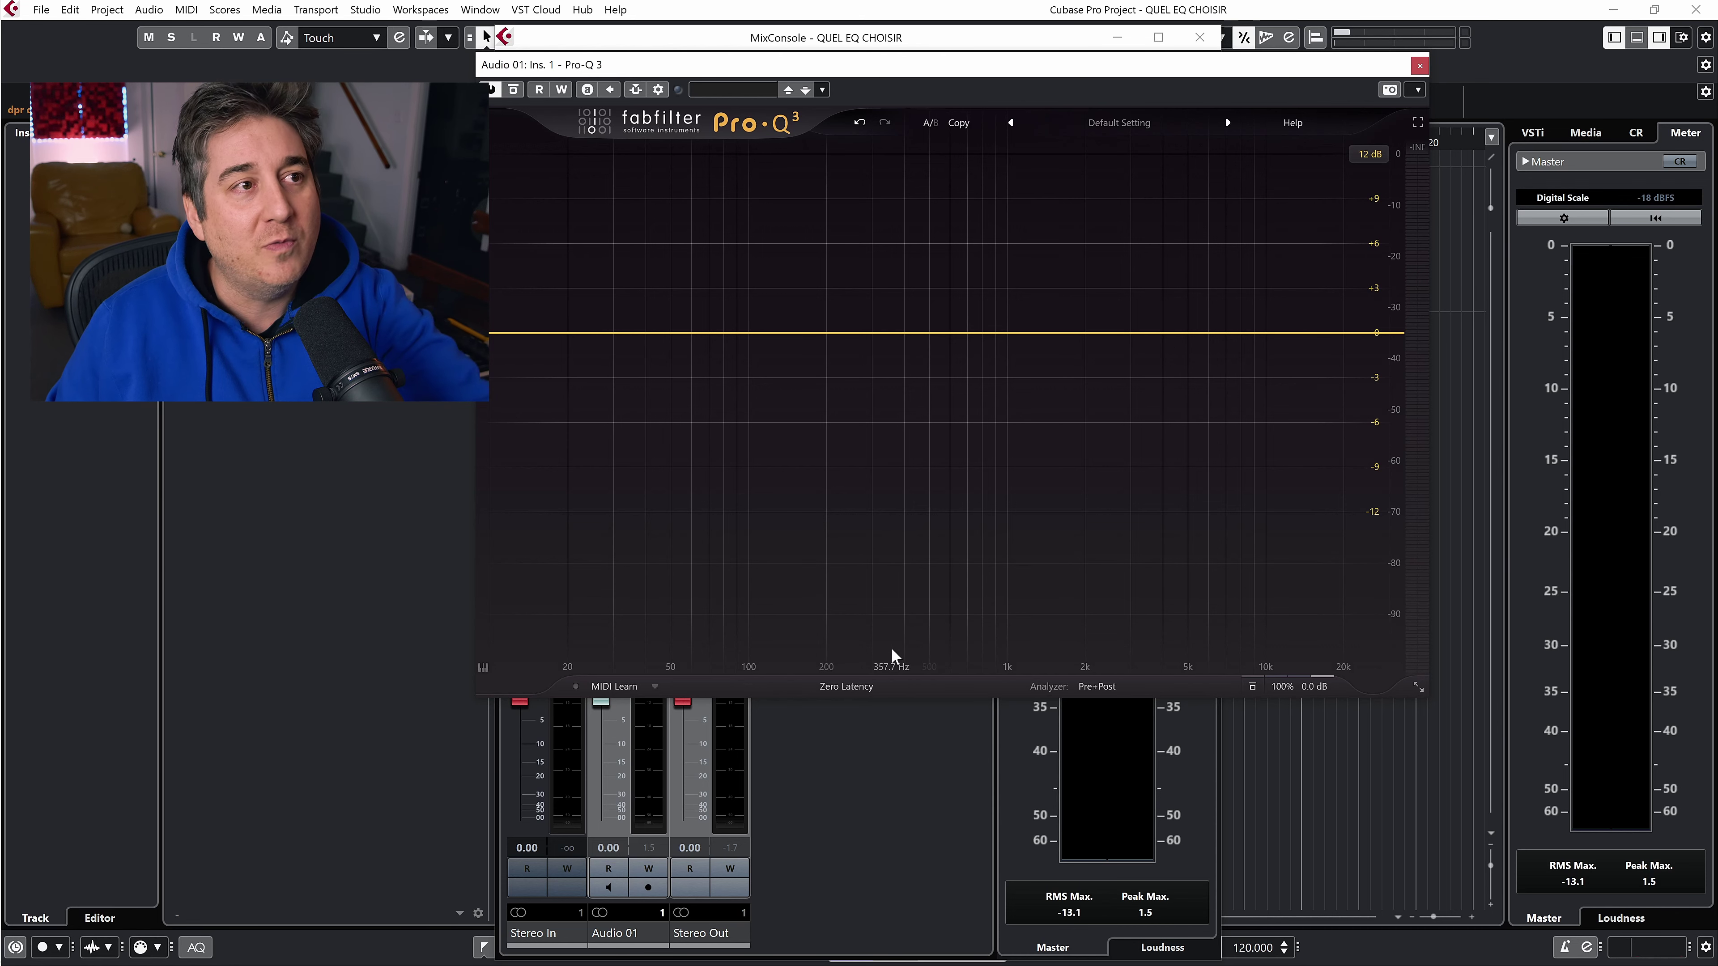
Step: Switch the Pro-Q 3 processing mode to Natural Phase and, after reading its description, to Linear Phase
left_click(877, 688)
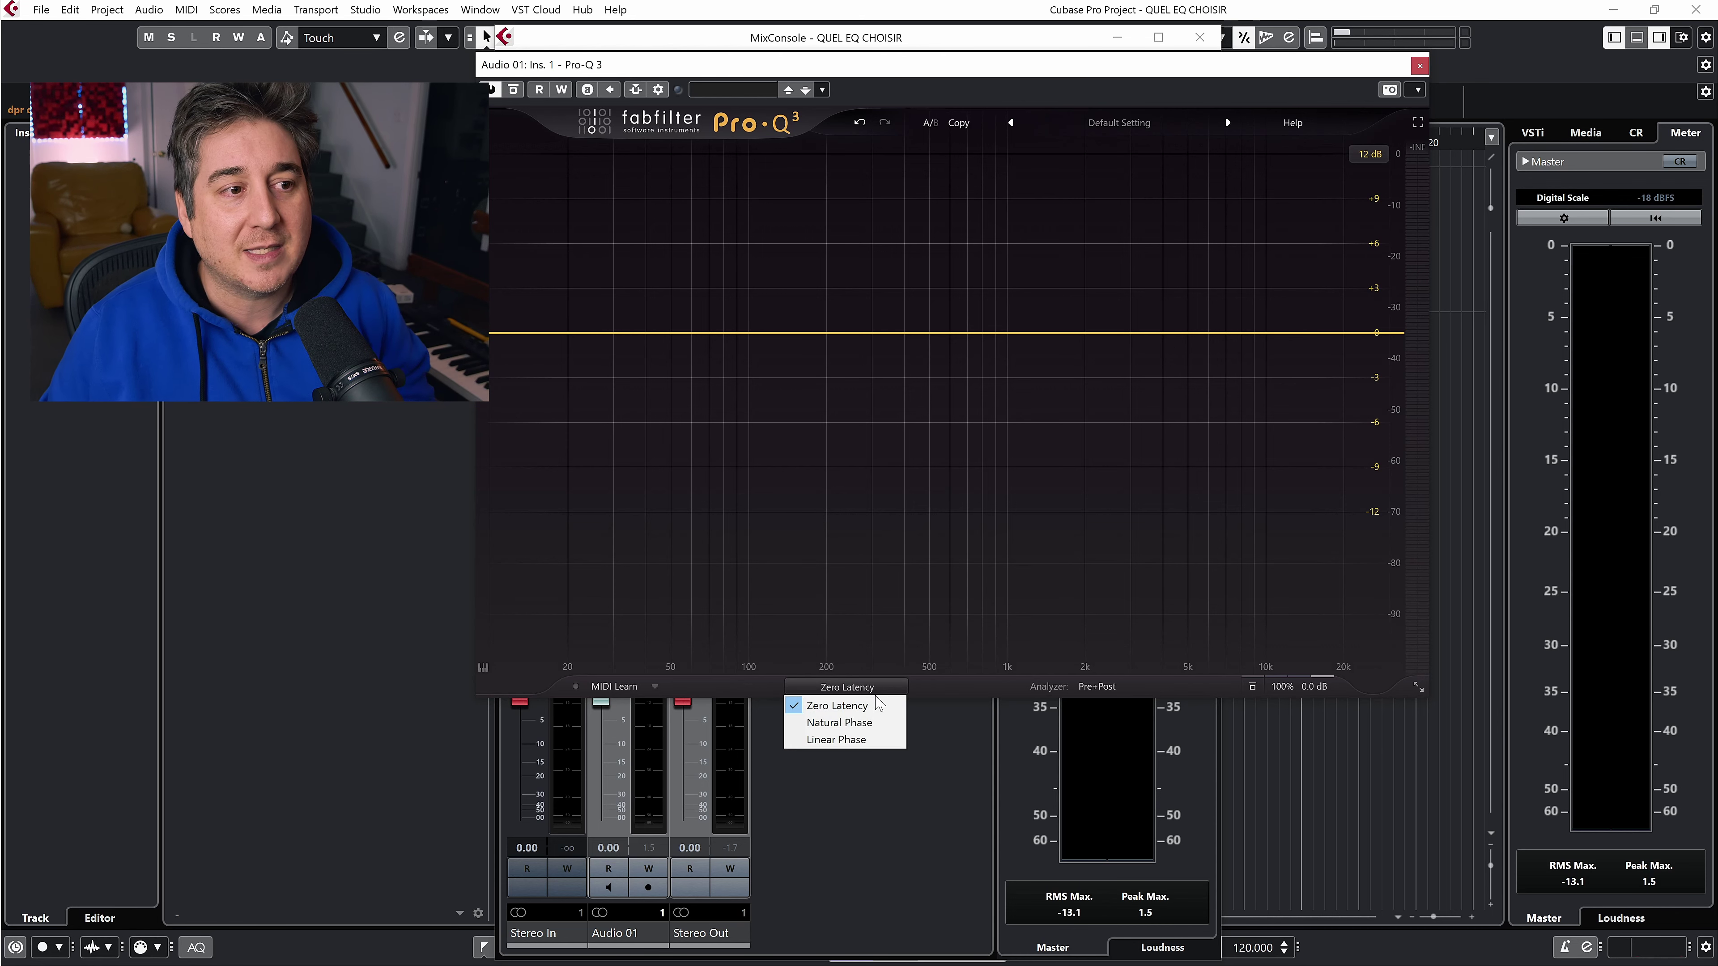
left_click(872, 727)
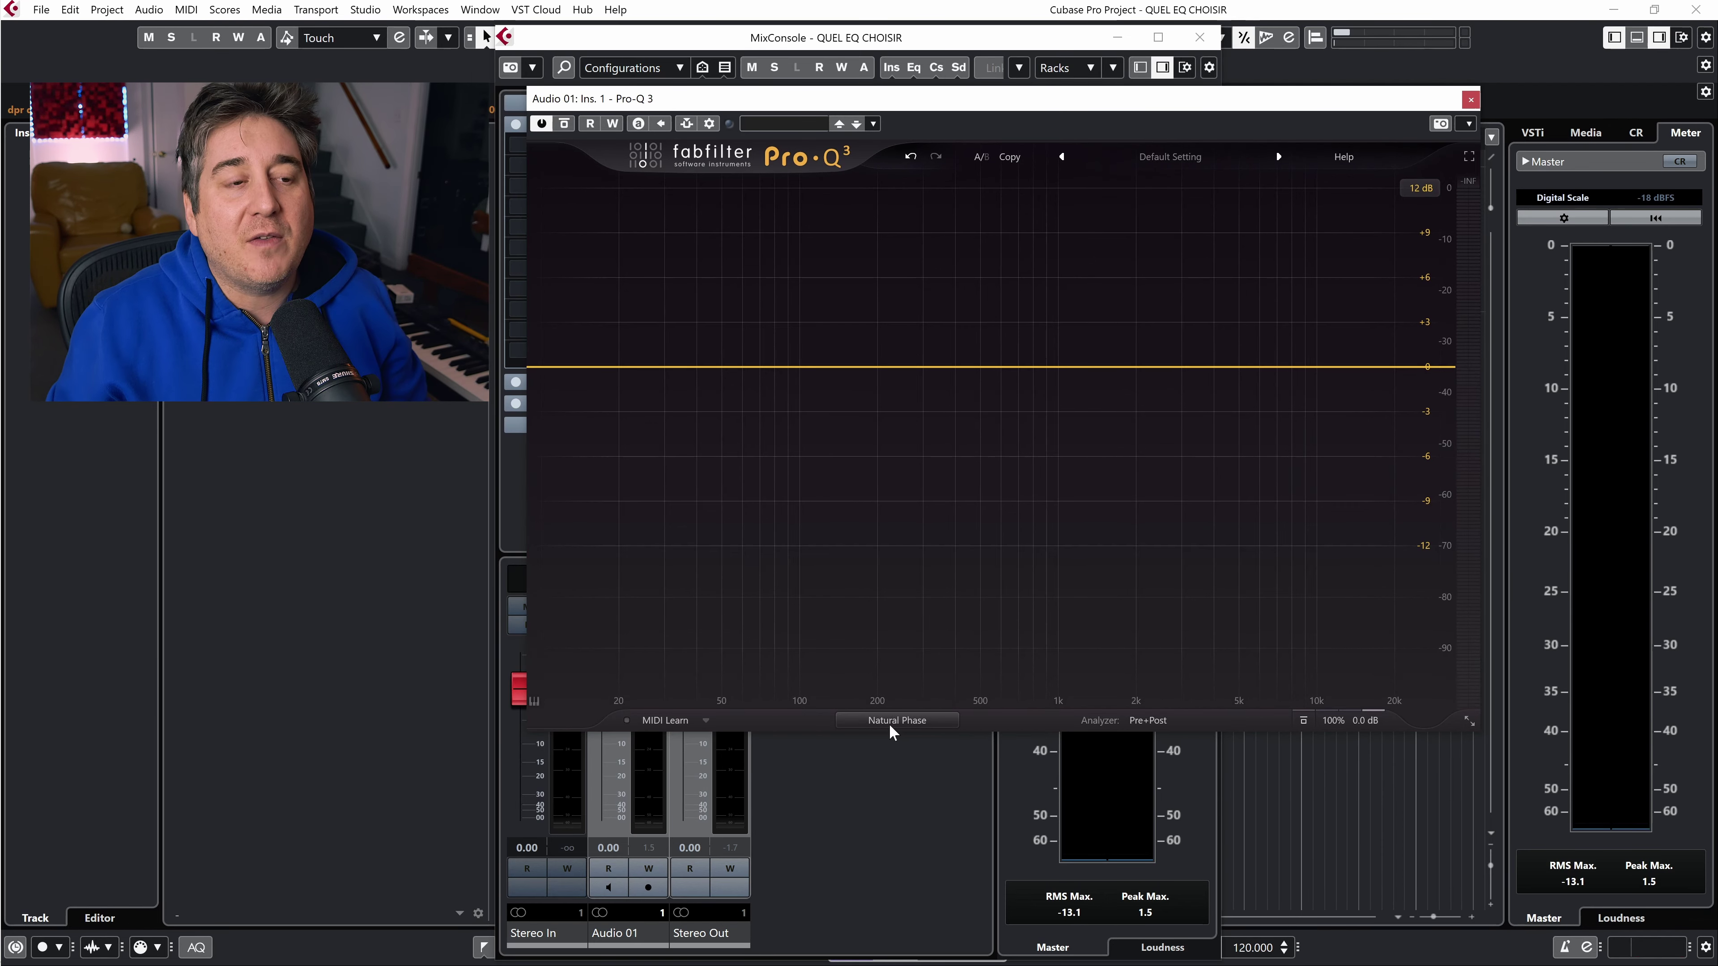
mouse_move(889, 724)
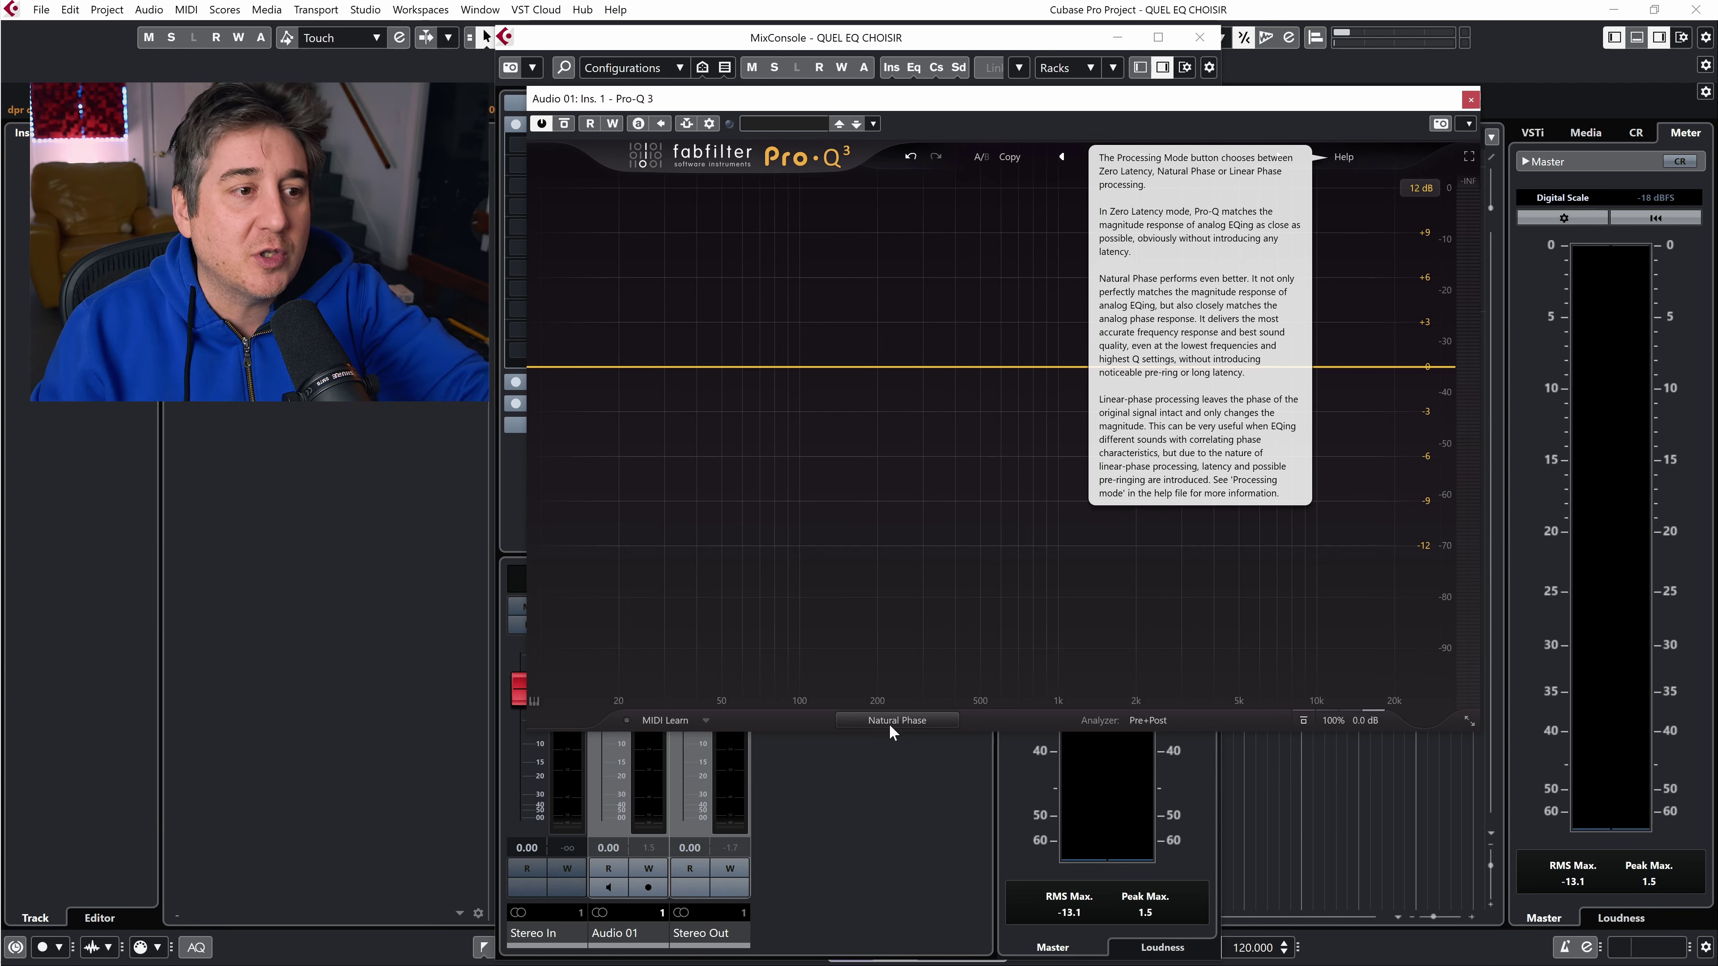
left_click(890, 727)
left_click(895, 774)
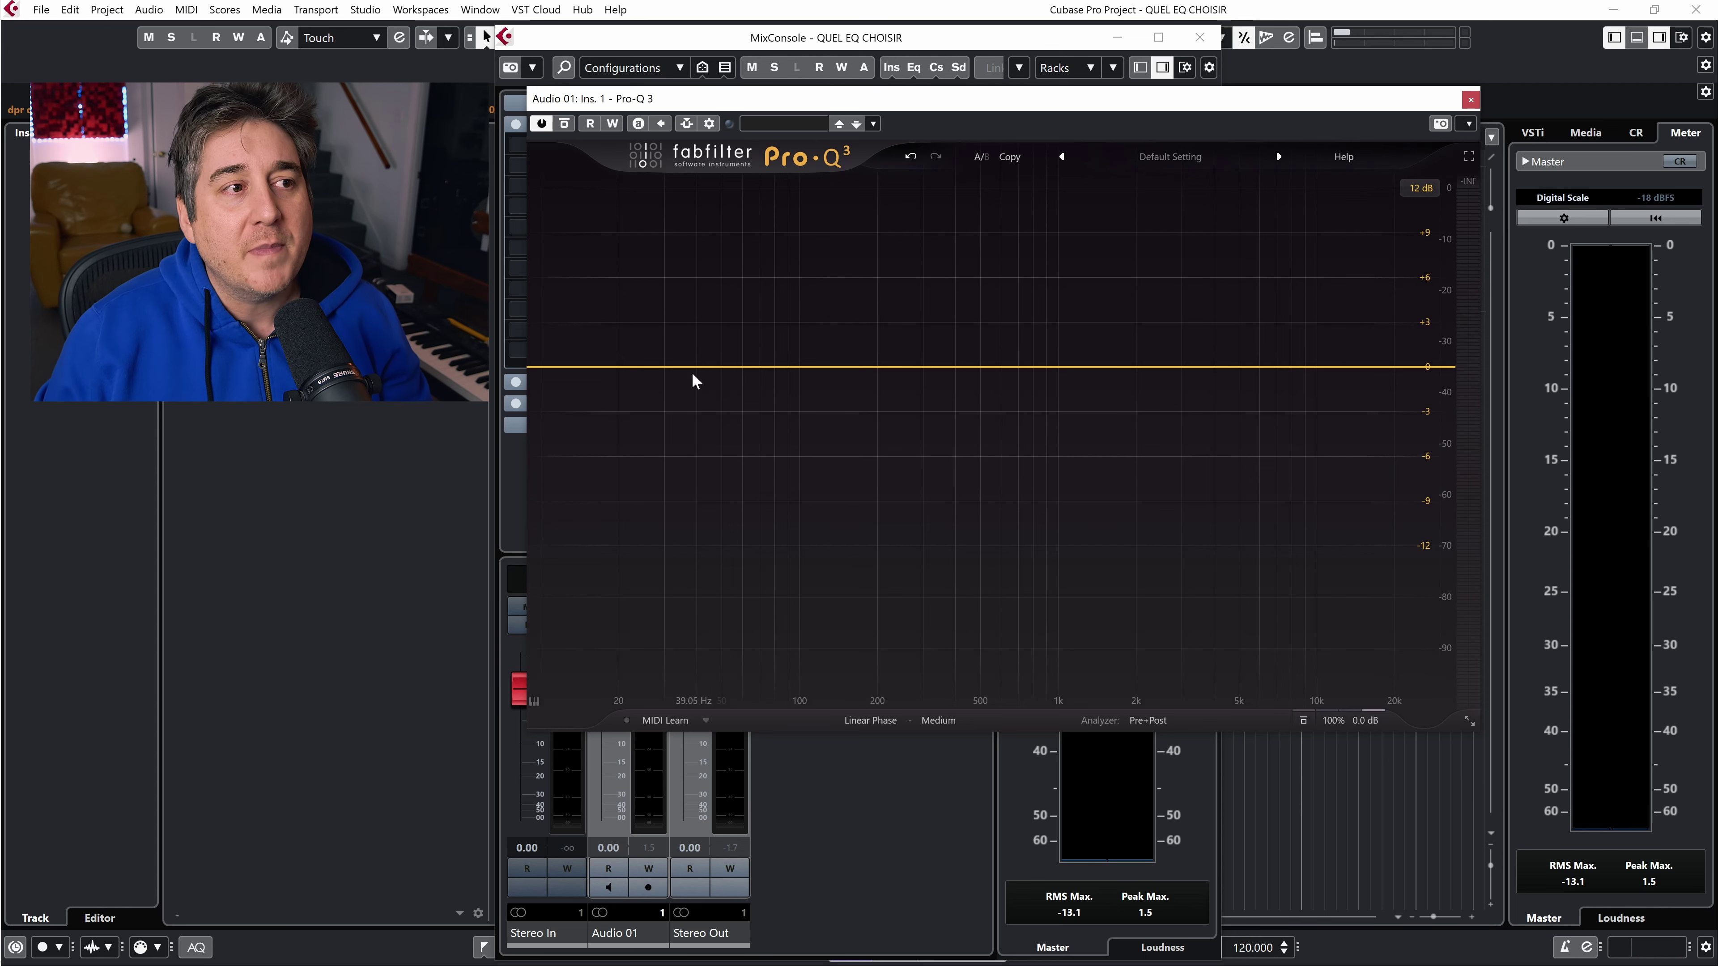
Step: Add a bell band to the Pro-Q 3 curve and place it at about 45 Hz with about +0.7 dB gain
left_click_drag(694, 366, 768, 368)
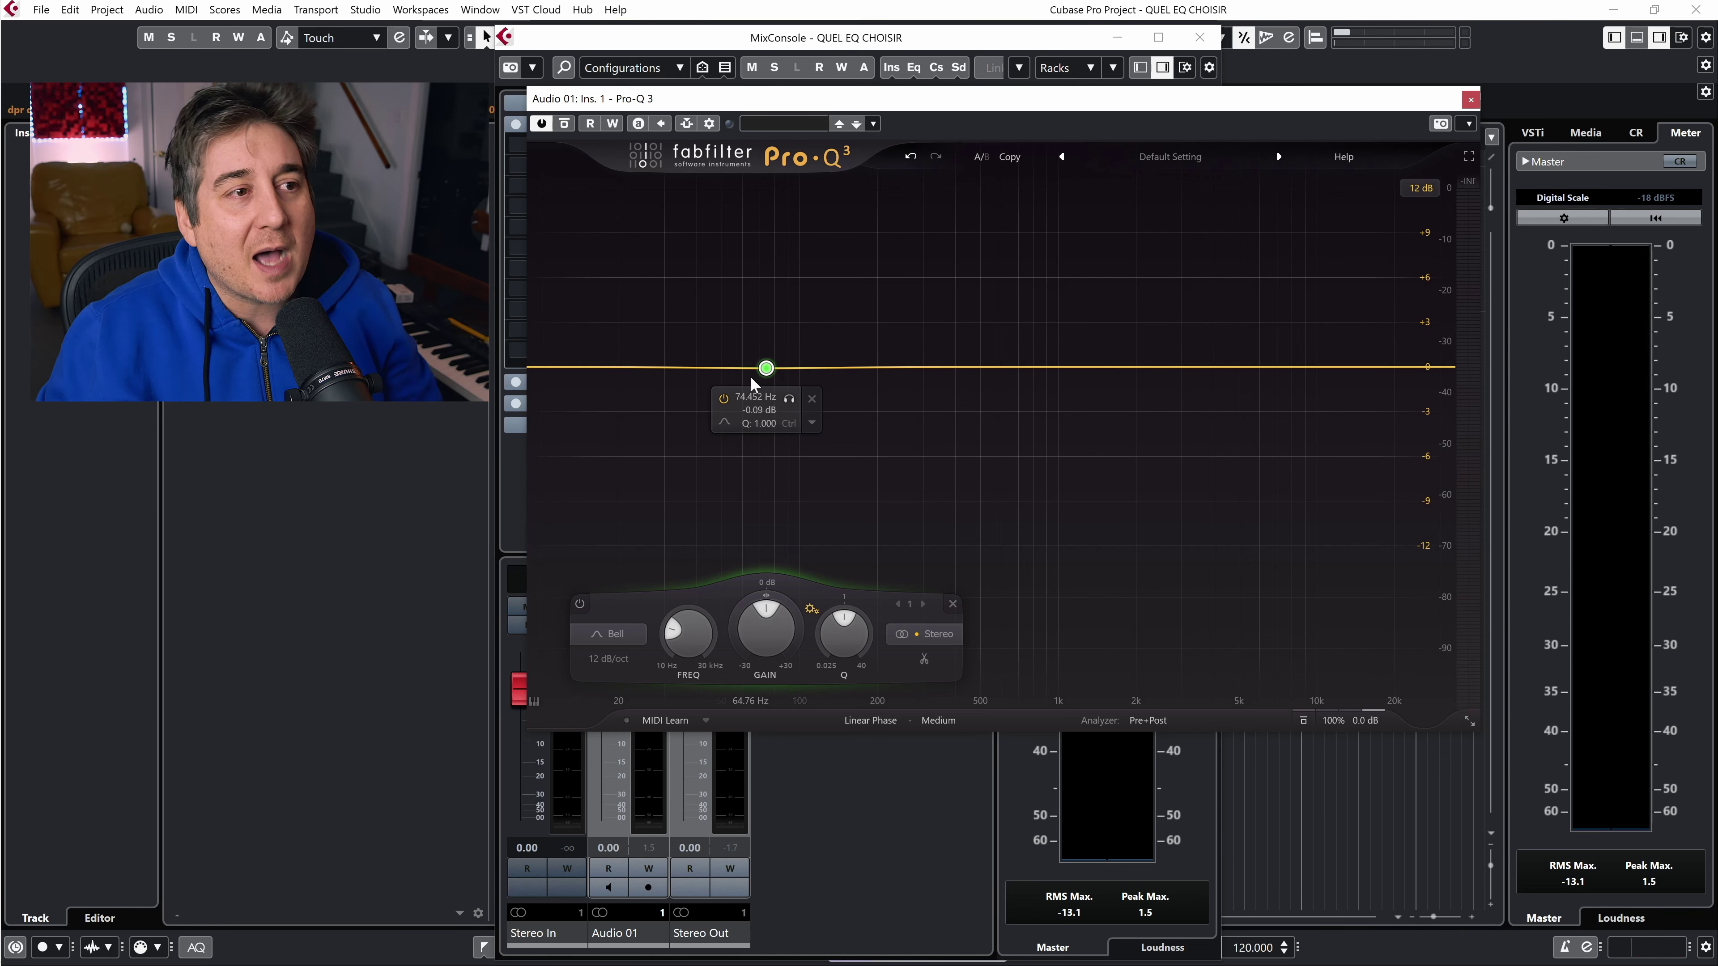
left_click_drag(753, 382, 707, 361)
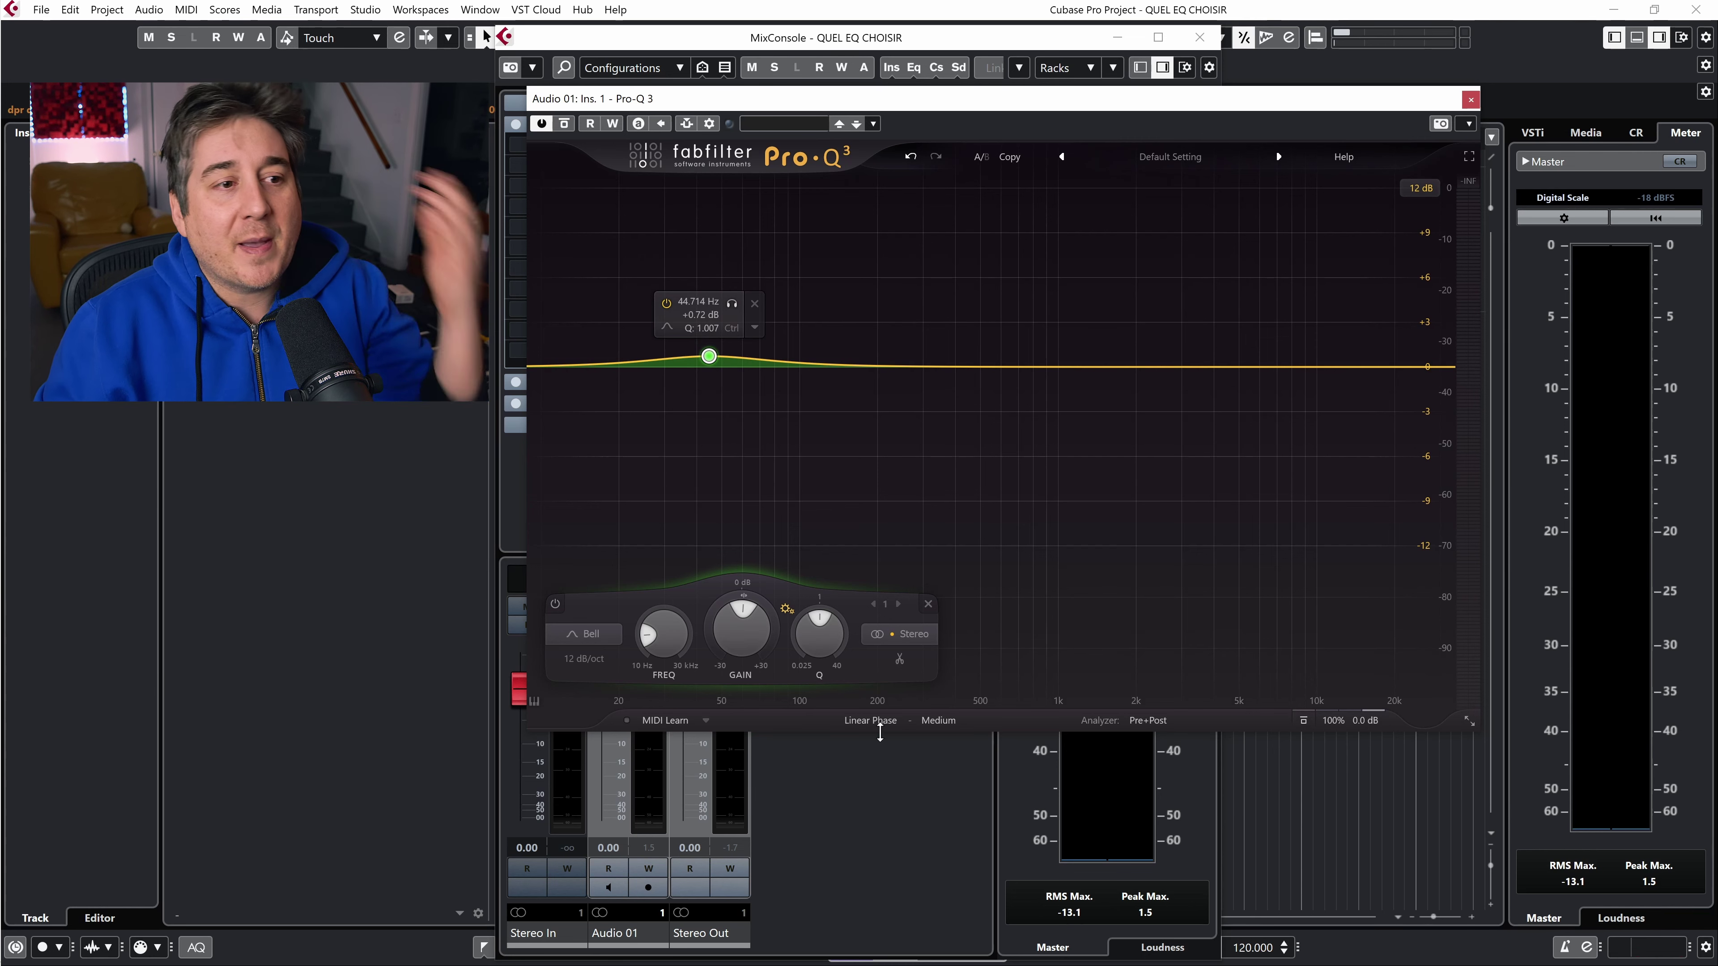
Step: Set the processing mode to Natural Phase and move the bell band to about 3700 Hz with about +2.2 dB gain
left_click(872, 720)
left_click(886, 756)
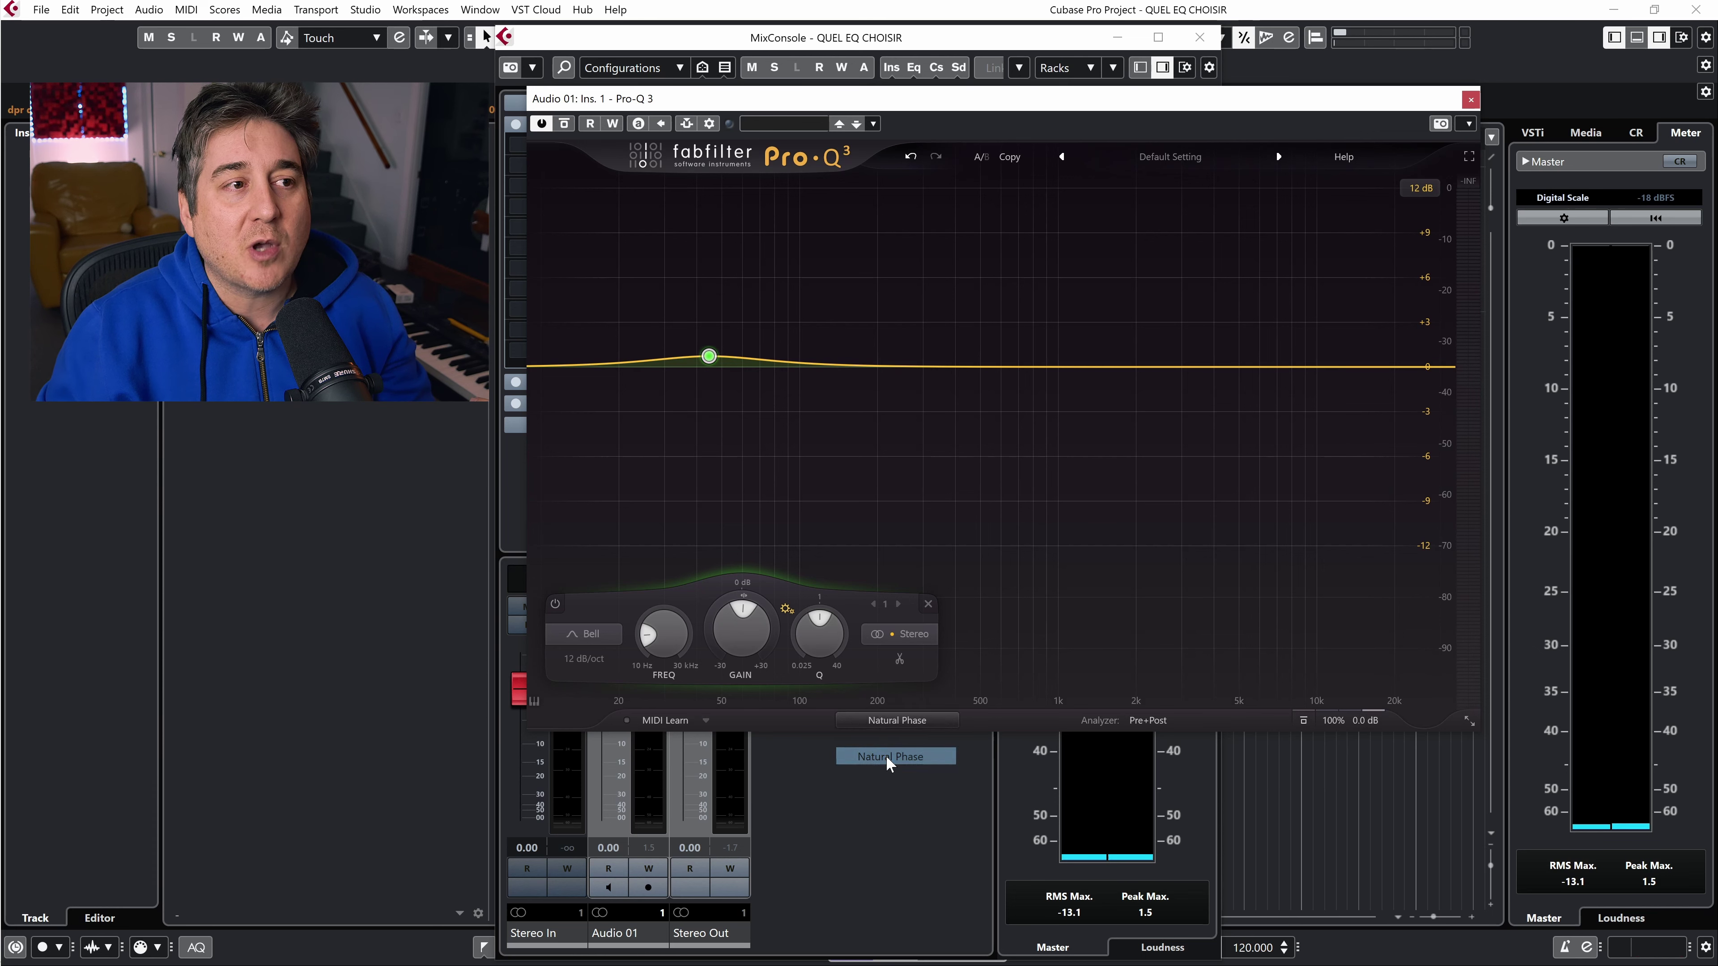
left_click_drag(708, 356, 1169, 339)
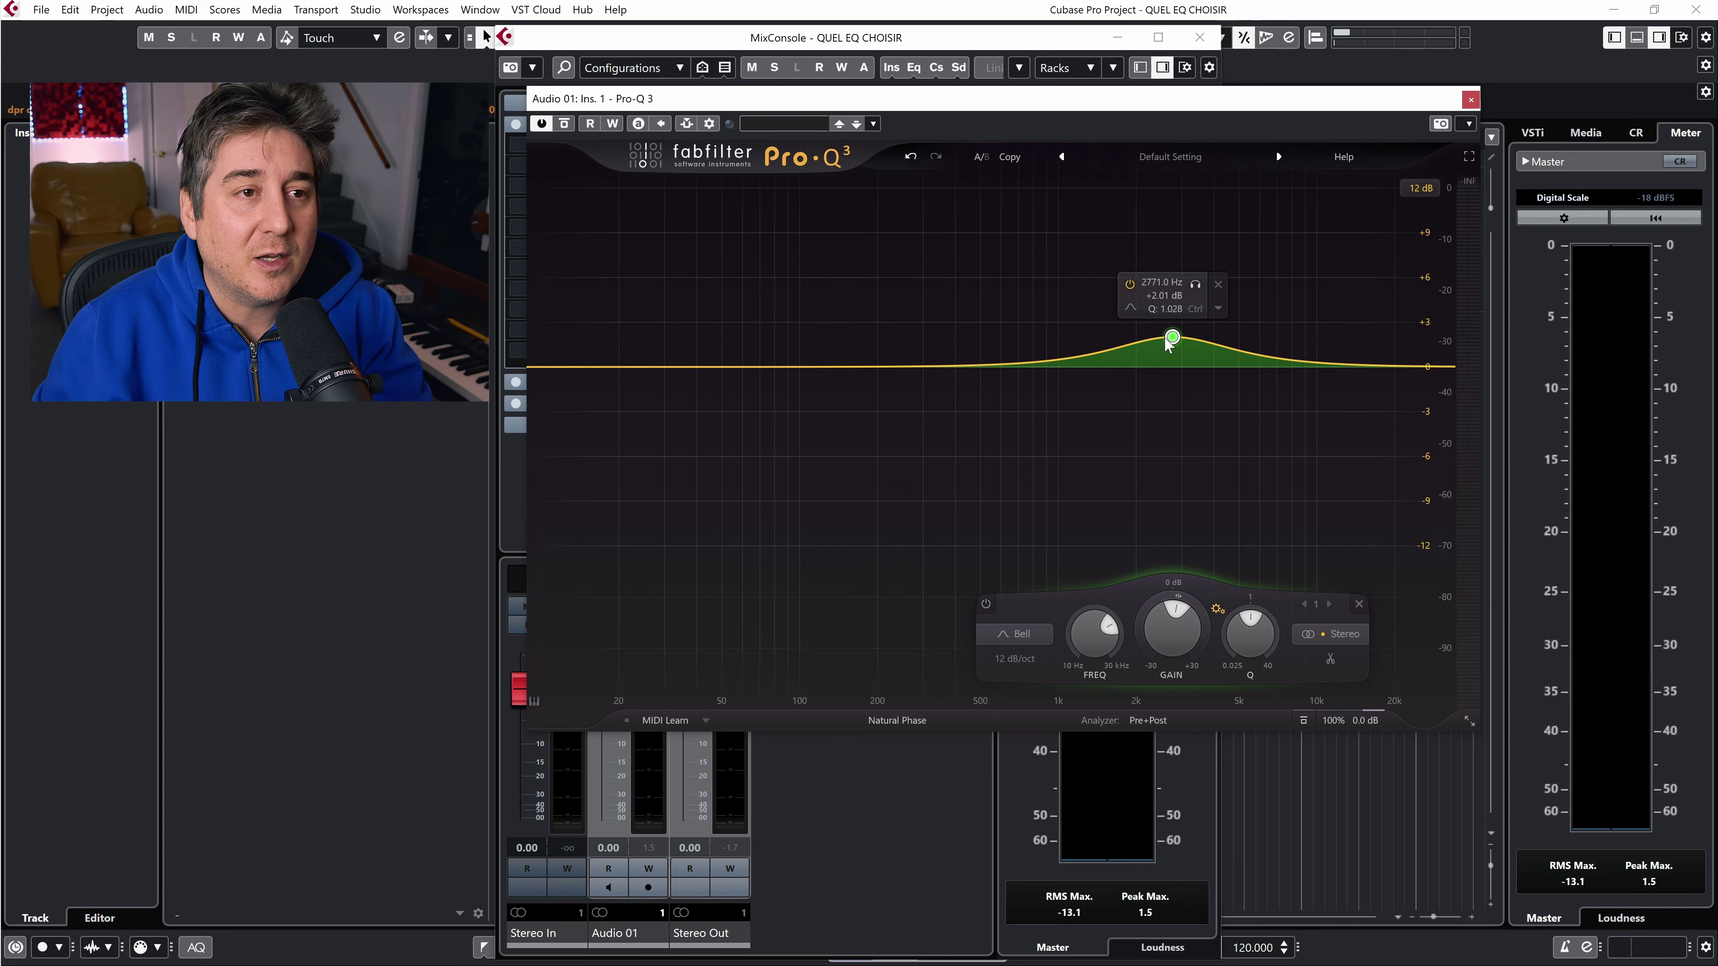
left_click_drag(1169, 345, 1205, 334)
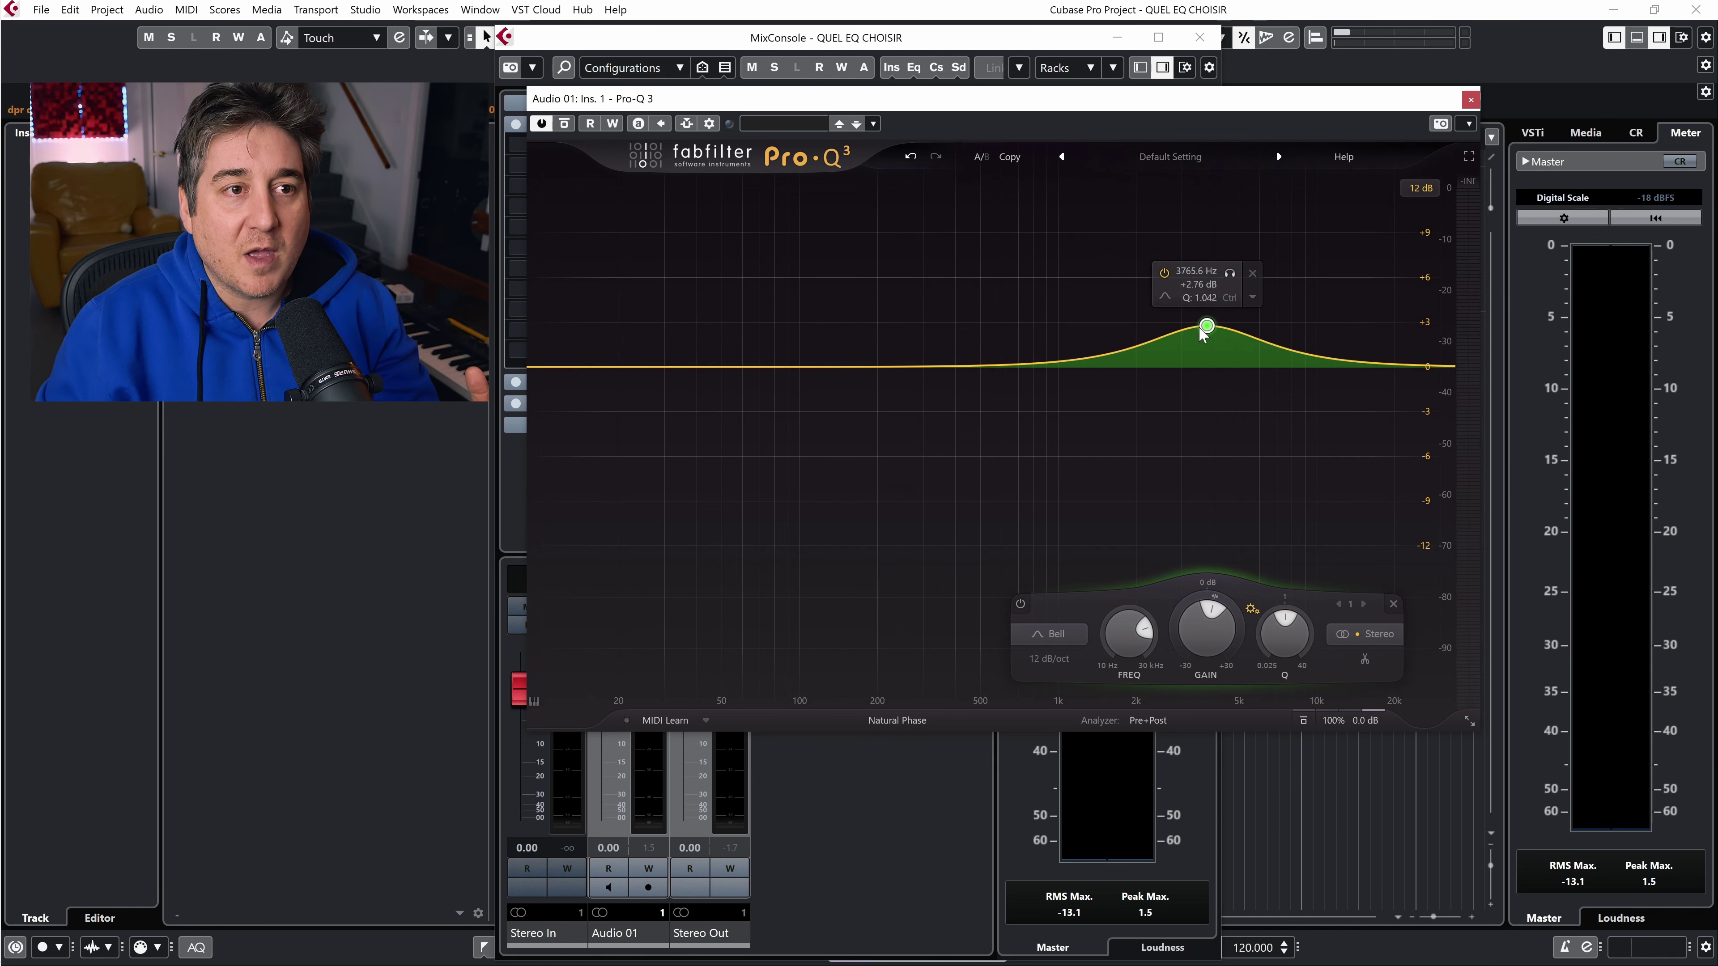
Step: Set the processing mode to Linear Phase and move the bell band to about 800 Hz with about +1 dB gain
left_click(889, 723)
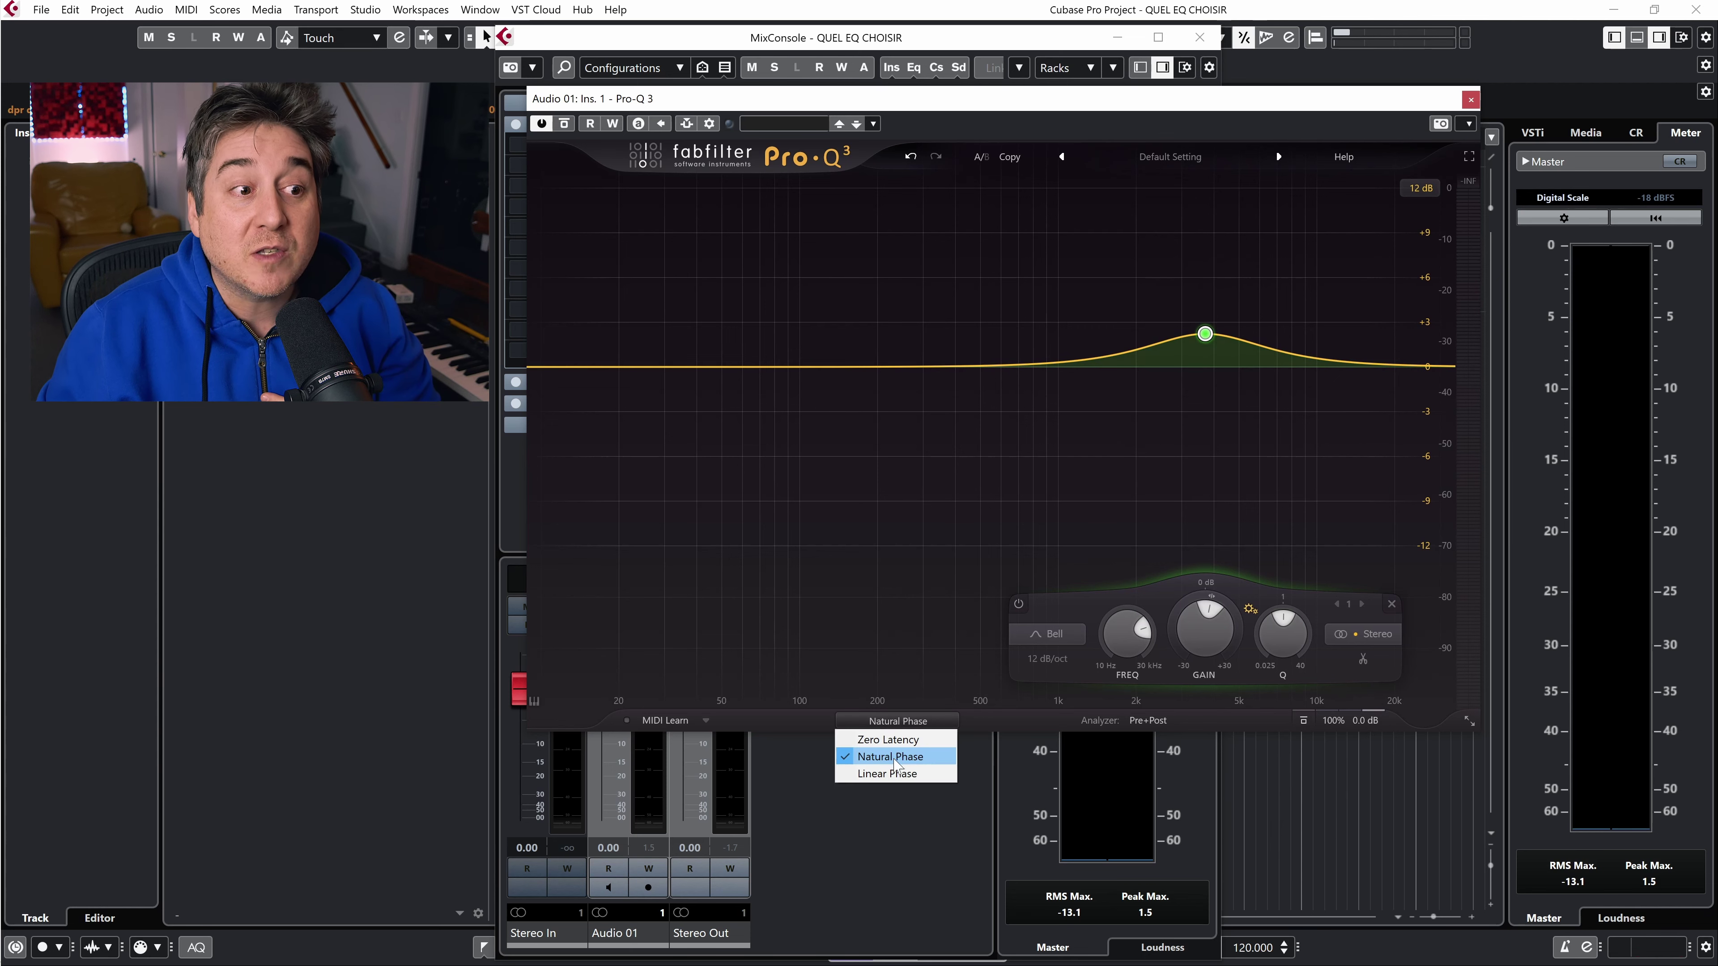
left_click(876, 775)
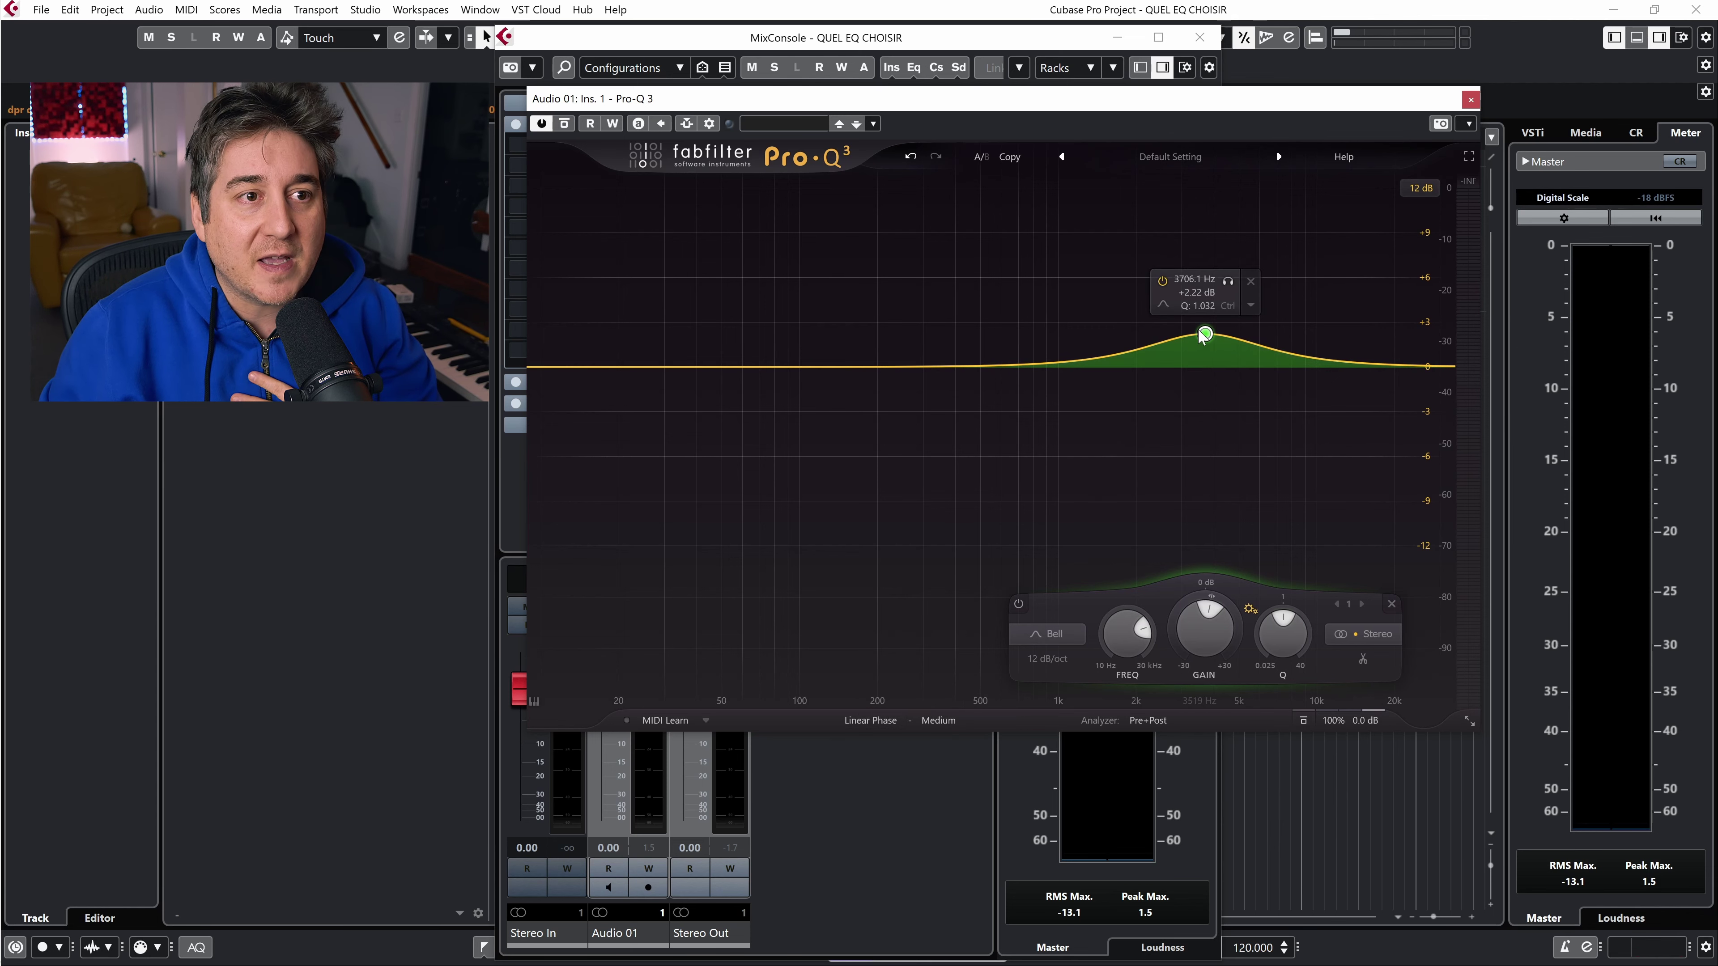
left_click_drag(1205, 333, 1032, 354)
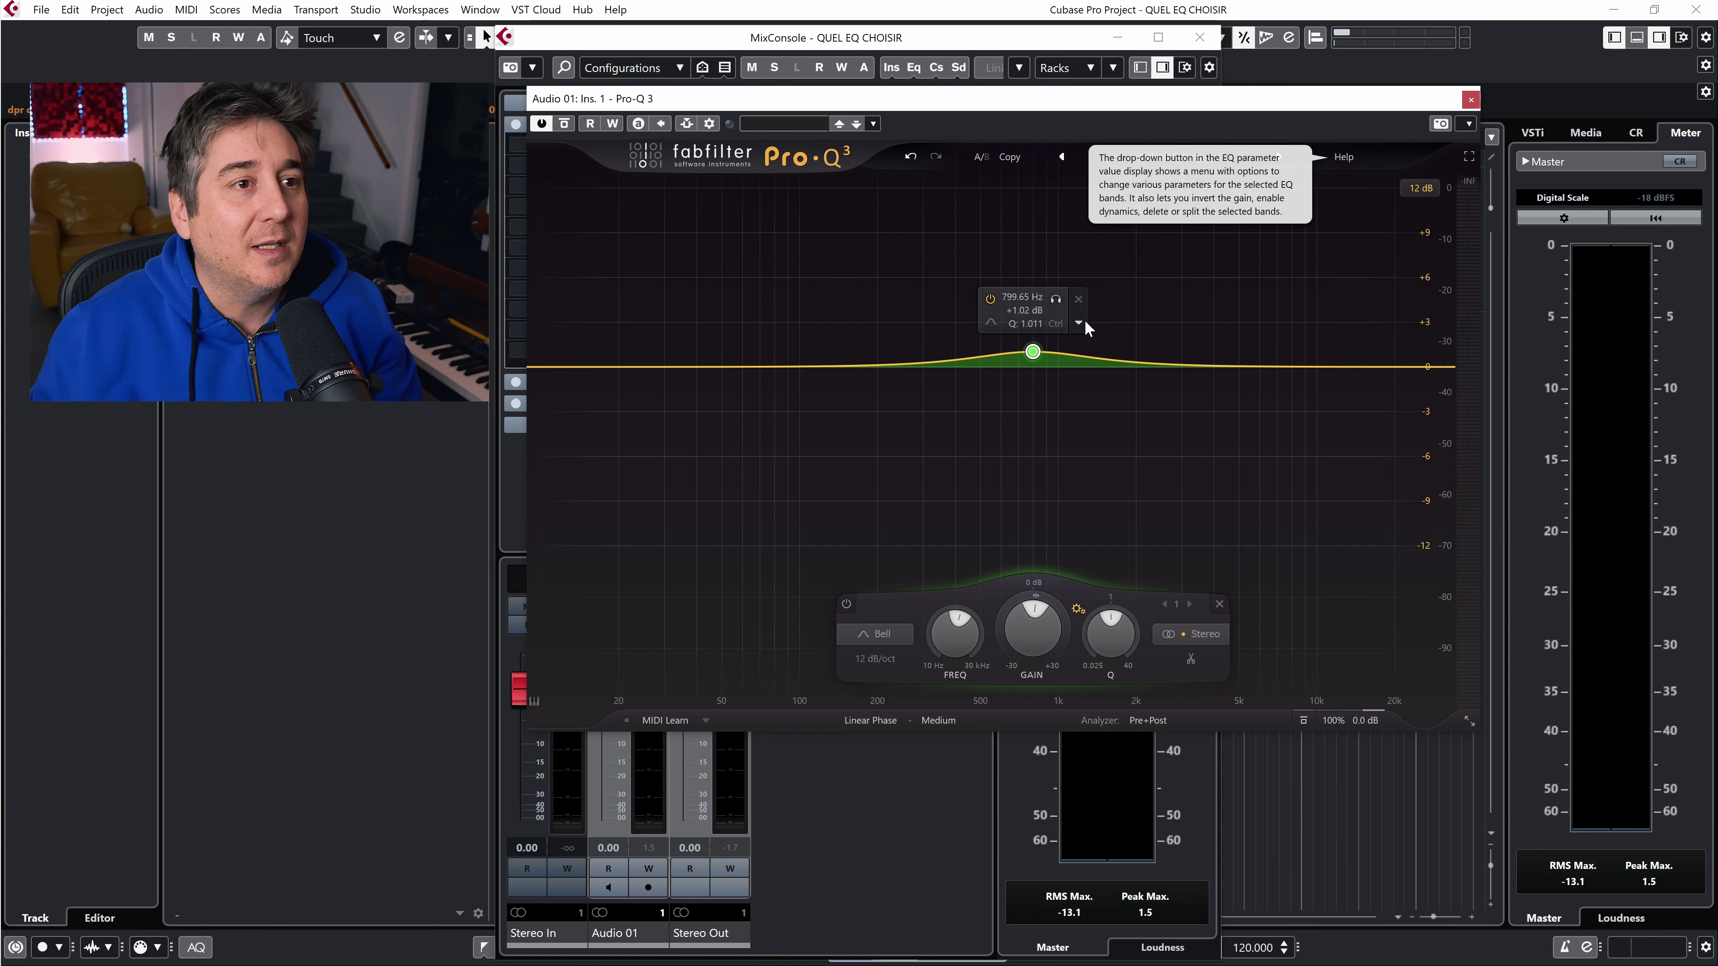
Step: Review the Linear Phase quality options from Low to Maximum and close the Pro-Q 3 plug-in
left_click(918, 720)
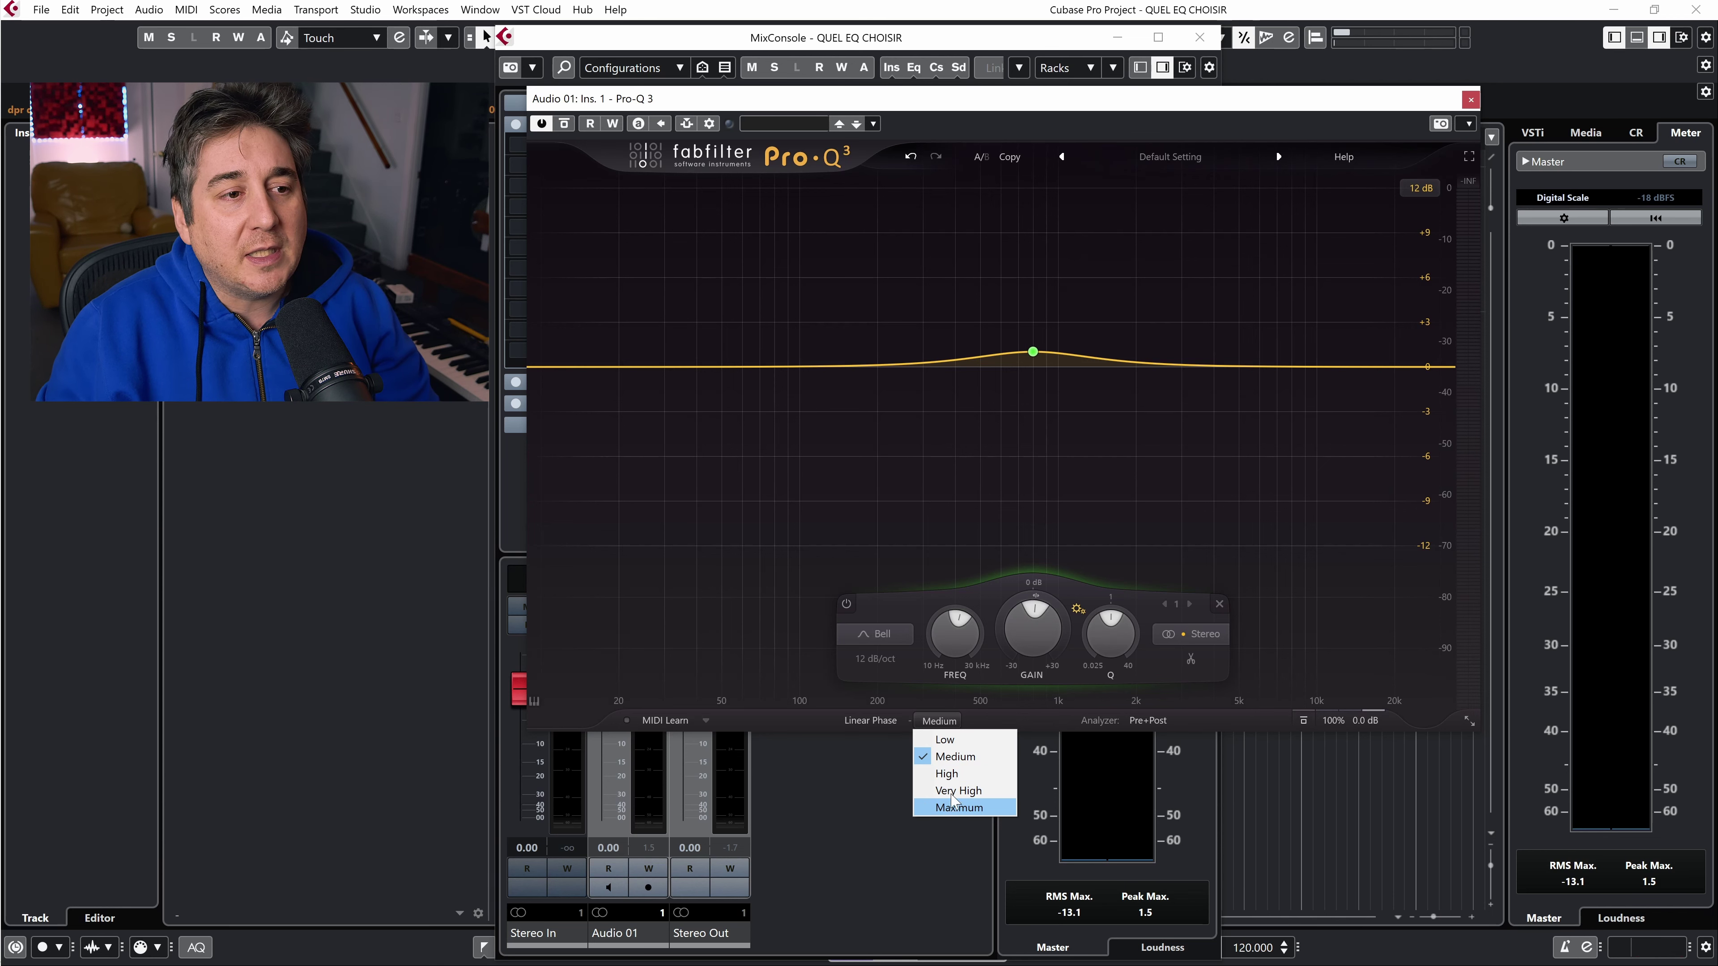
left_click(796, 715)
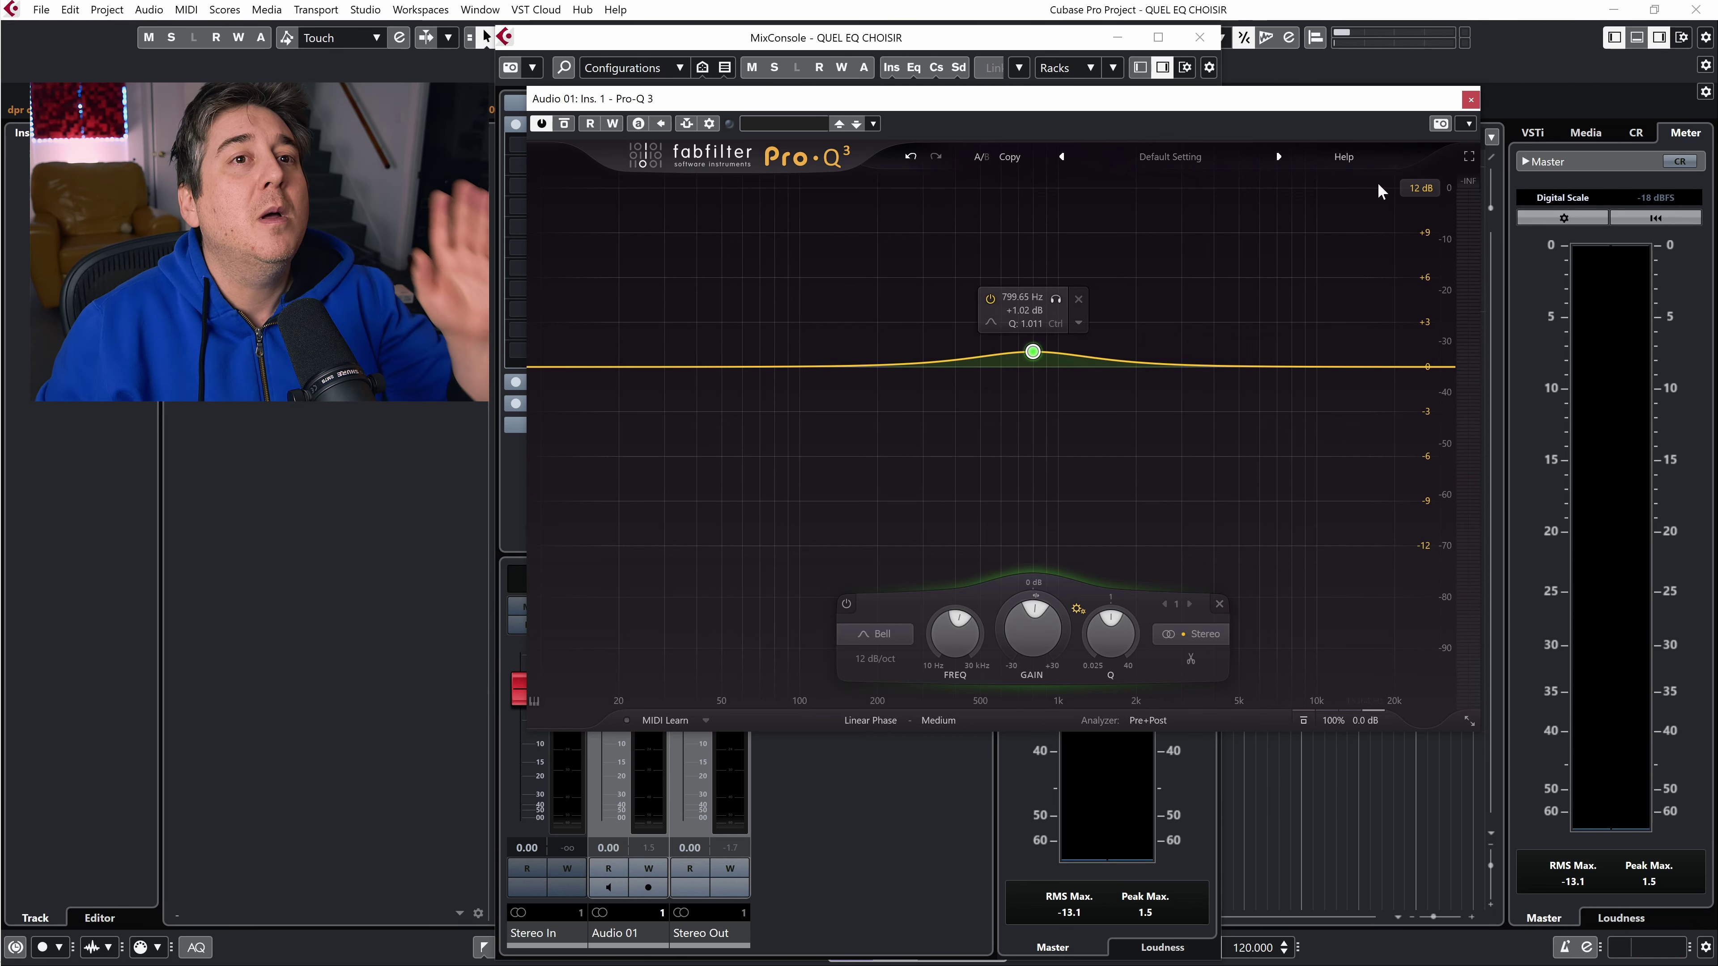
left_click(1471, 100)
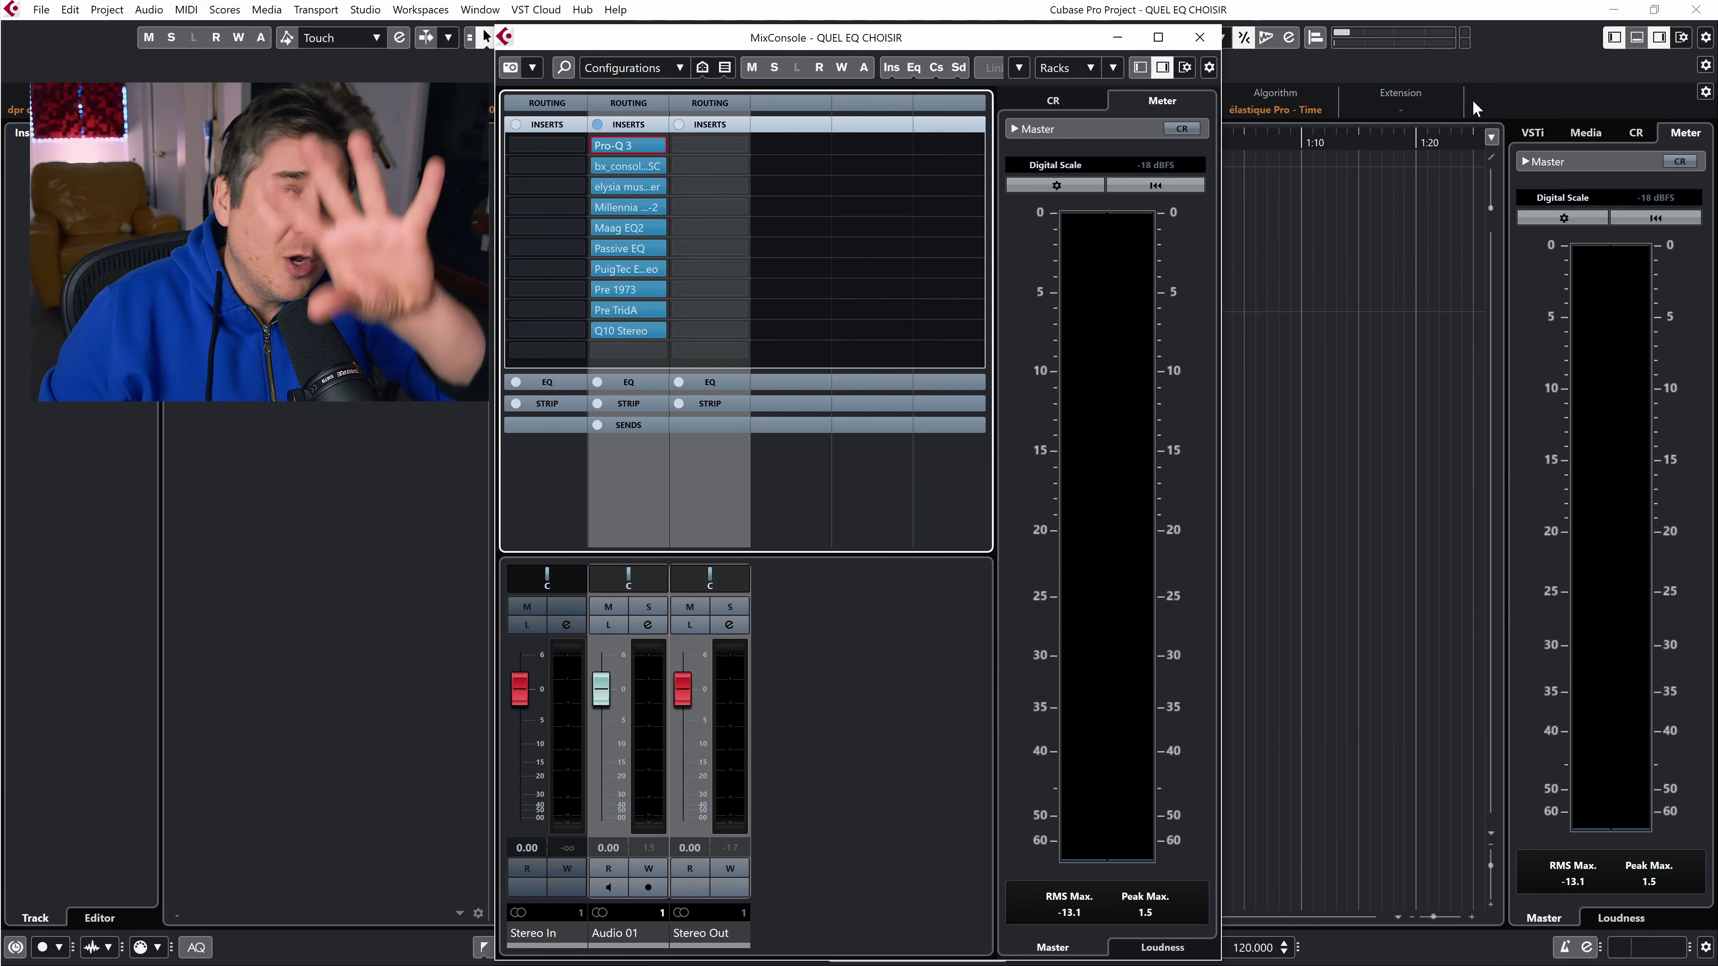
Step: Open the elysia museq master and Millennia NSEQ-2 inserts of the Audio 01 channel and reposition the elysia window
left_click(641, 189)
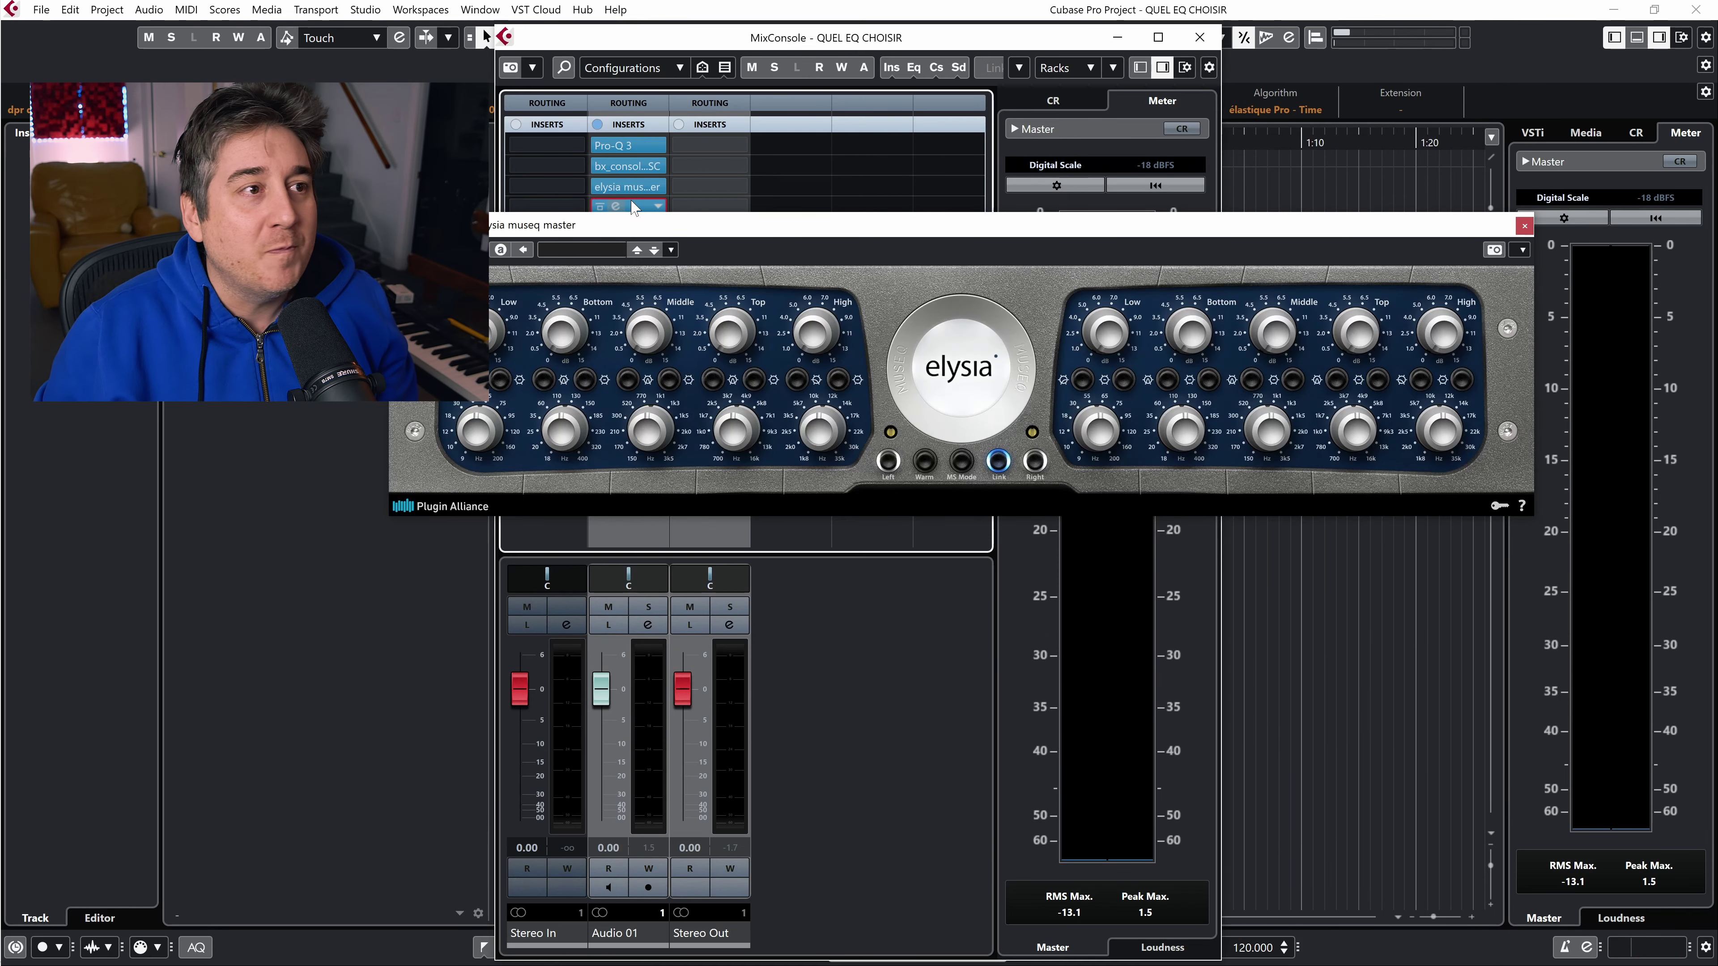
left_click(635, 207)
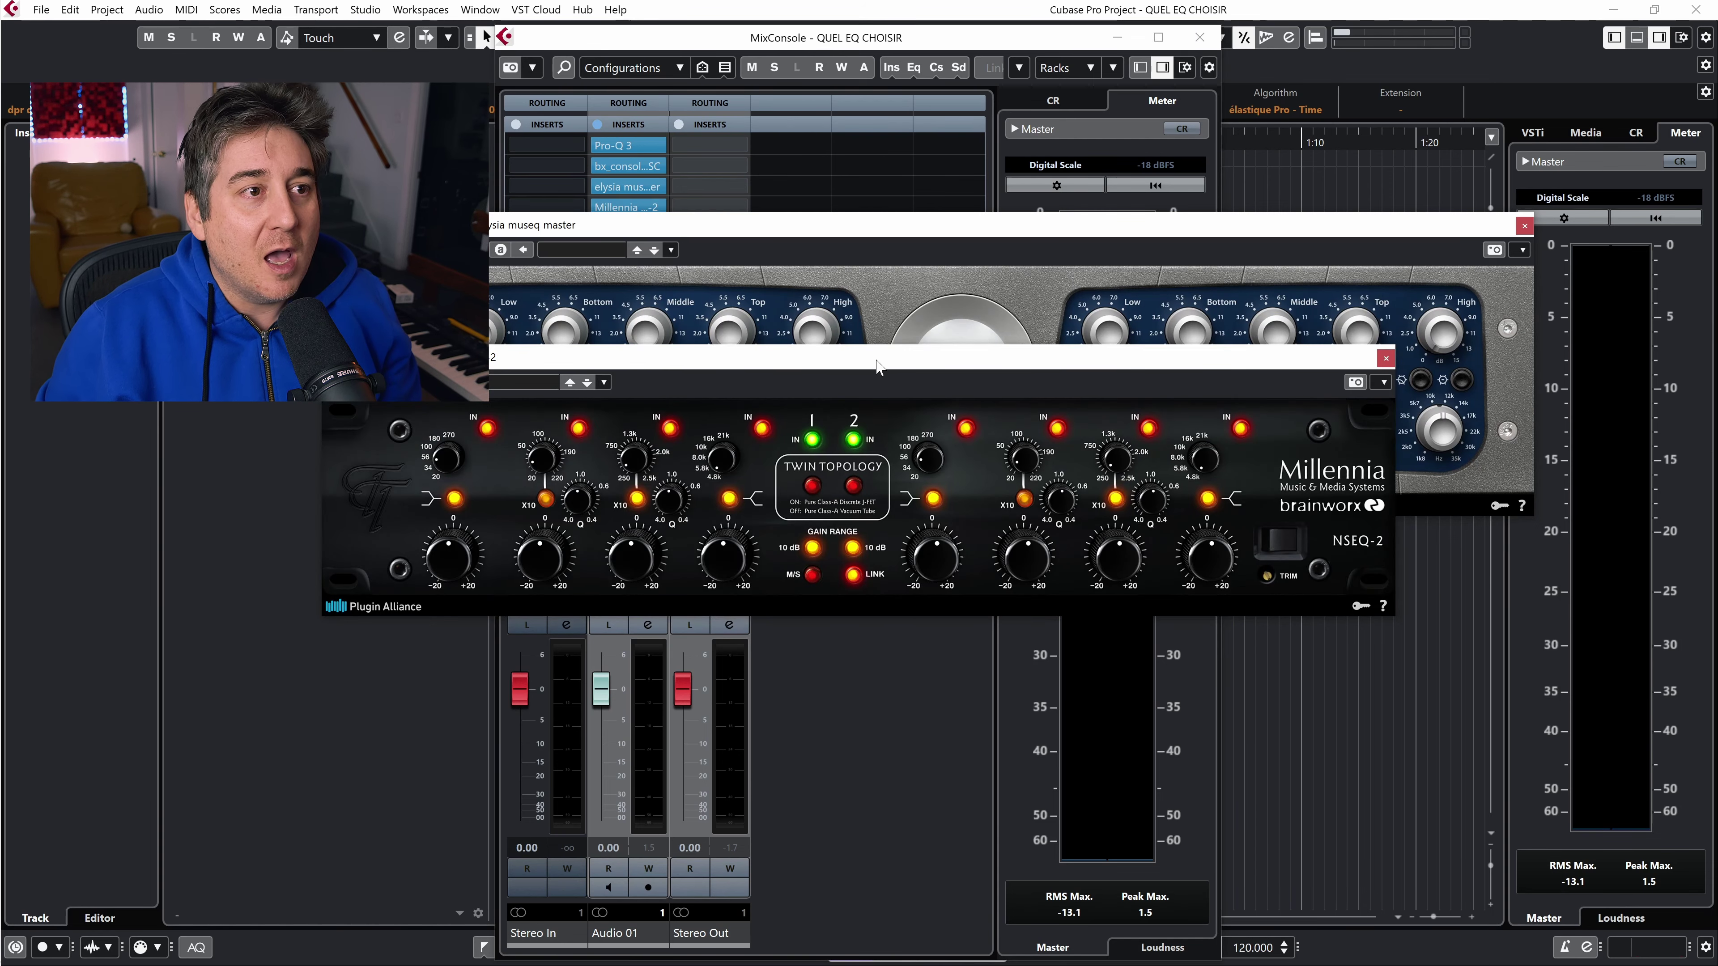
left_click_drag(782, 225, 832, 304)
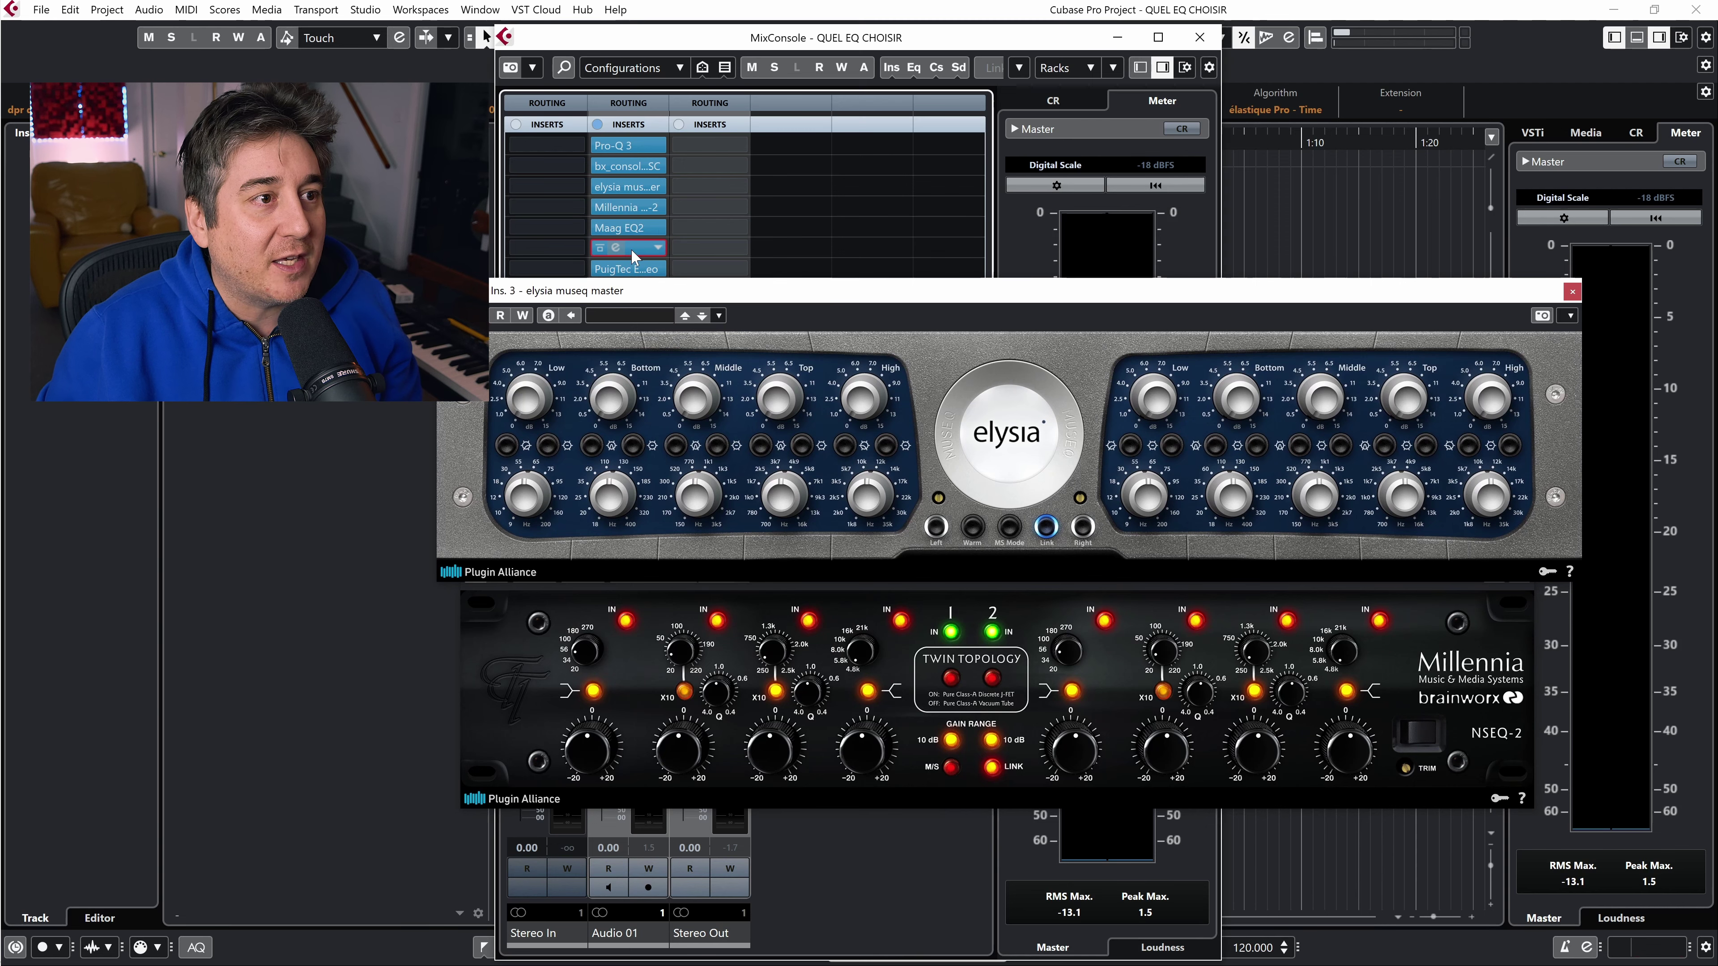
Step: Open the Passive EQ insert and stack its window above the elysia museq master and Millennia NSEQ-2 windows
left_click(634, 256)
left_click_drag(964, 95, 1154, 26)
left_click(1512, 293)
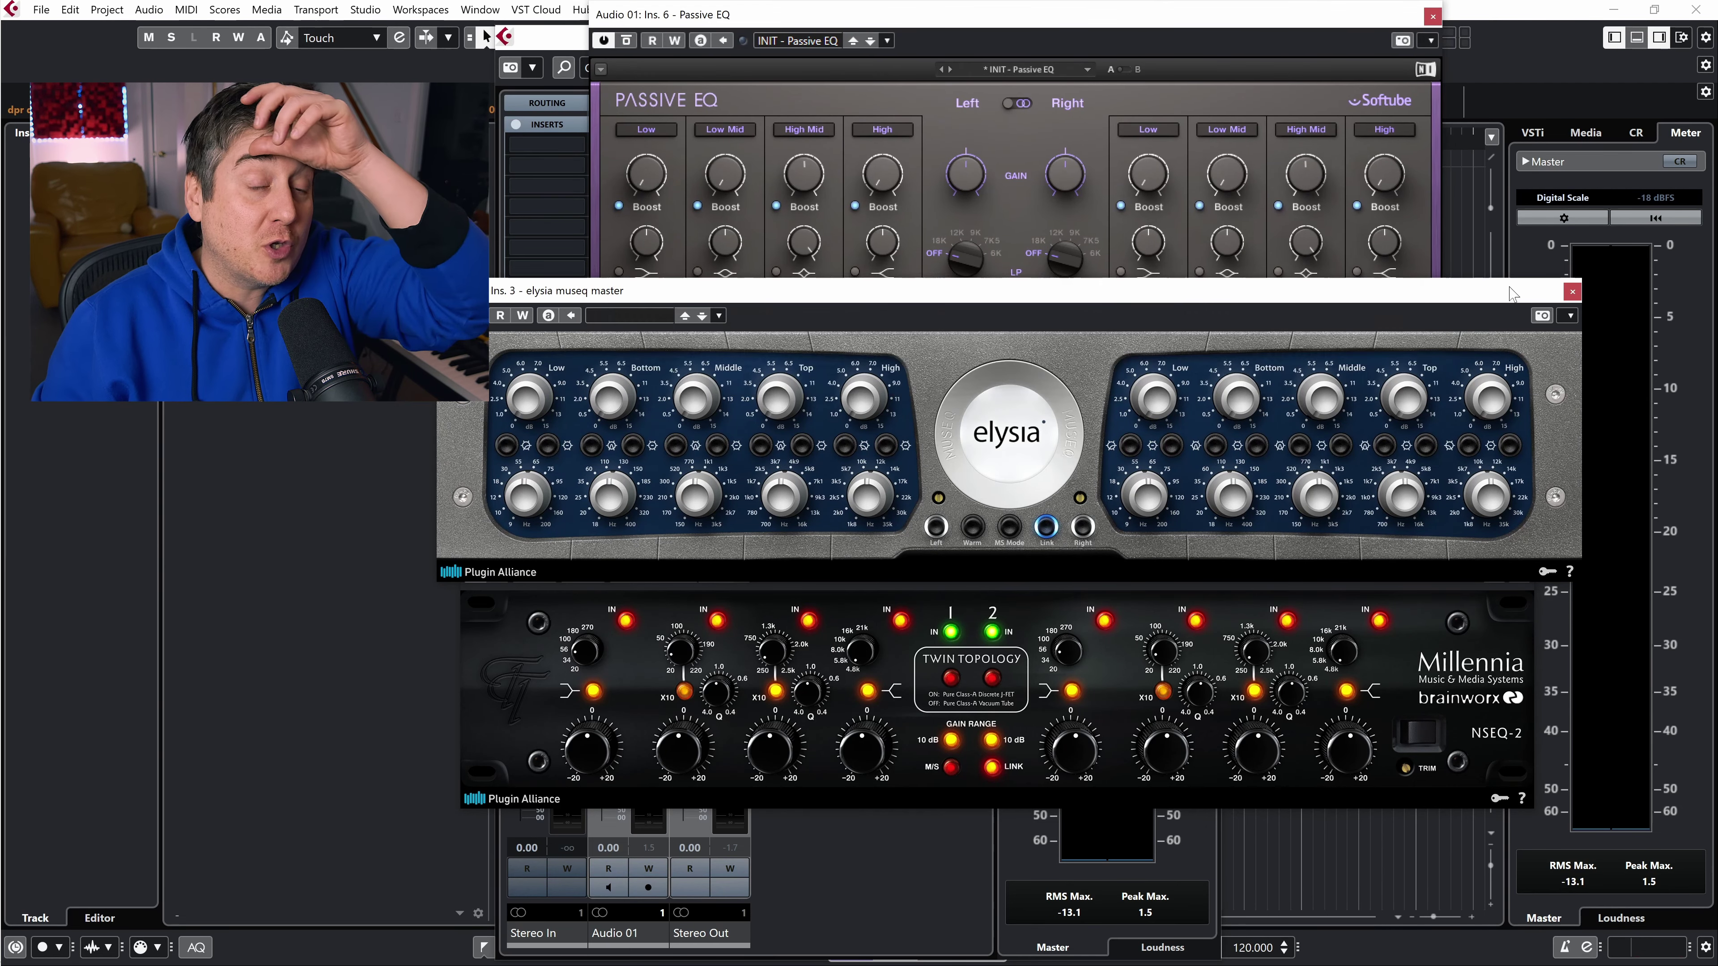
left_click_drag(1512, 294, 1490, 412)
left_click(1384, 756)
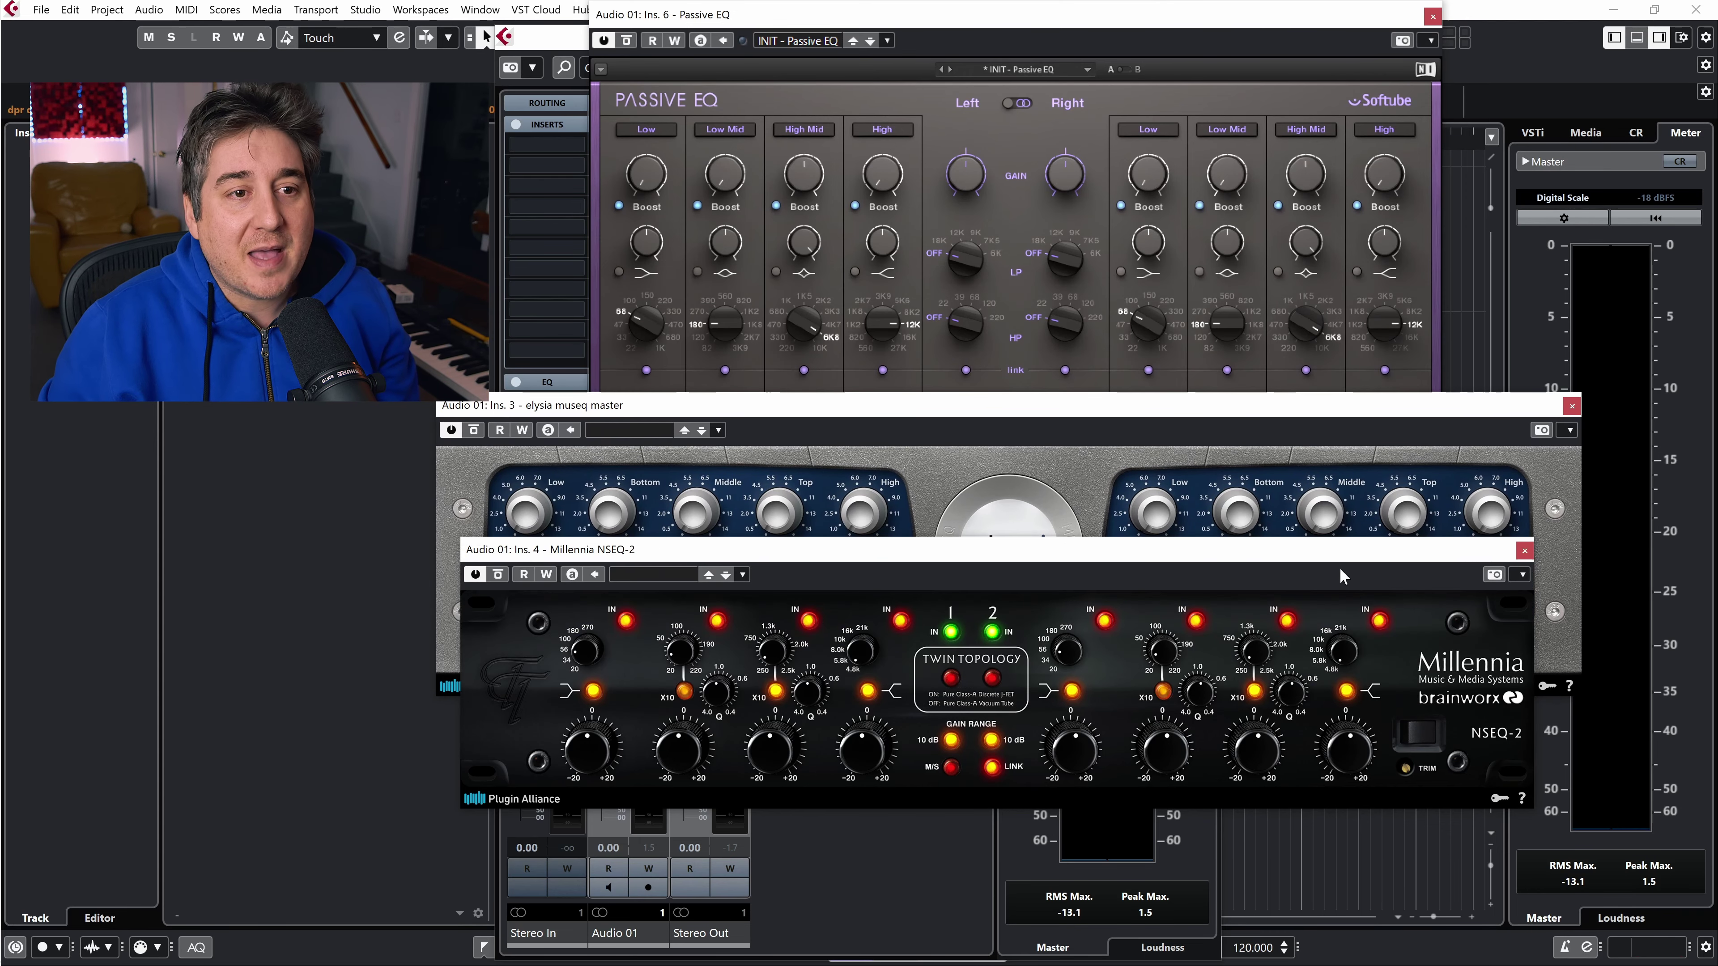
left_click_drag(1343, 550, 1398, 688)
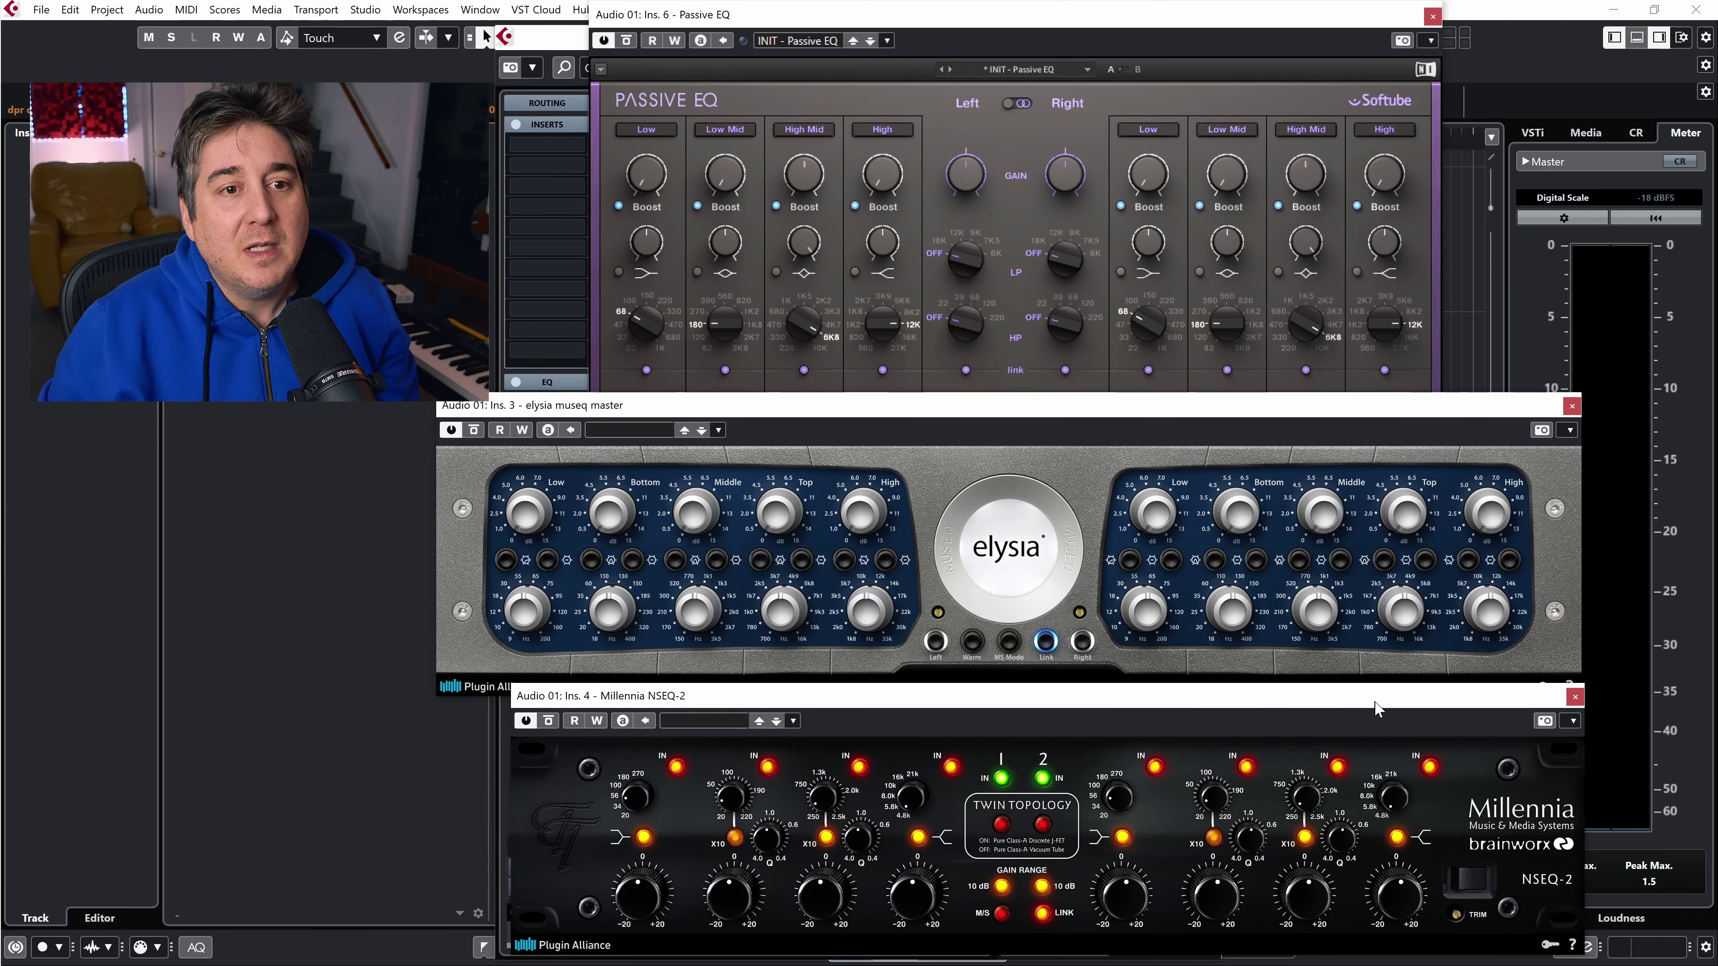
Step: Try the Passive EQ's Mid/Side mode, return it to Left/Right, and sweep the High Mid boost between 5.20 and 20.00
left_click(1071, 115)
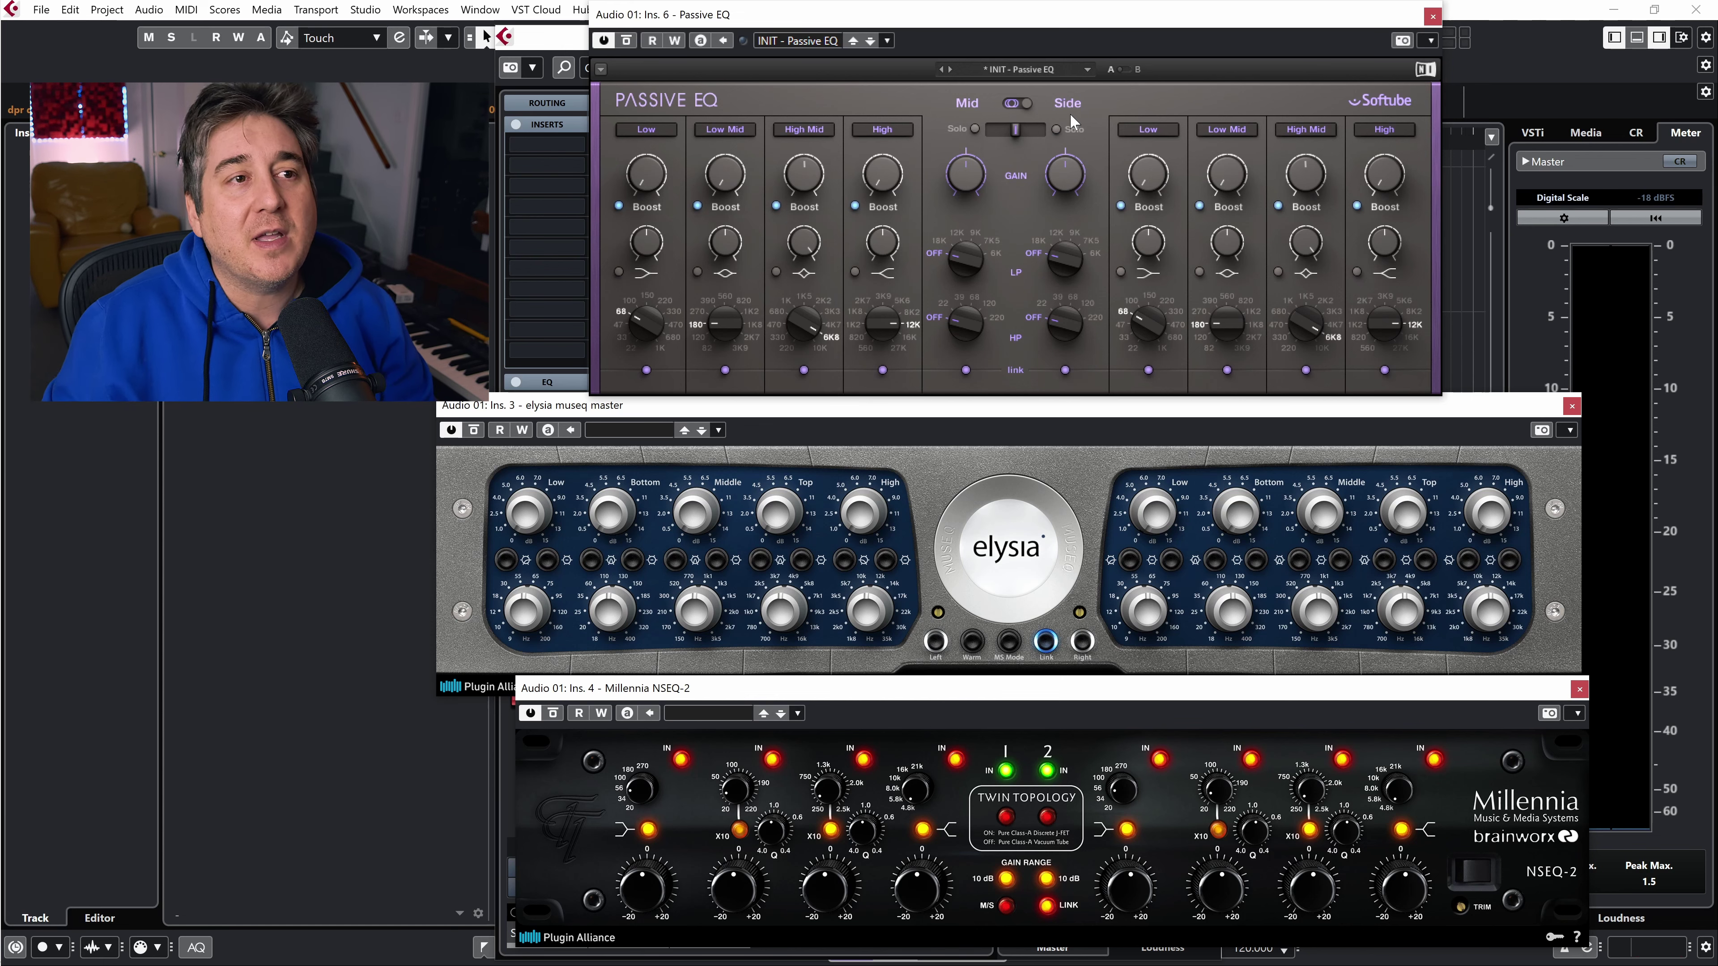
left_click(1068, 105)
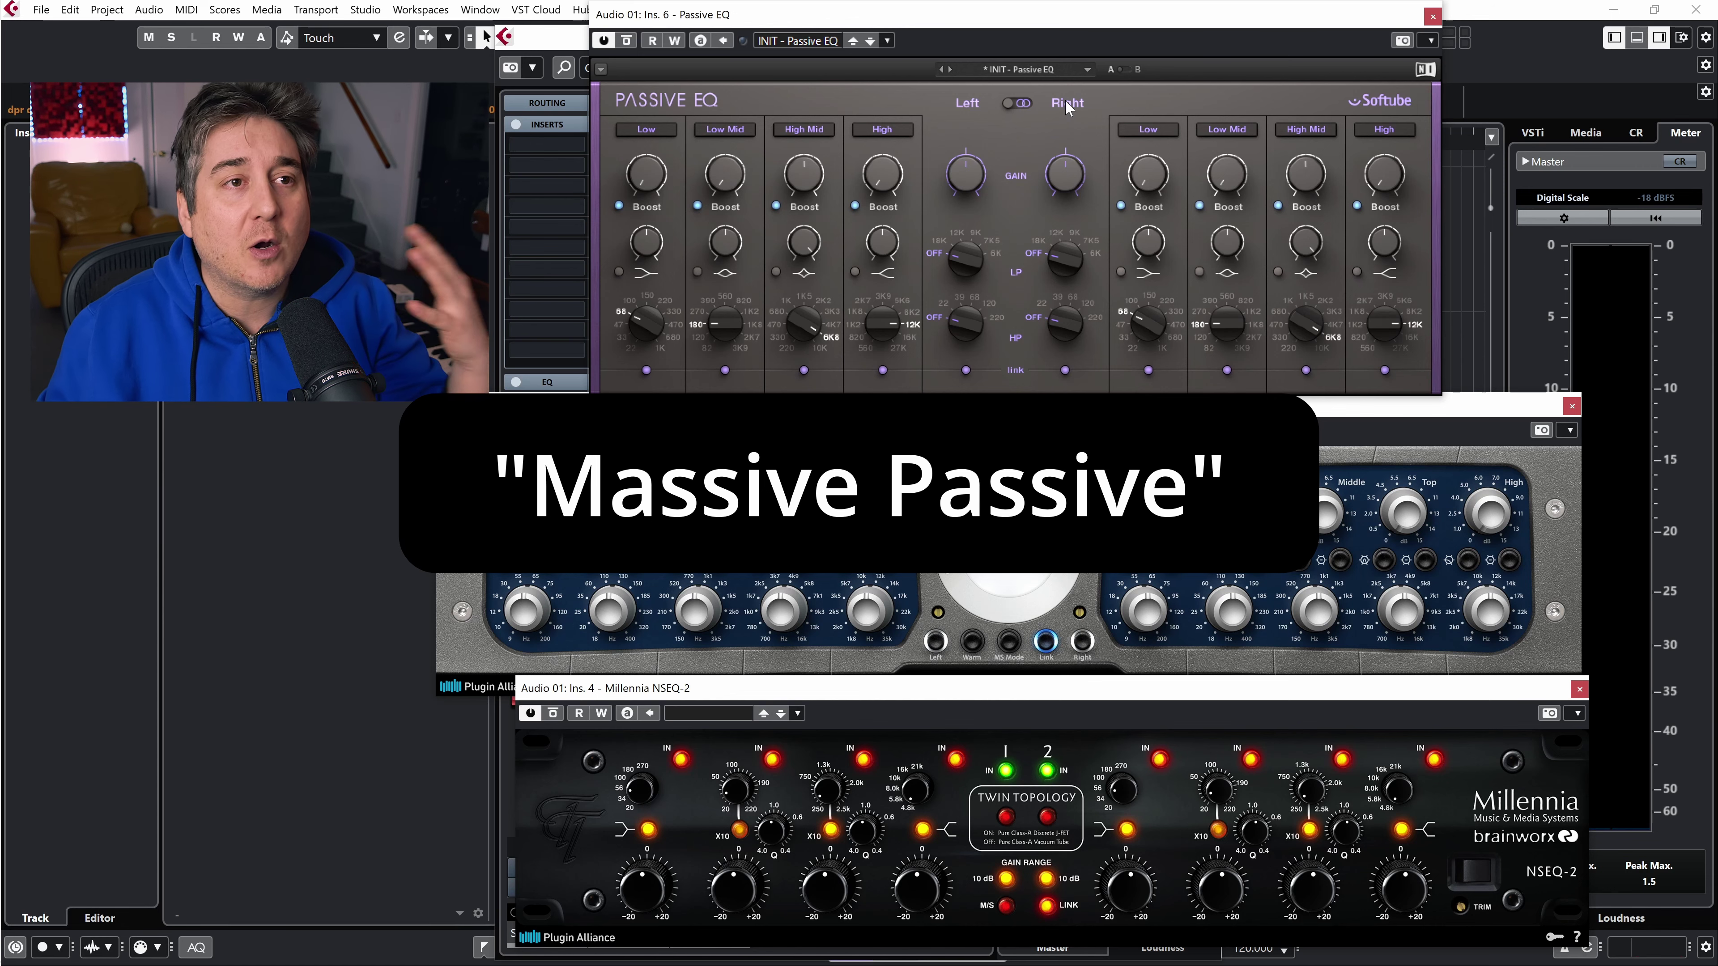
mouse_move(1302, 191)
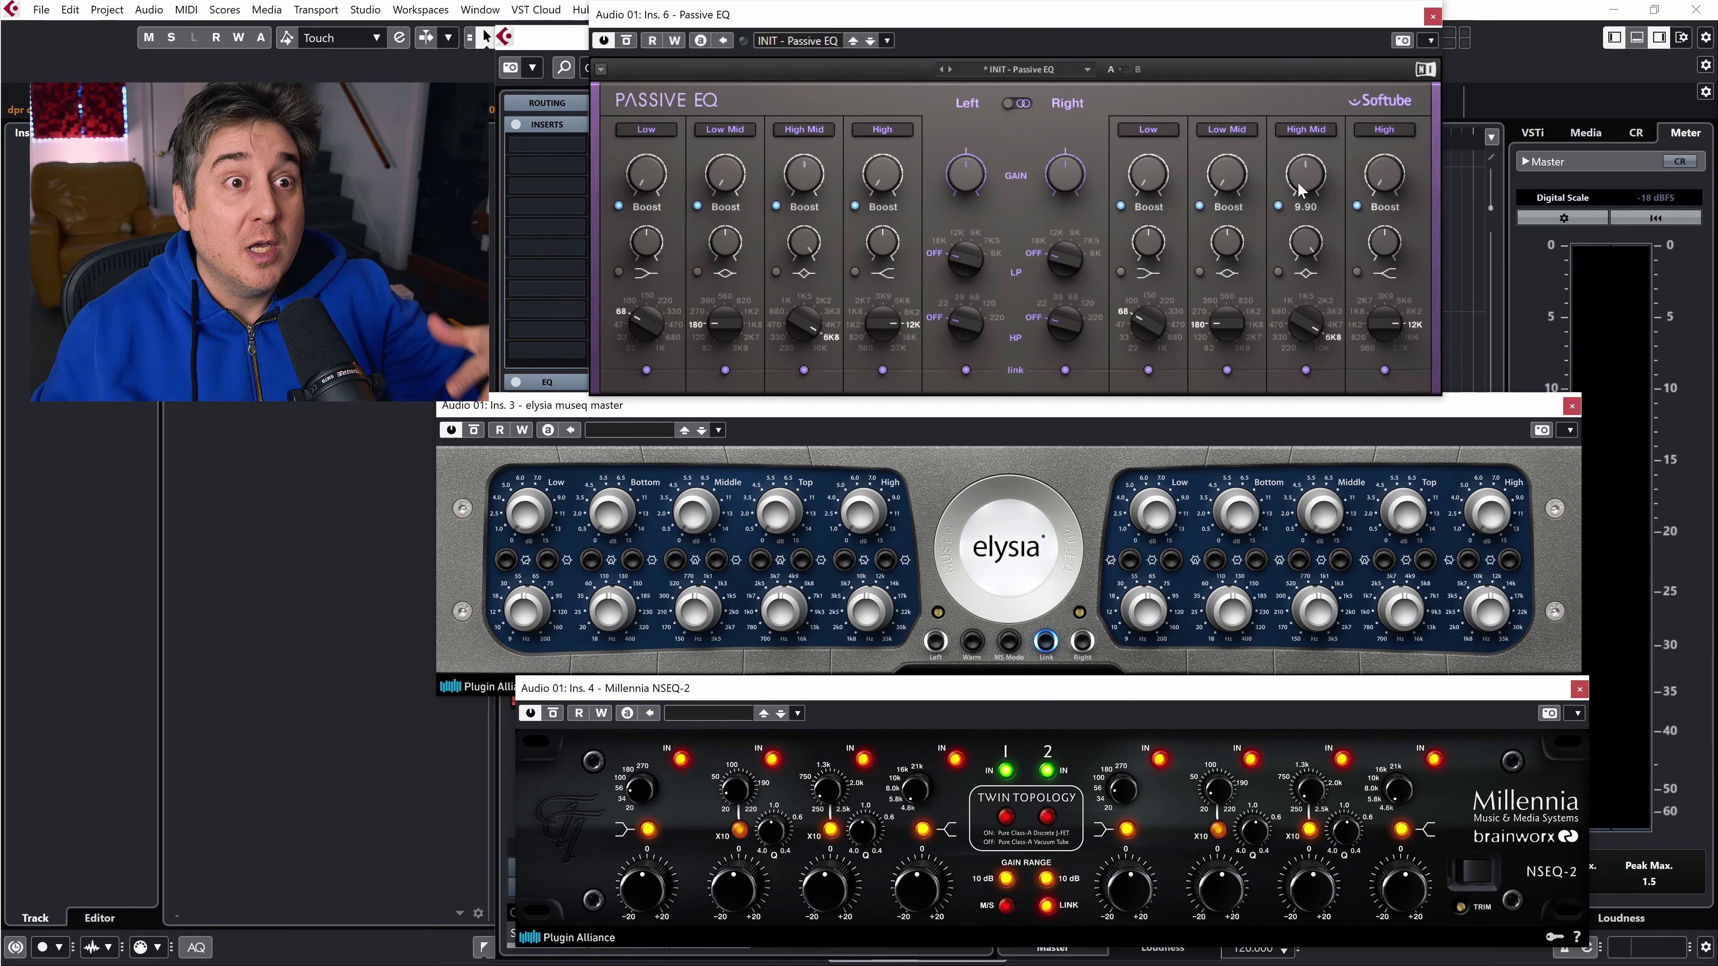
left_click_drag(1305, 174, 1305, 216)
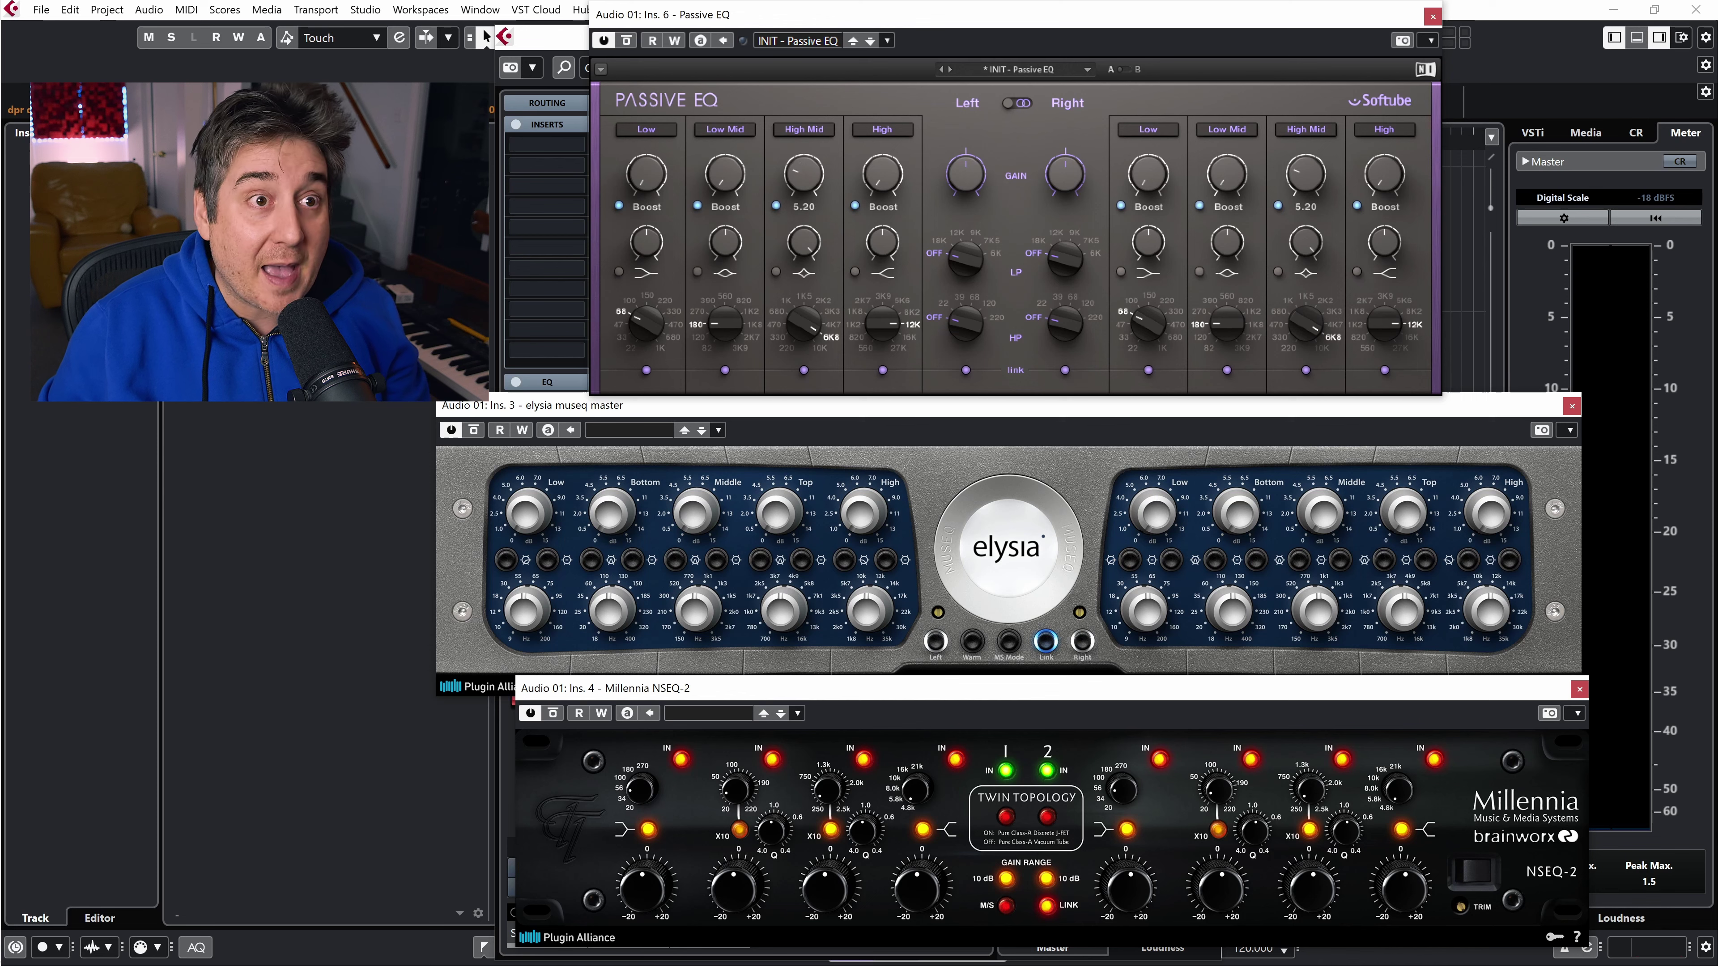
scroll(1302, 190, "up", 5)
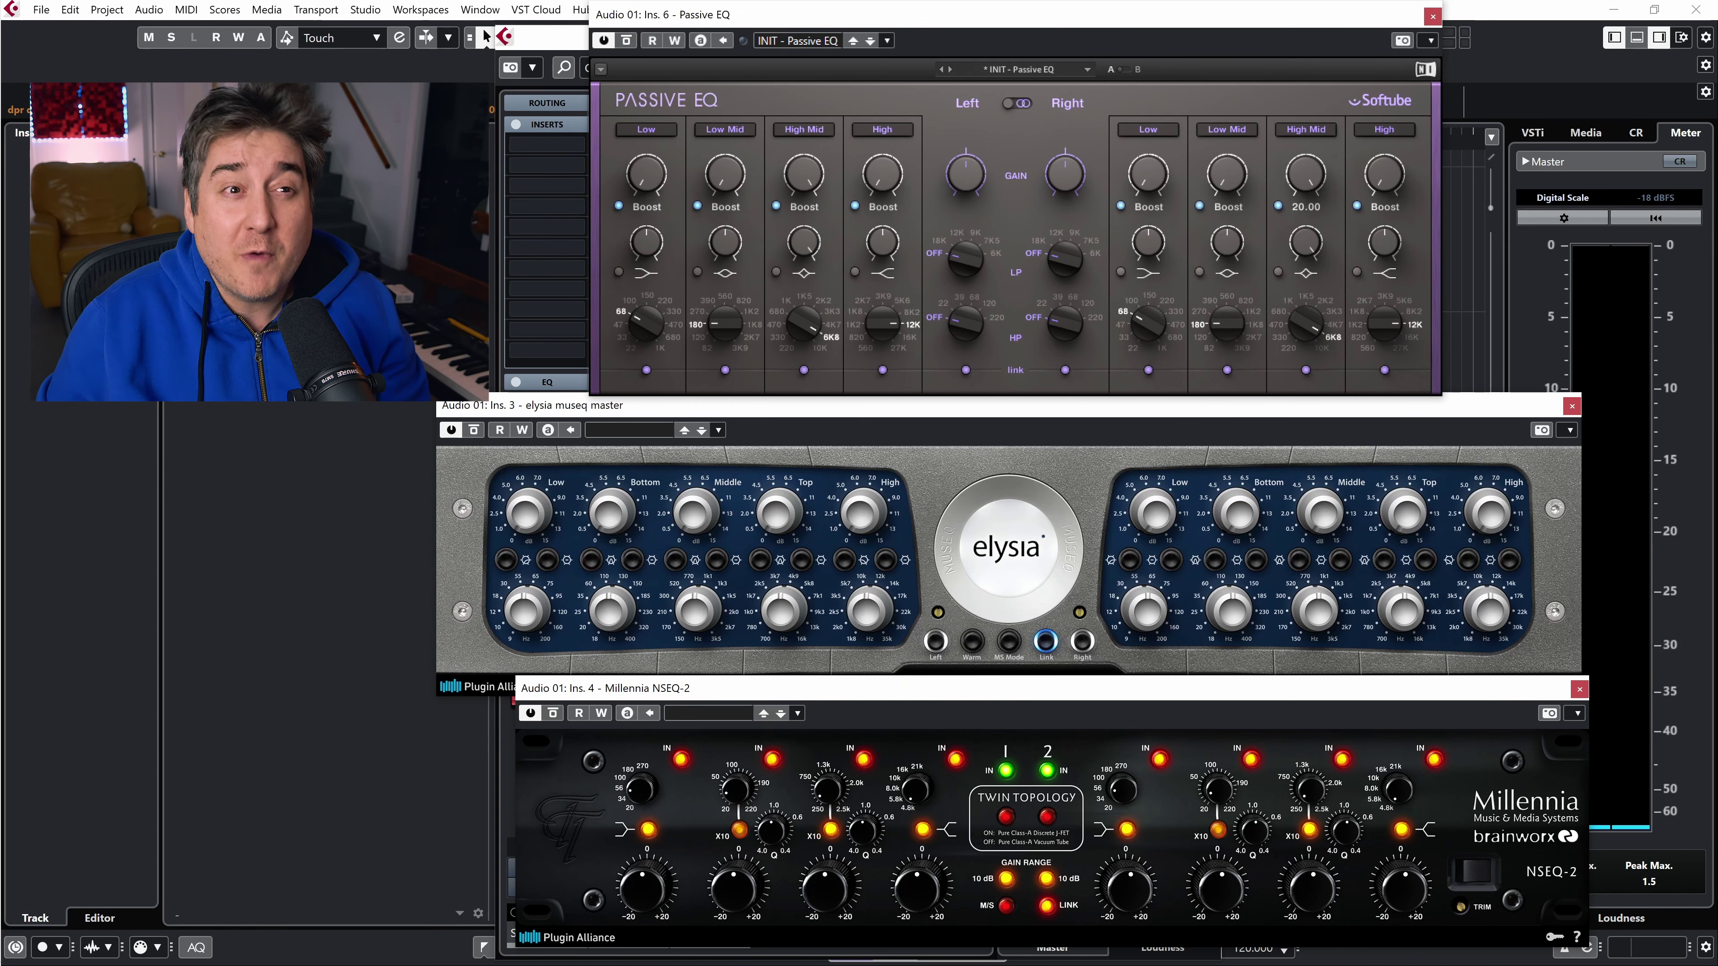
scroll(1302, 189, "down", 2)
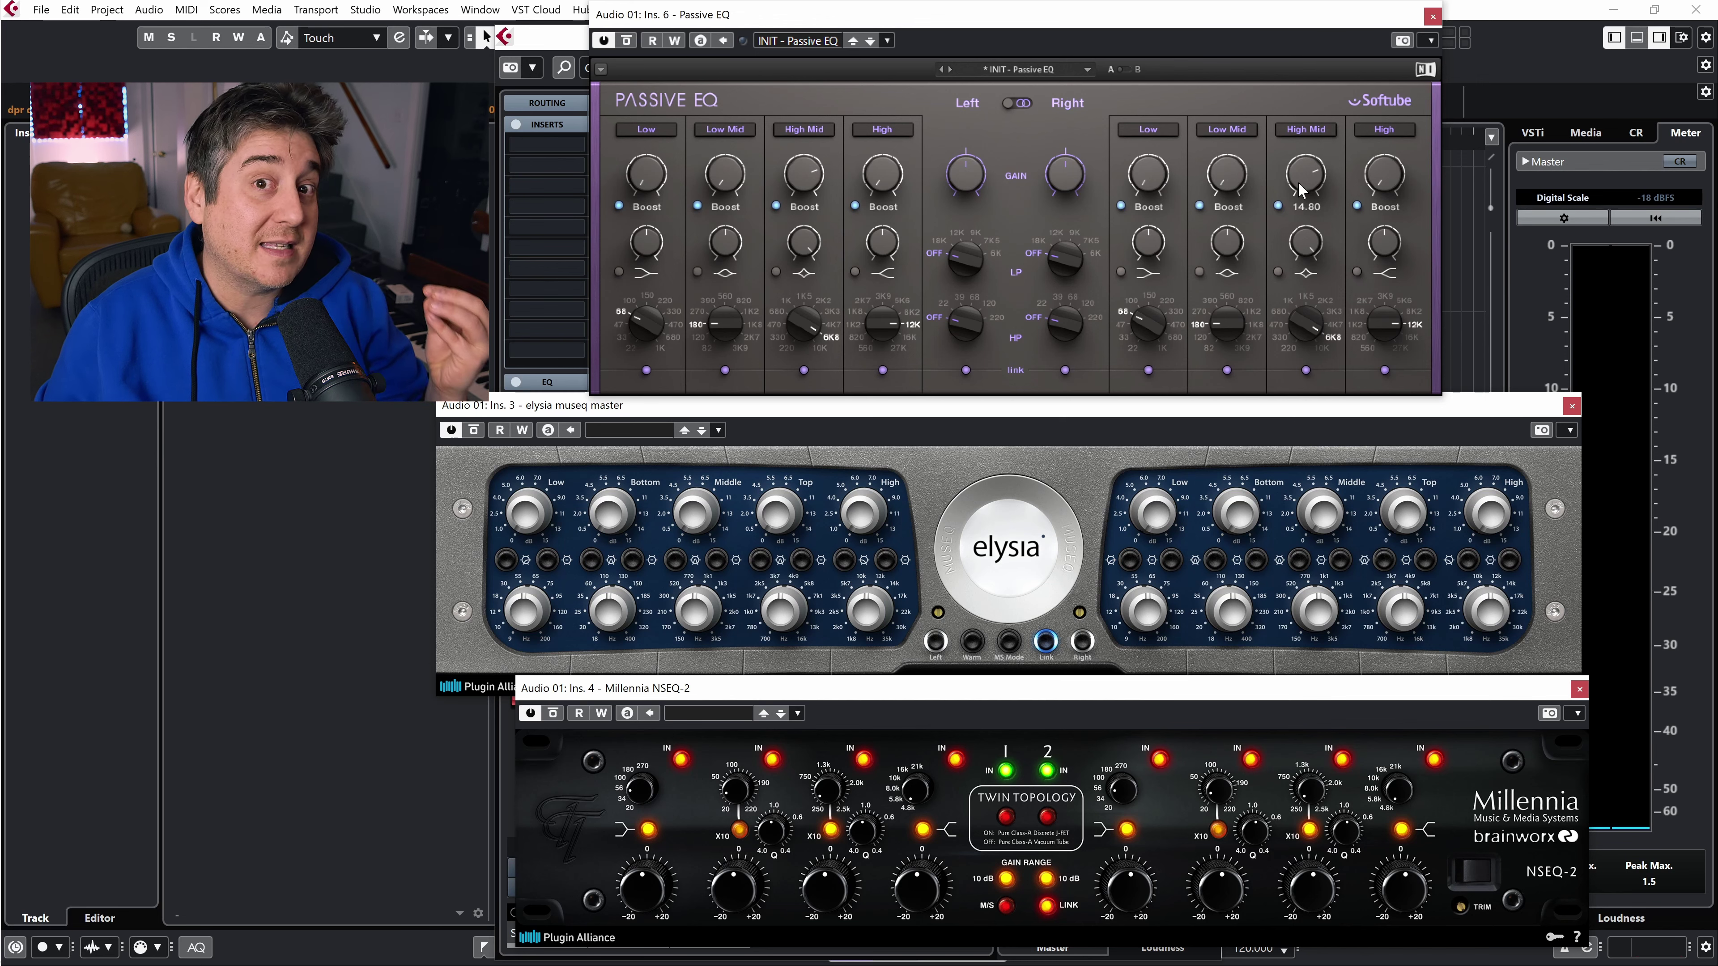
scroll(1302, 189, "down", 6)
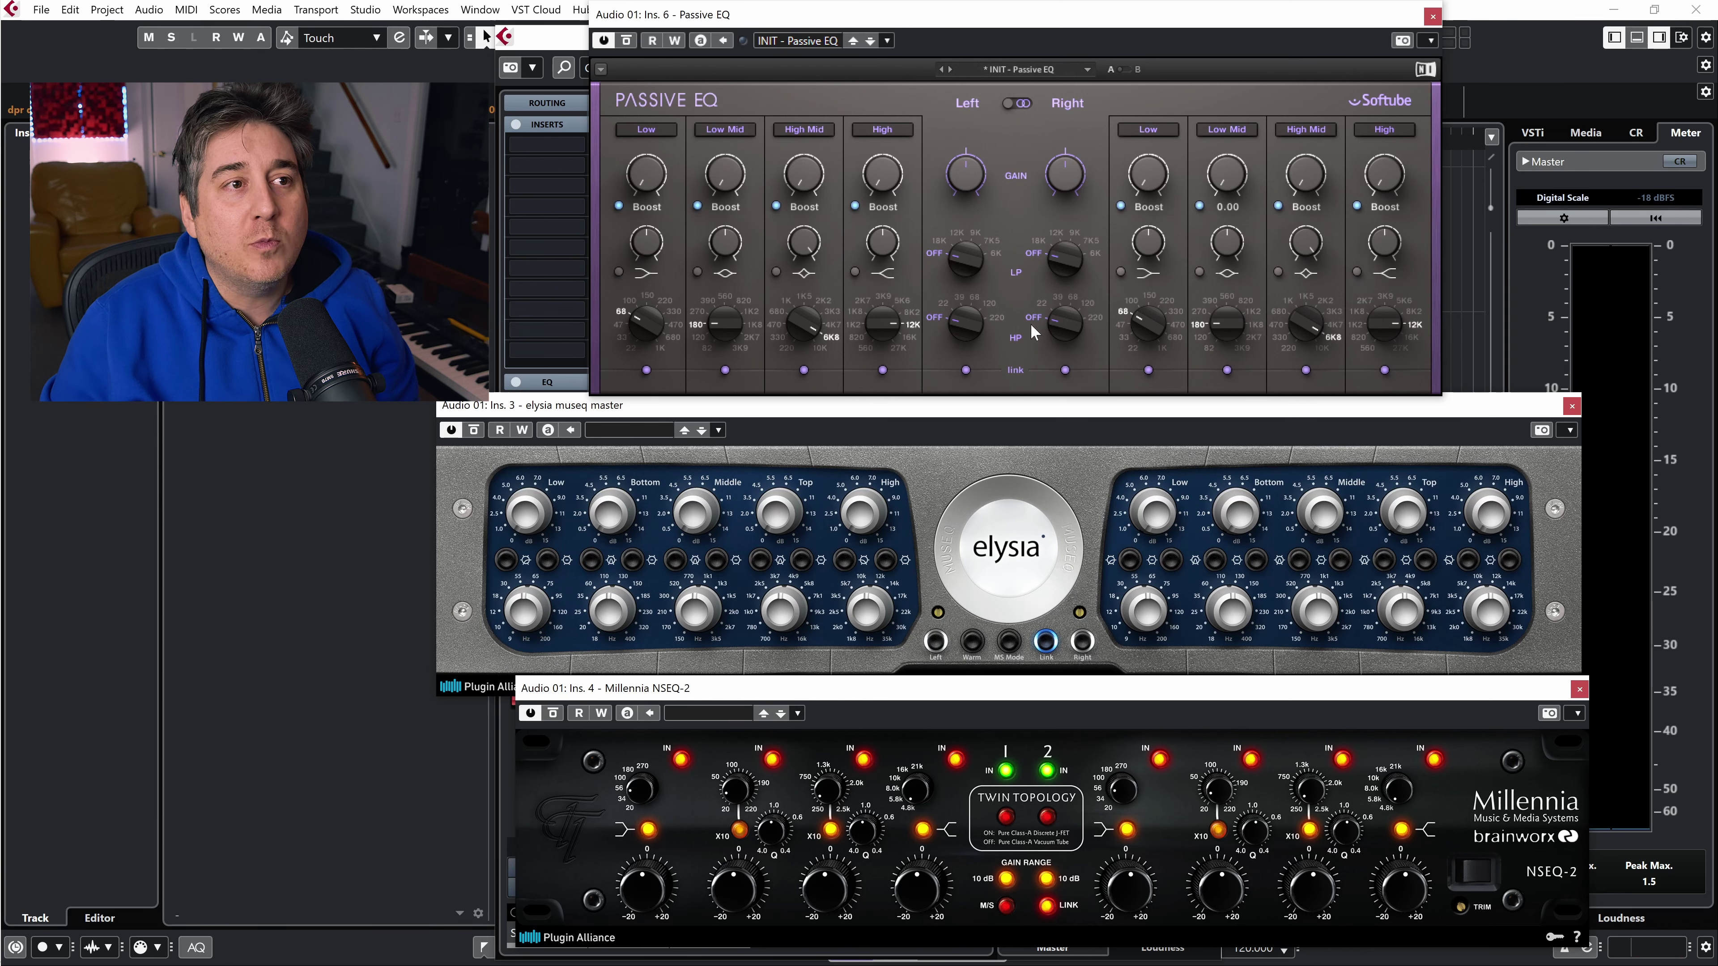
Step: Place the Millennia NSEQ-2 window above the elysia museq master and try the Twin Topology switches of both channels
left_click(1071, 441)
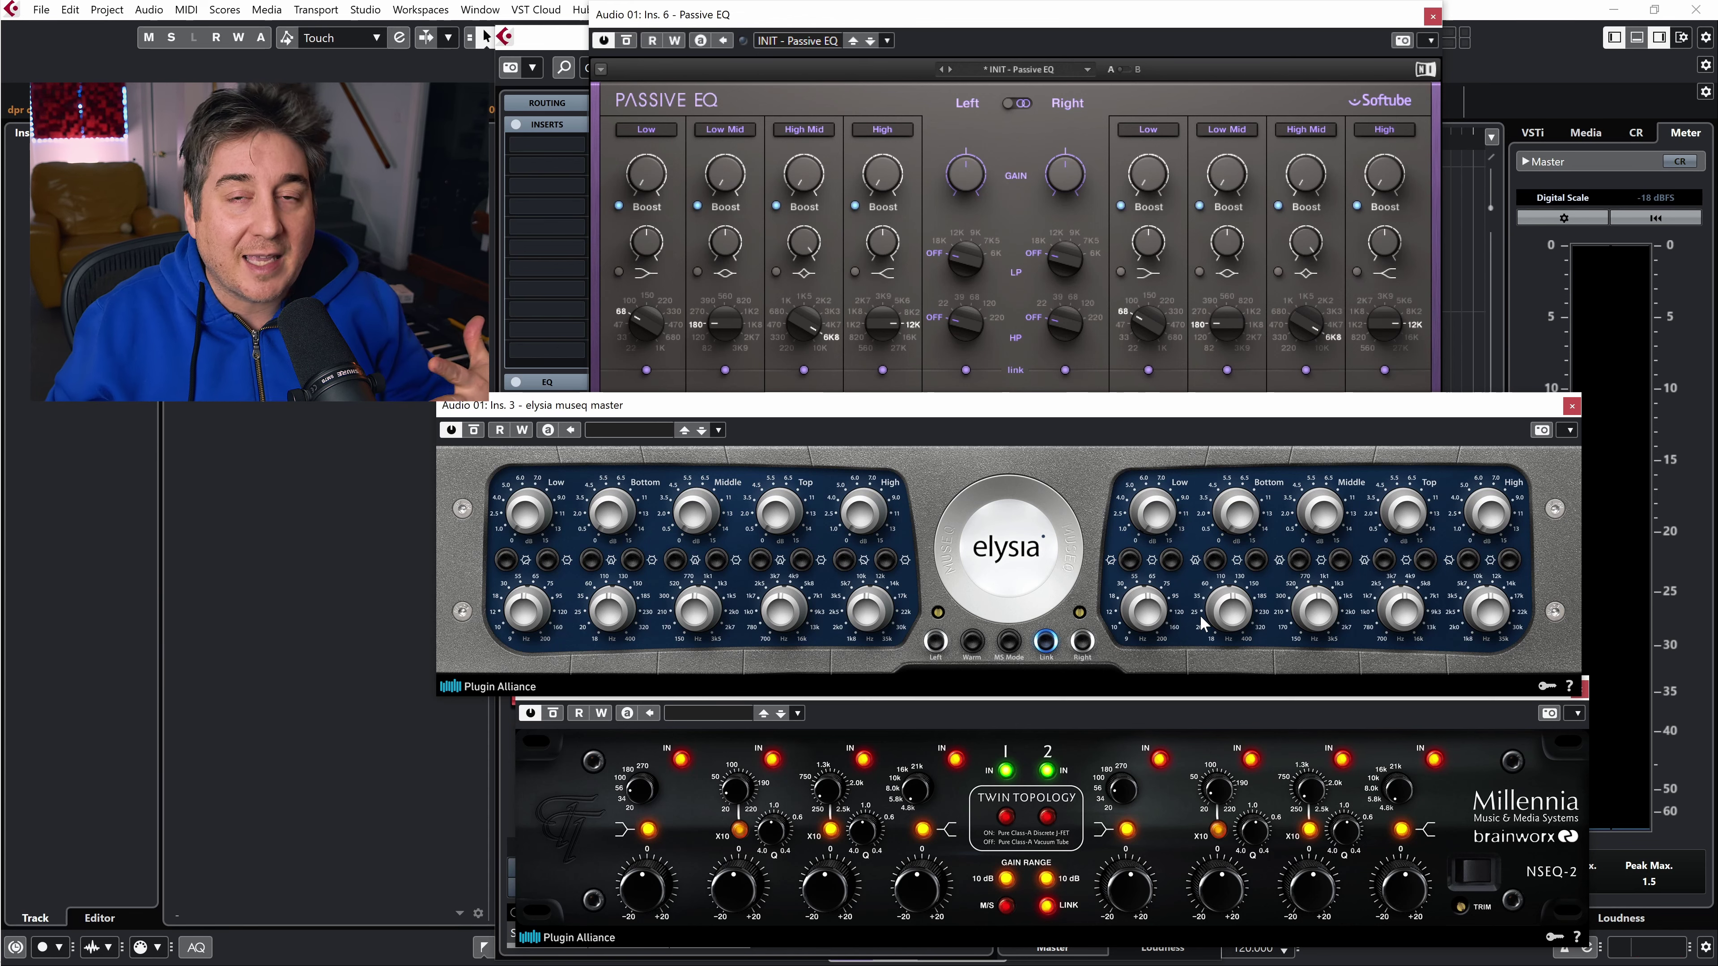
left_click(1052, 739)
left_click_drag(1046, 688, 1065, 143)
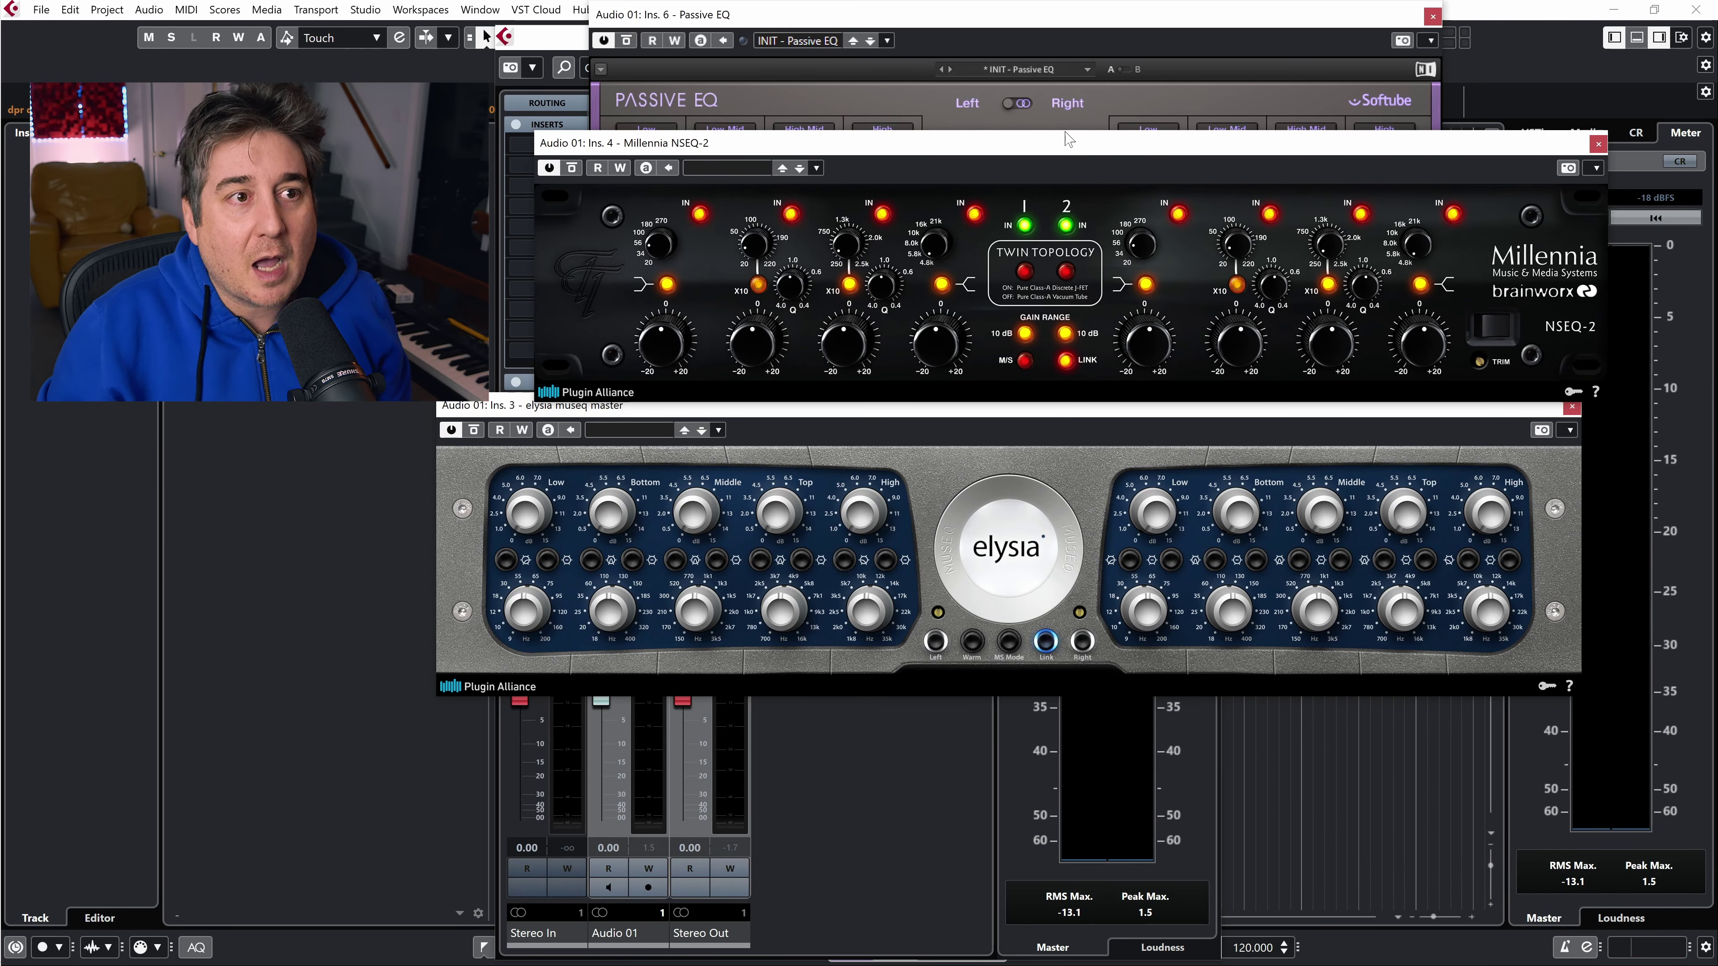
left_click(1029, 273)
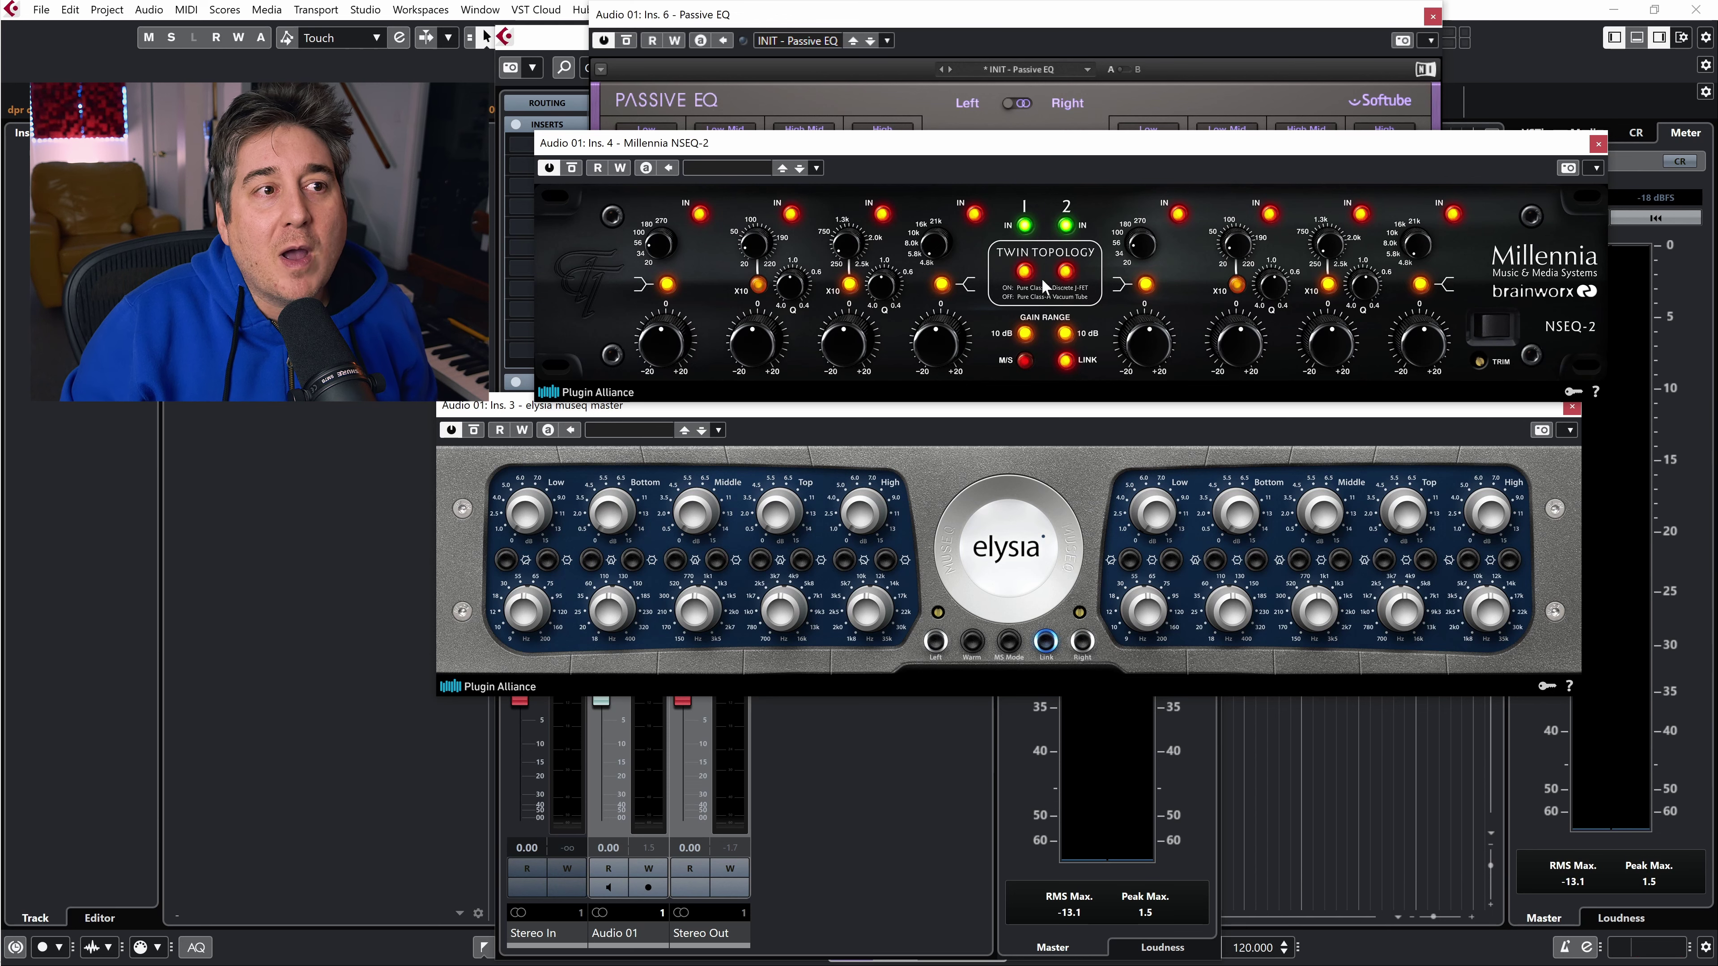
left_click(1067, 274)
Step: Spread the elysia museq master and Millennia NSEQ-2 windows apart vertically, bring Passive EQ forward, and return the Millennia to the front
left_click(1051, 462)
left_click_drag(1062, 407, 1082, 557)
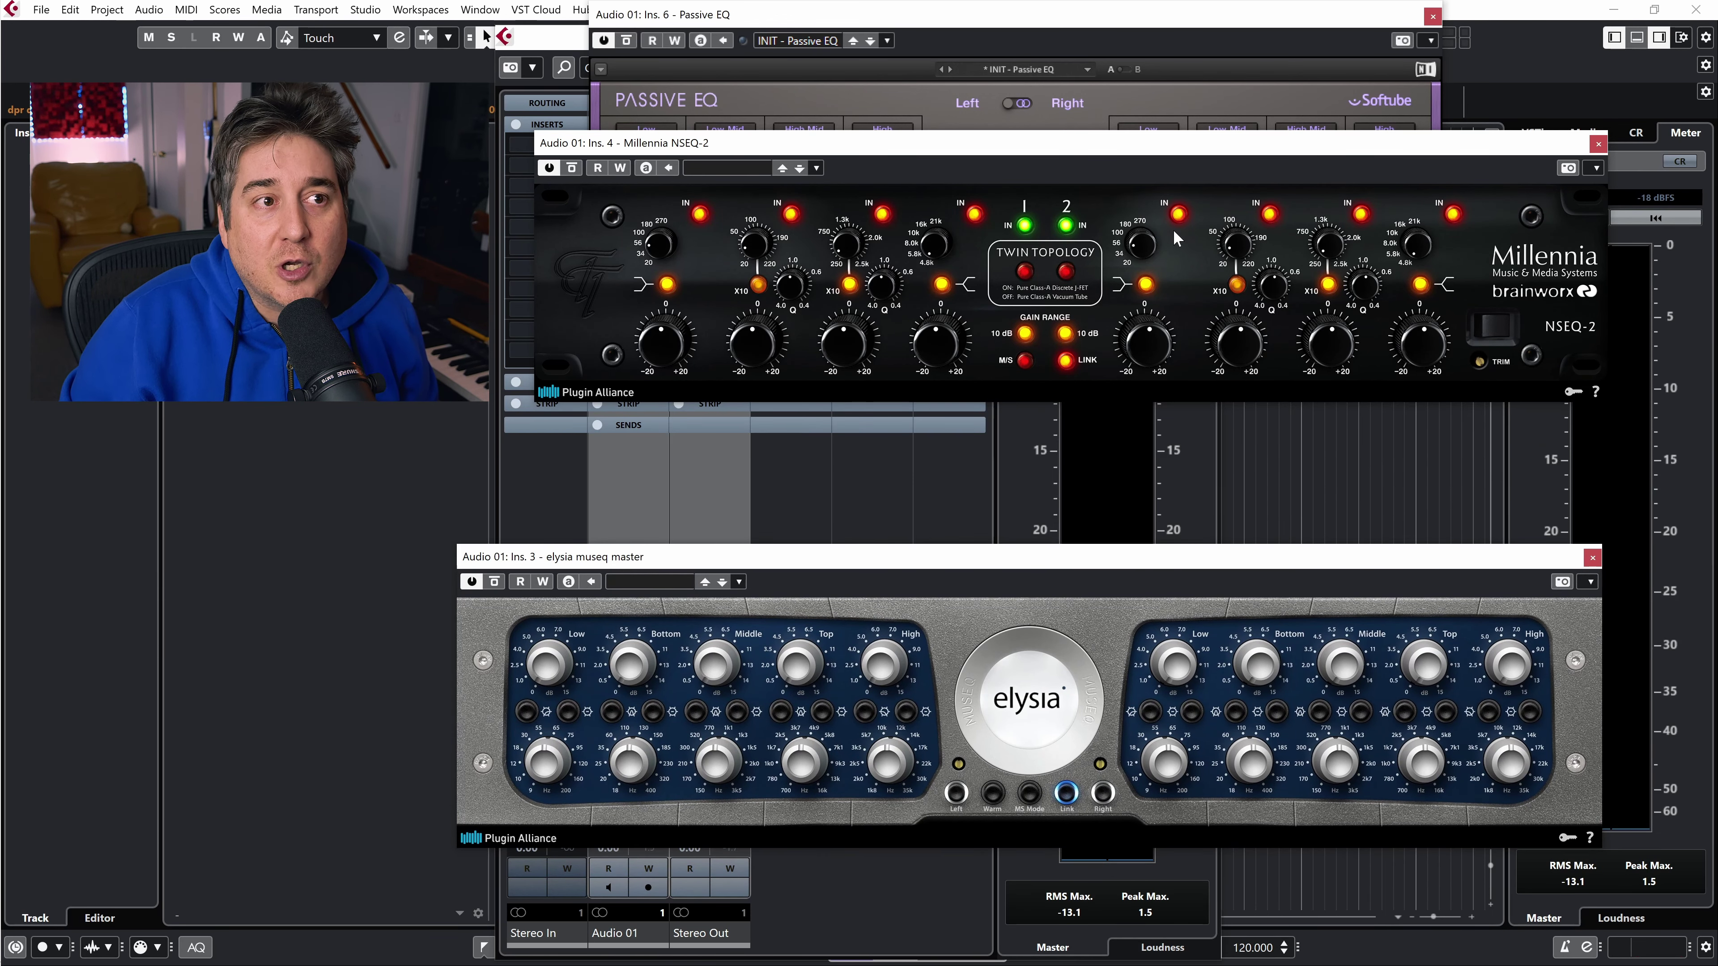
left_click_drag(1175, 145, 1134, 246)
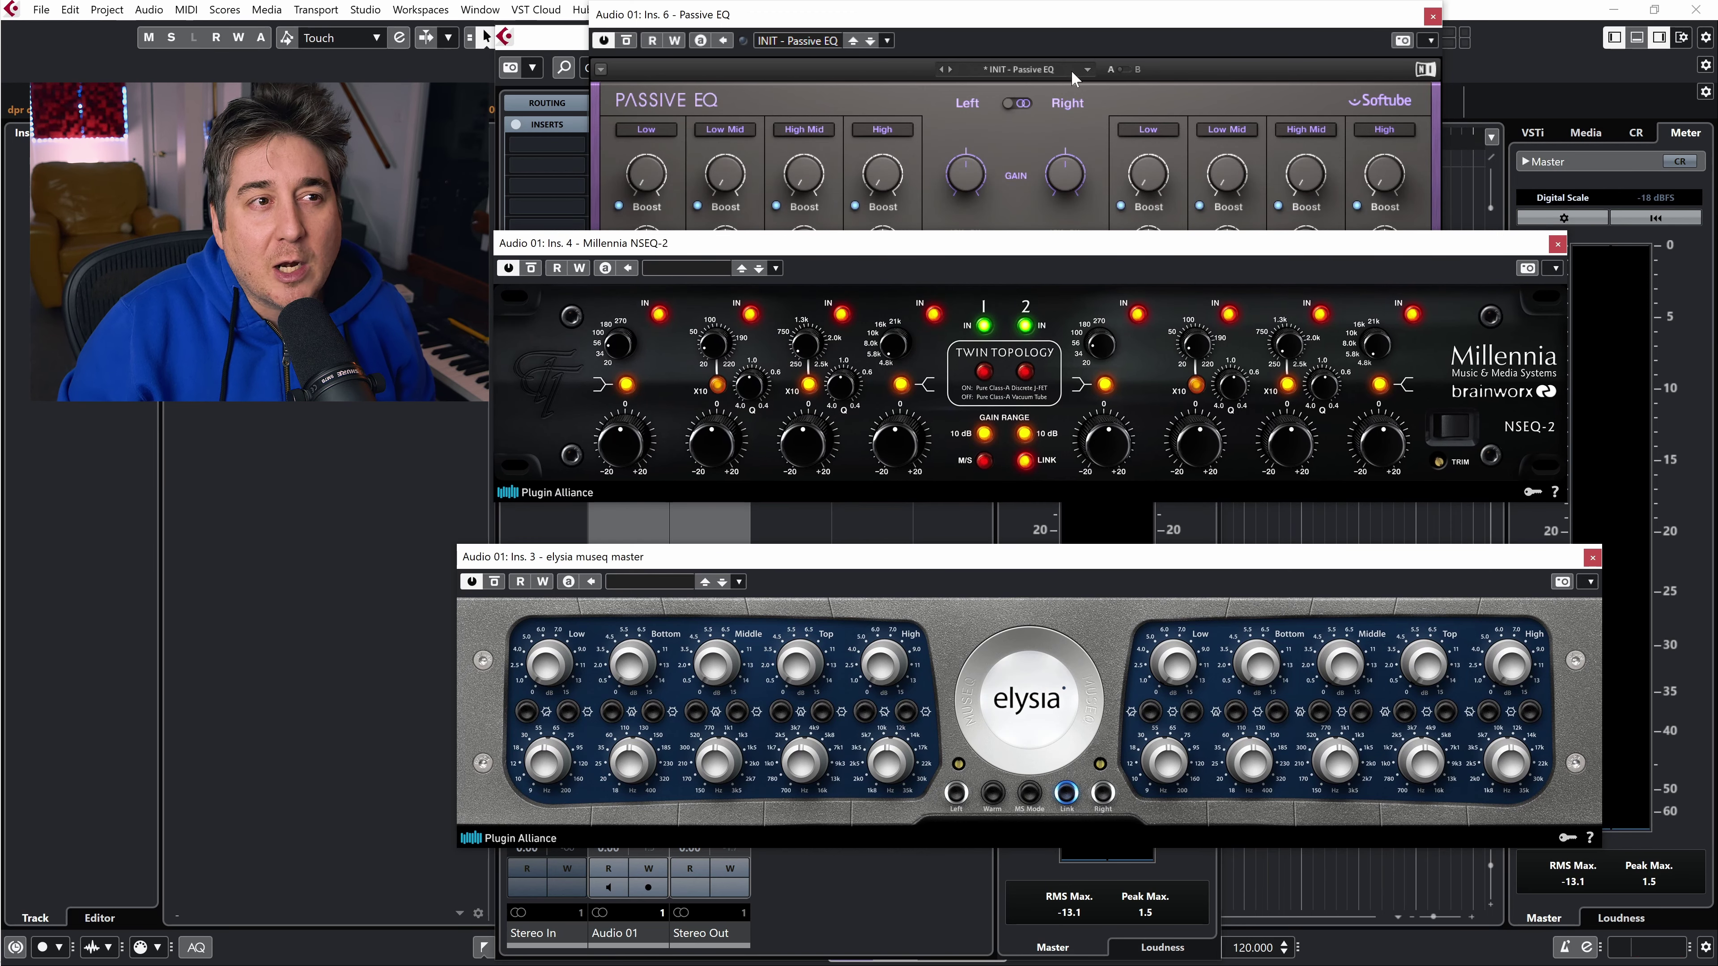
left_click(1081, 139)
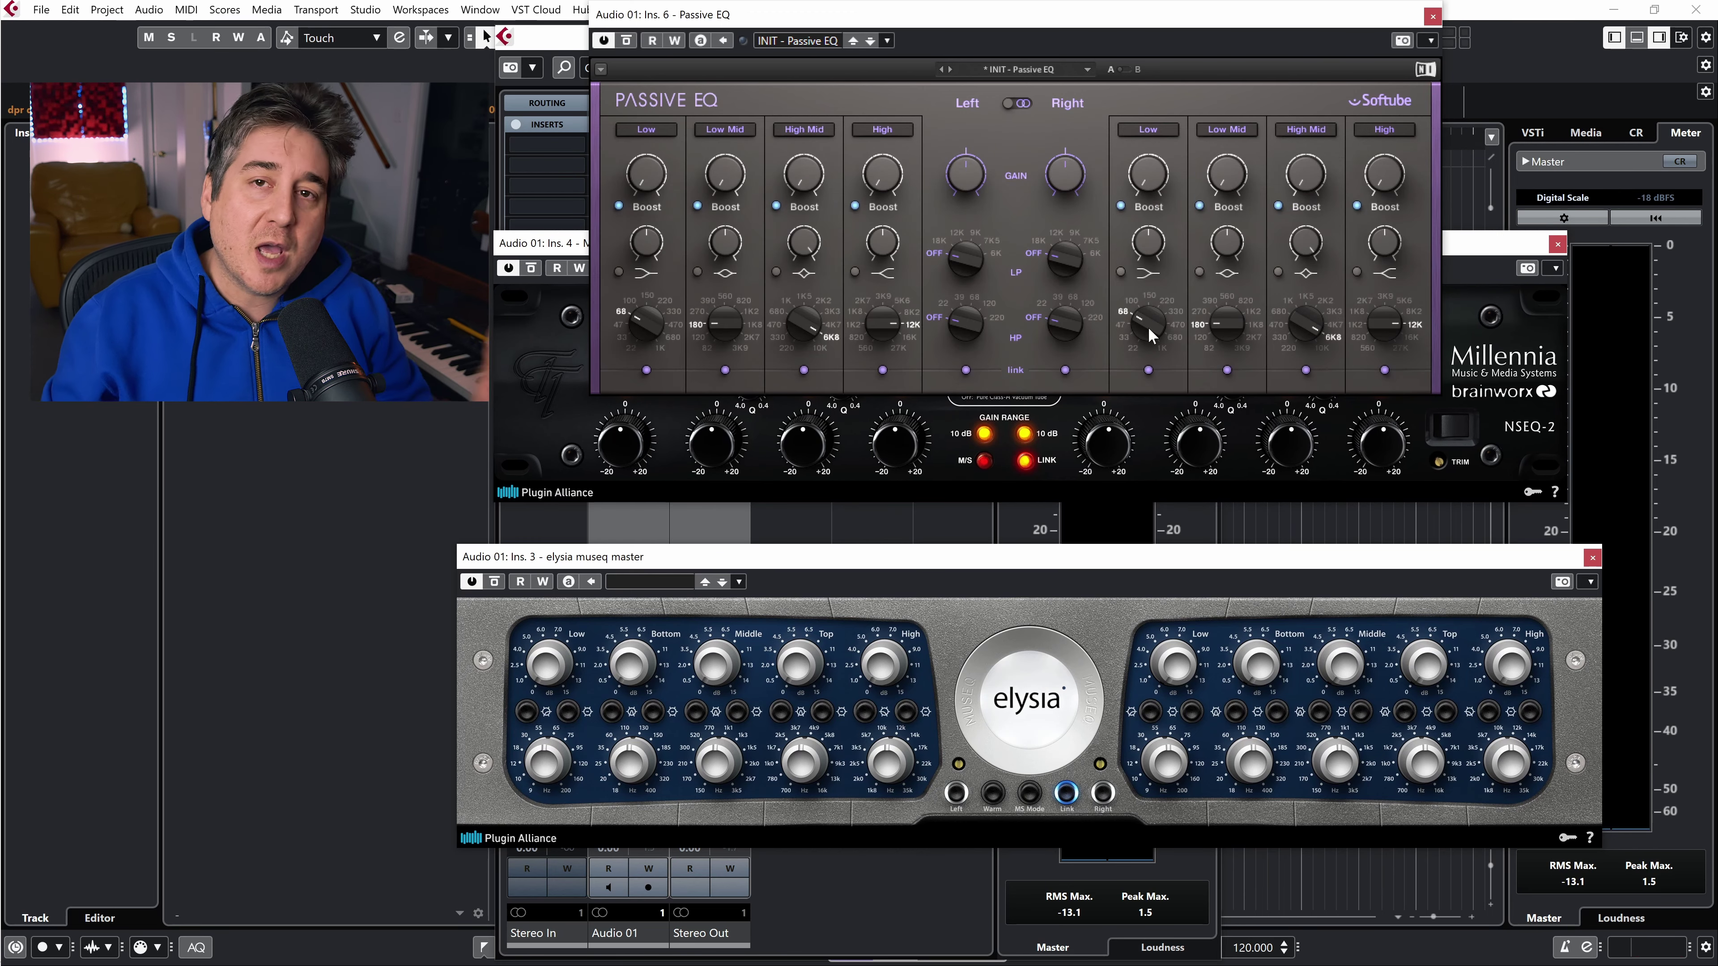
left_click(1051, 496)
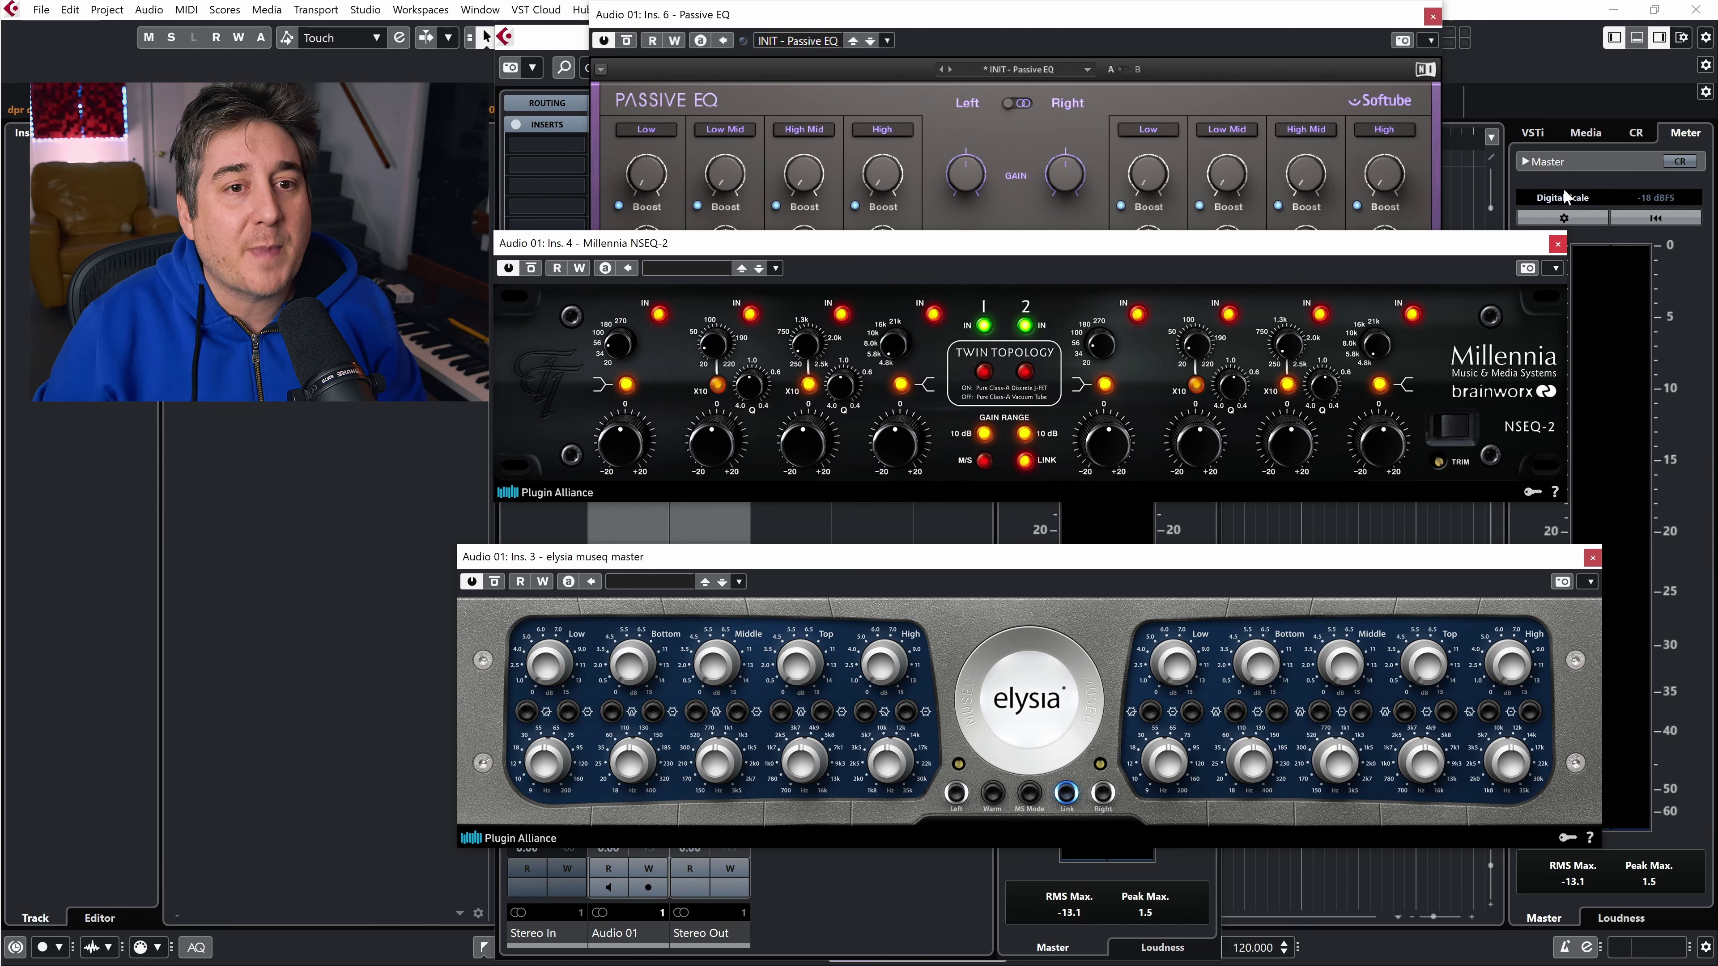
Step: Close the elysia museq master, Millennia NSEQ-2 and Passive EQ windows
left_click(1592, 557)
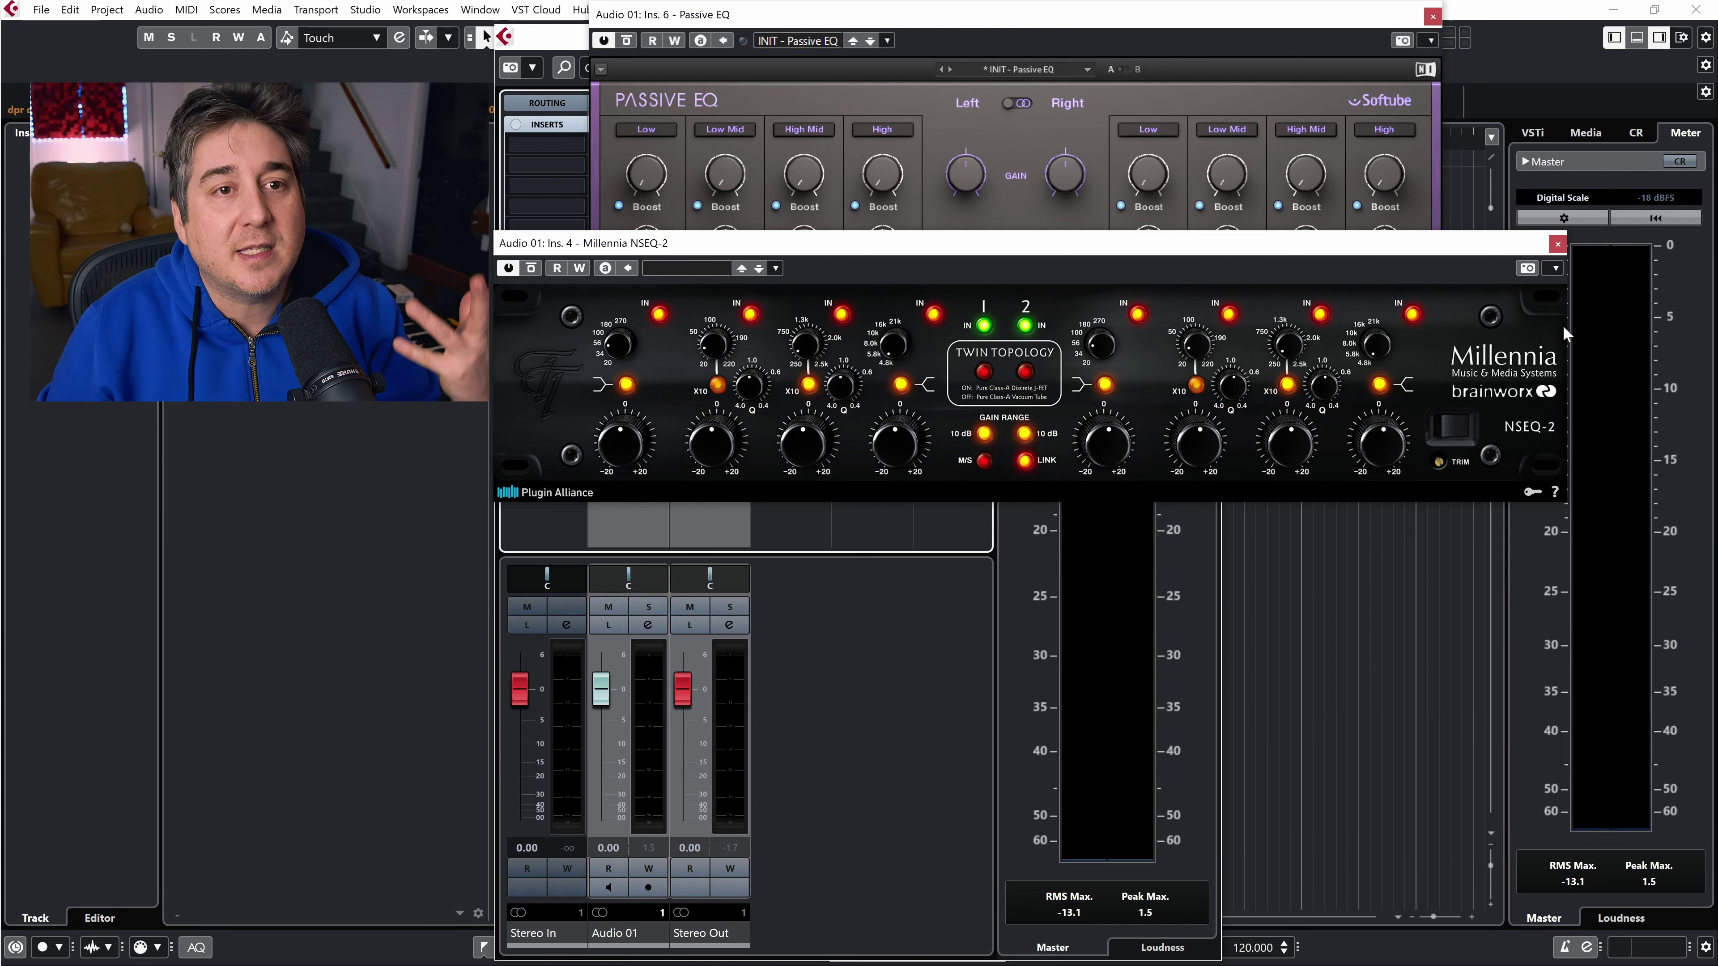
left_click(1555, 245)
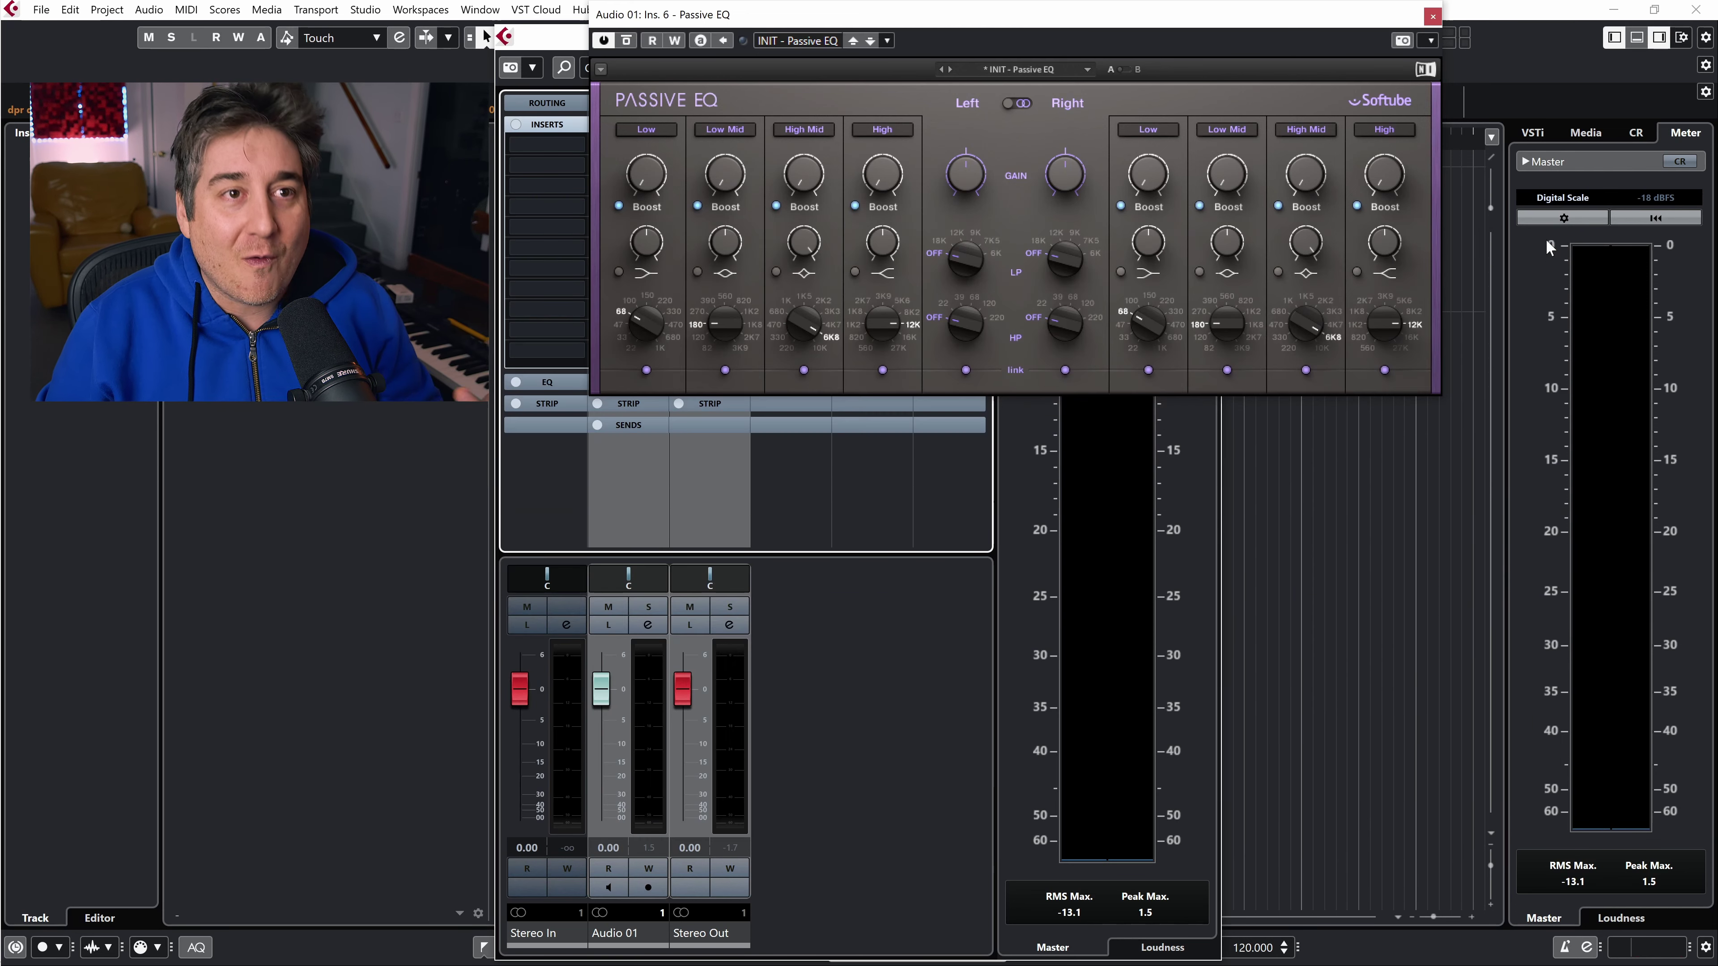
left_click(1434, 16)
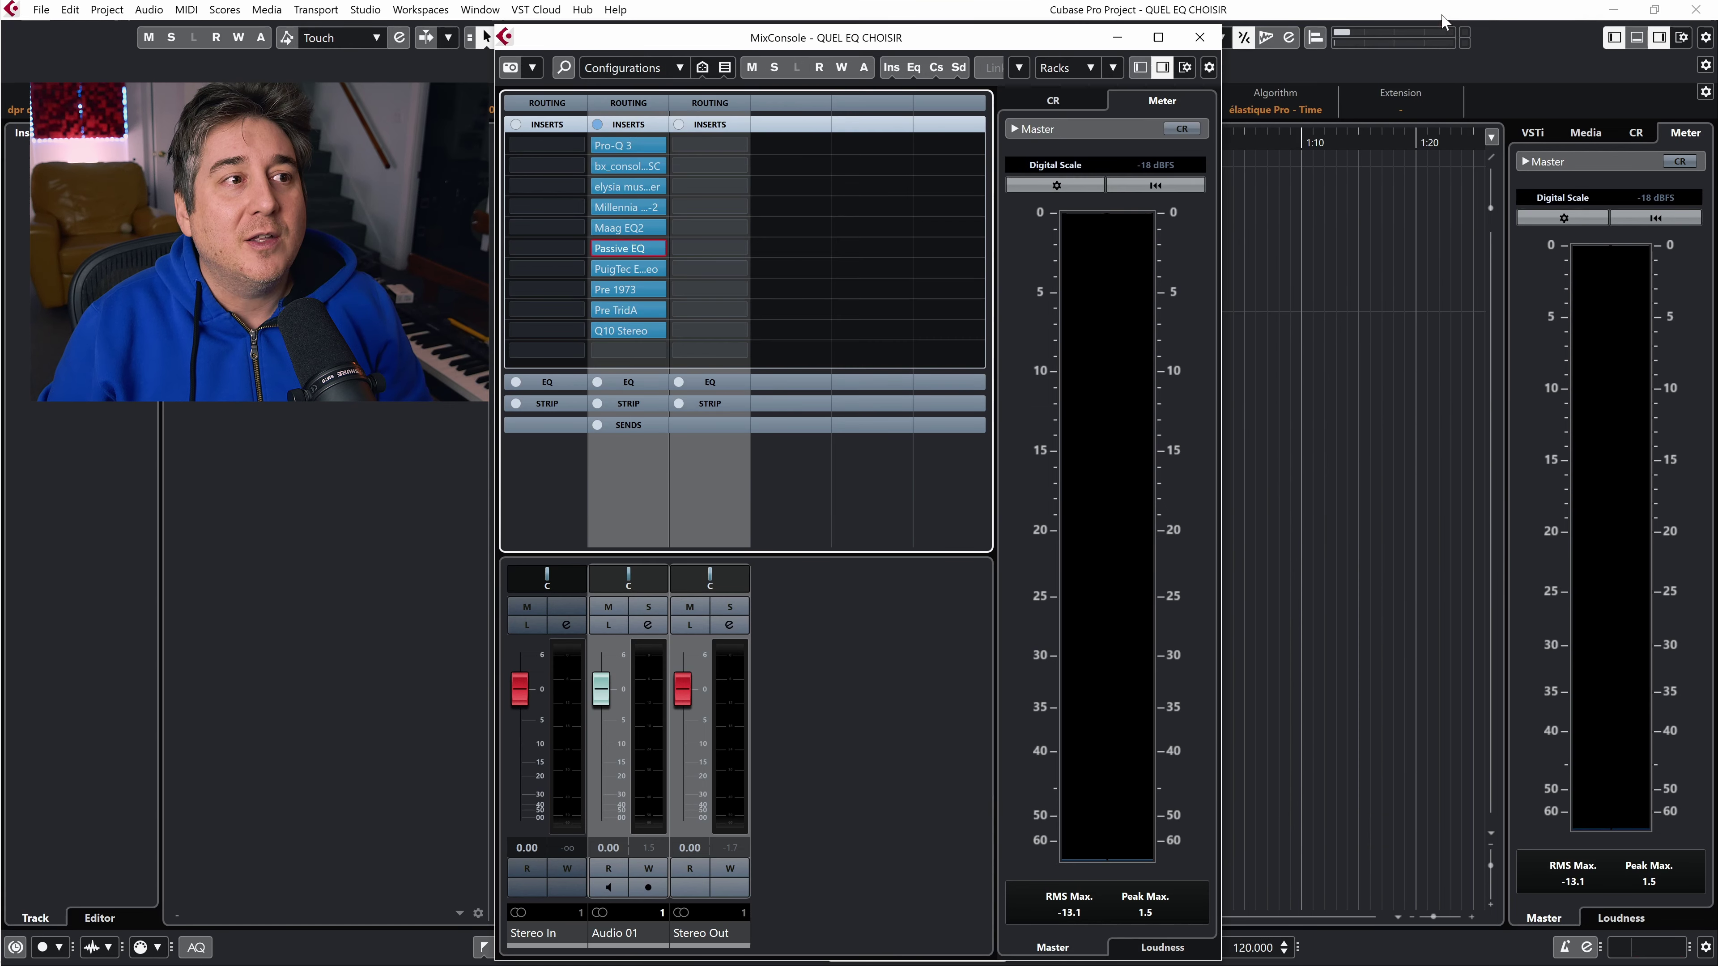
Step: Open the Maag EQ2 insert, raise the Air Band frequency and its gain, and close the plug-in window
left_click(629, 230)
left_click_drag(700, 311, 918, 189)
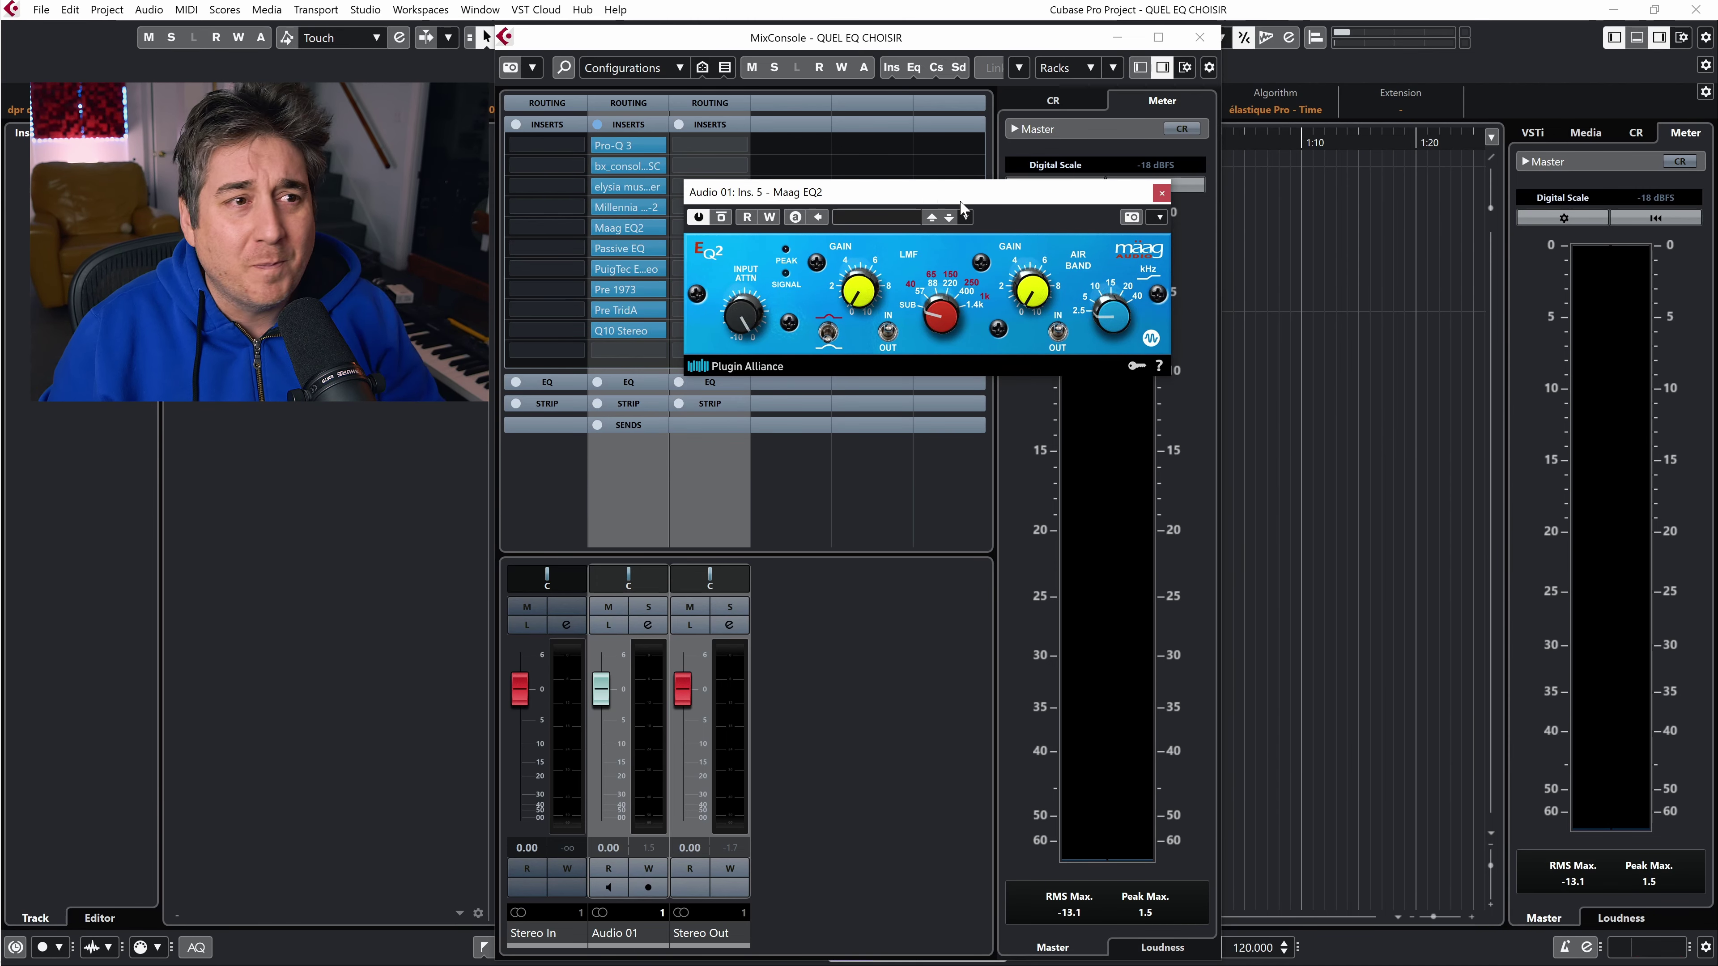
left_click_drag(1101, 318, 1131, 254)
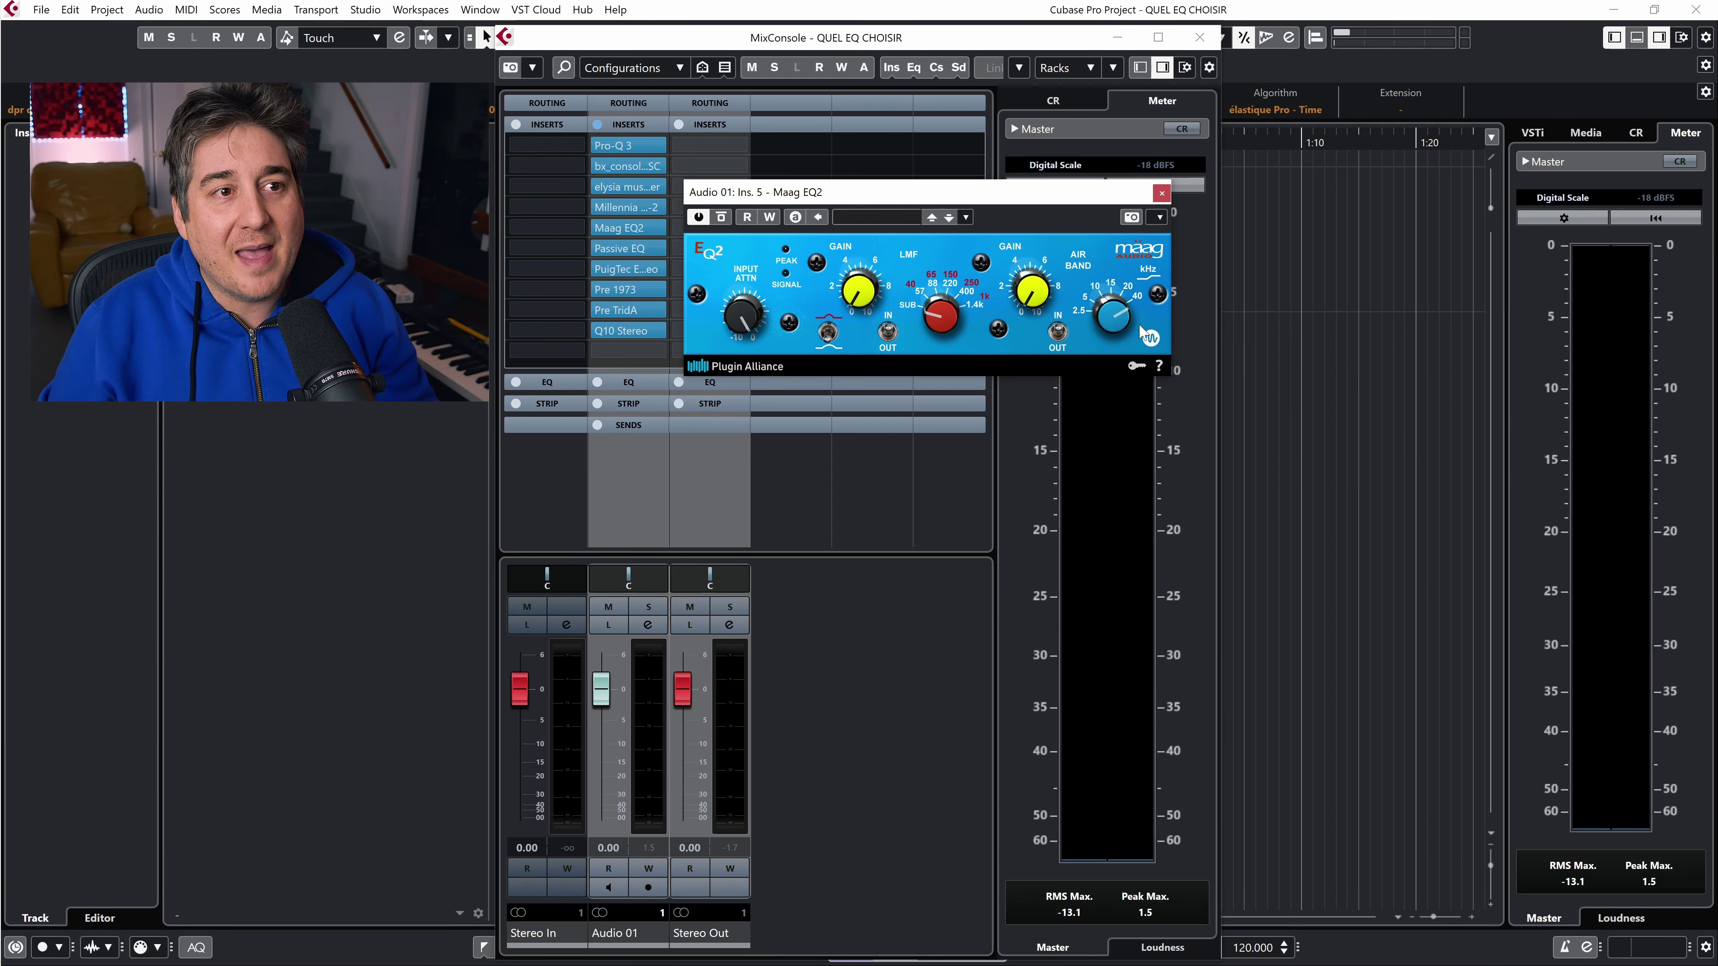
left_click_drag(1040, 291, 1048, 188)
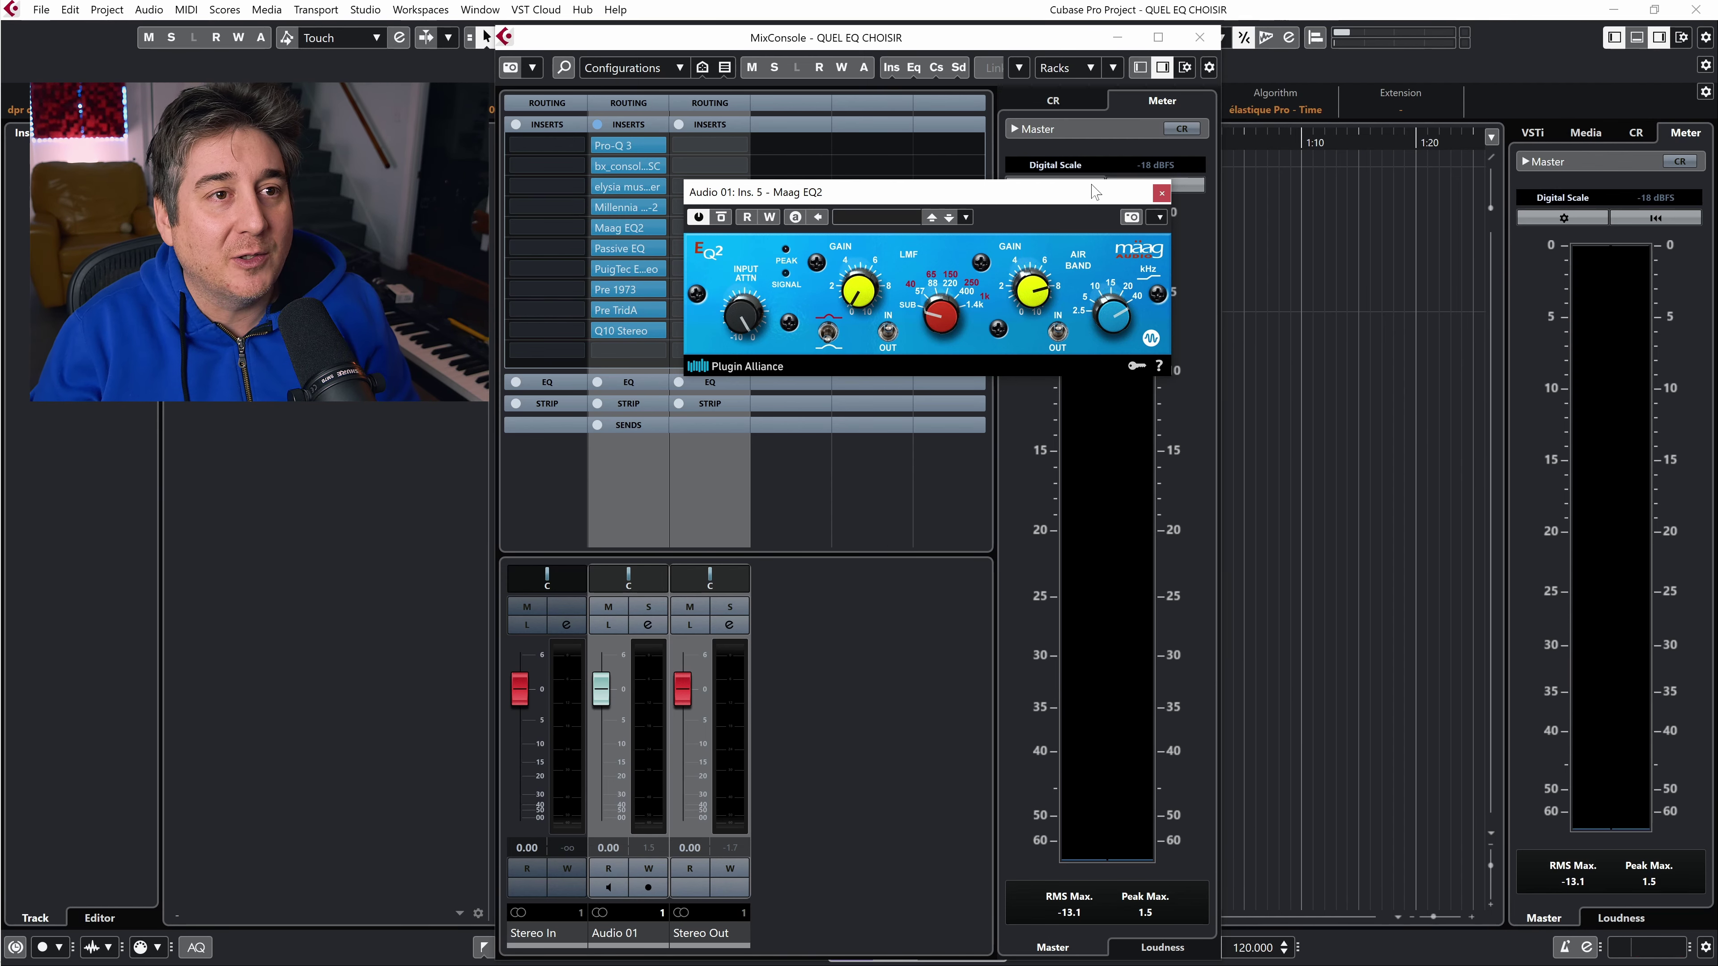
left_click(1161, 193)
Step: View the PuigTec EQP1A Stereo insert of Audio 01 and close its window
mouse_move(625, 272)
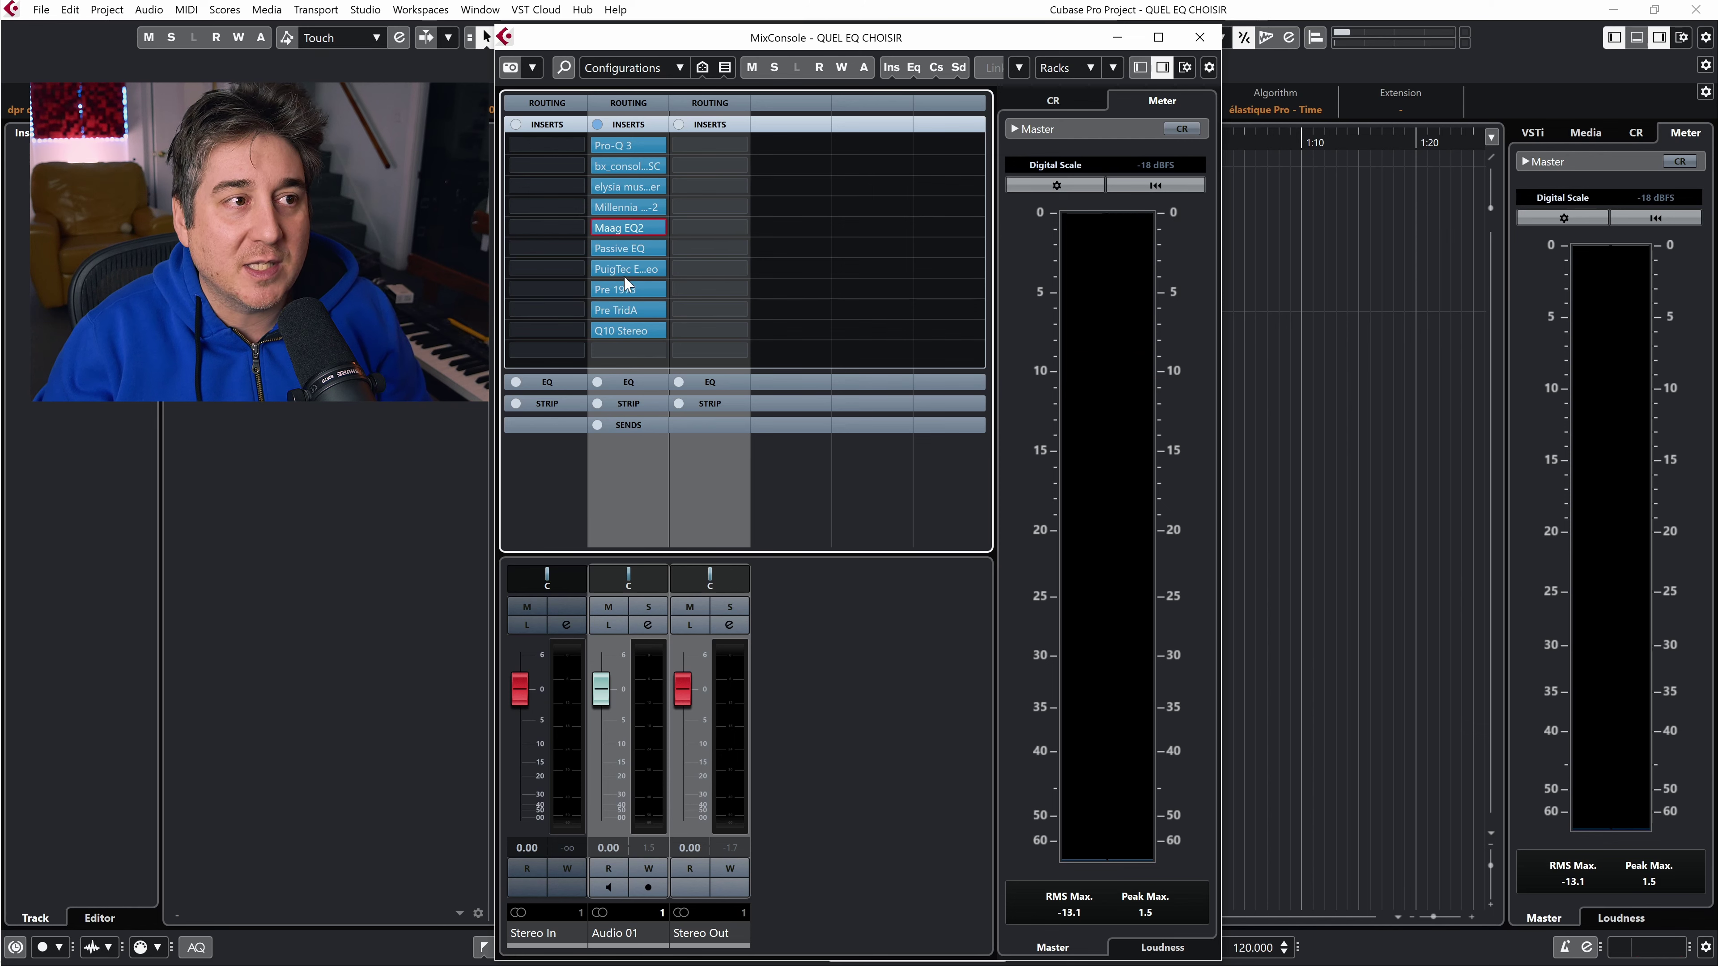
left_click(624, 270)
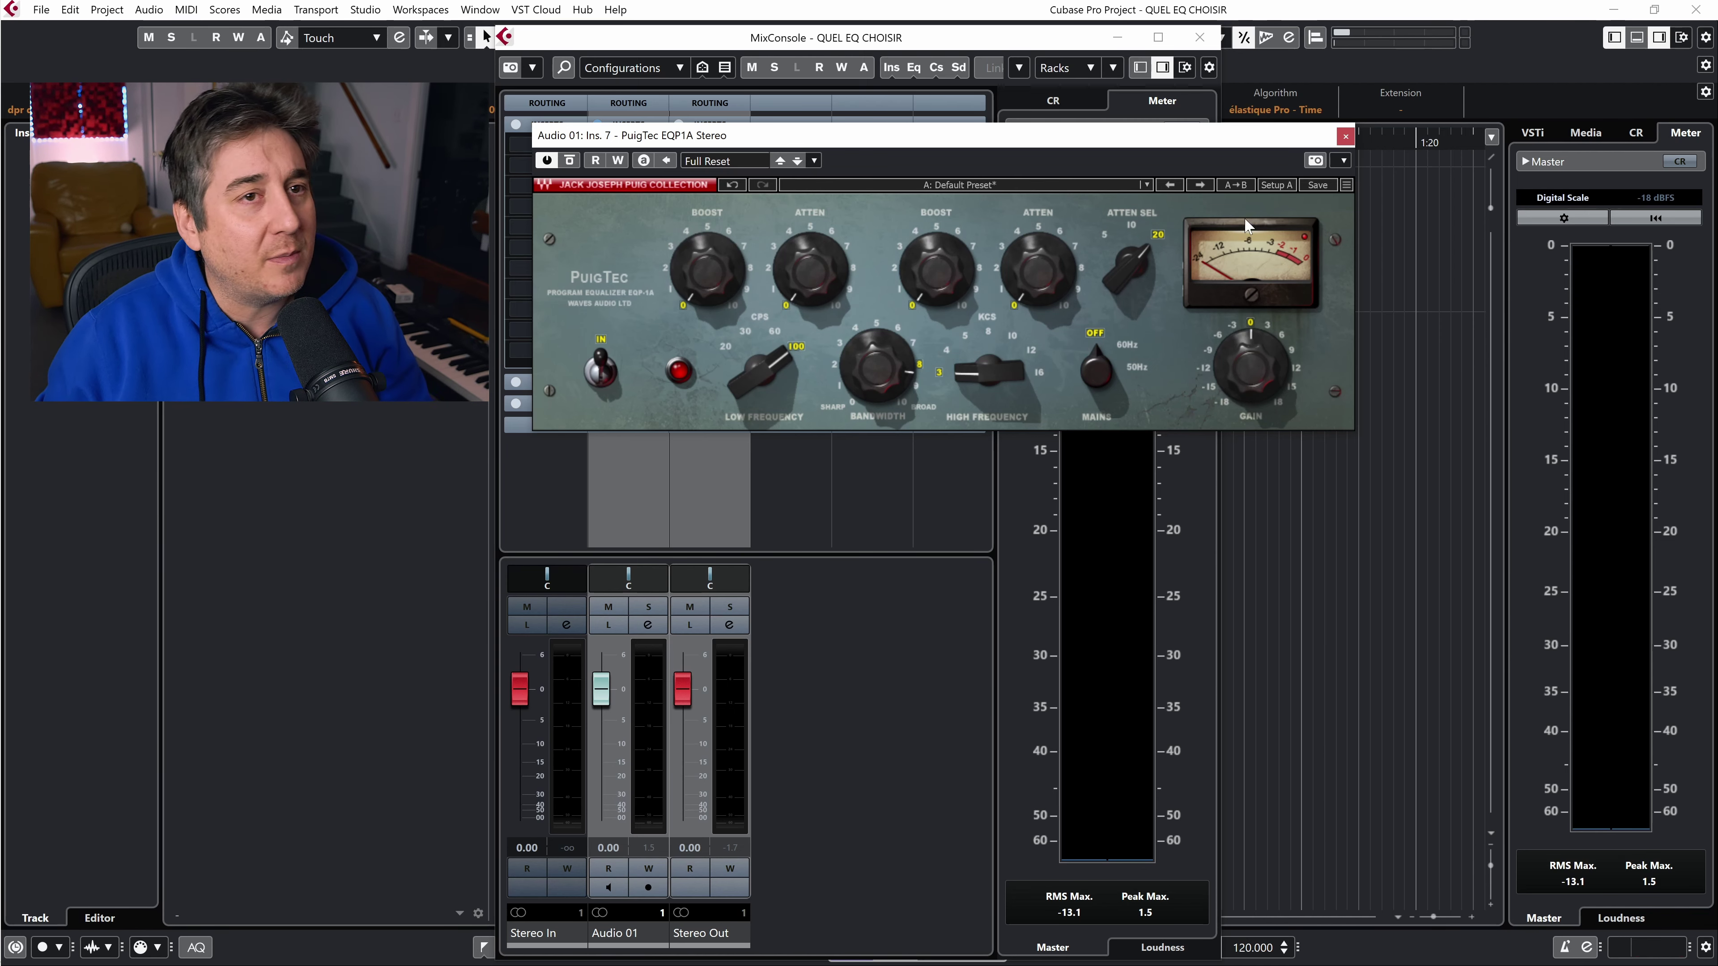
left_click(1344, 139)
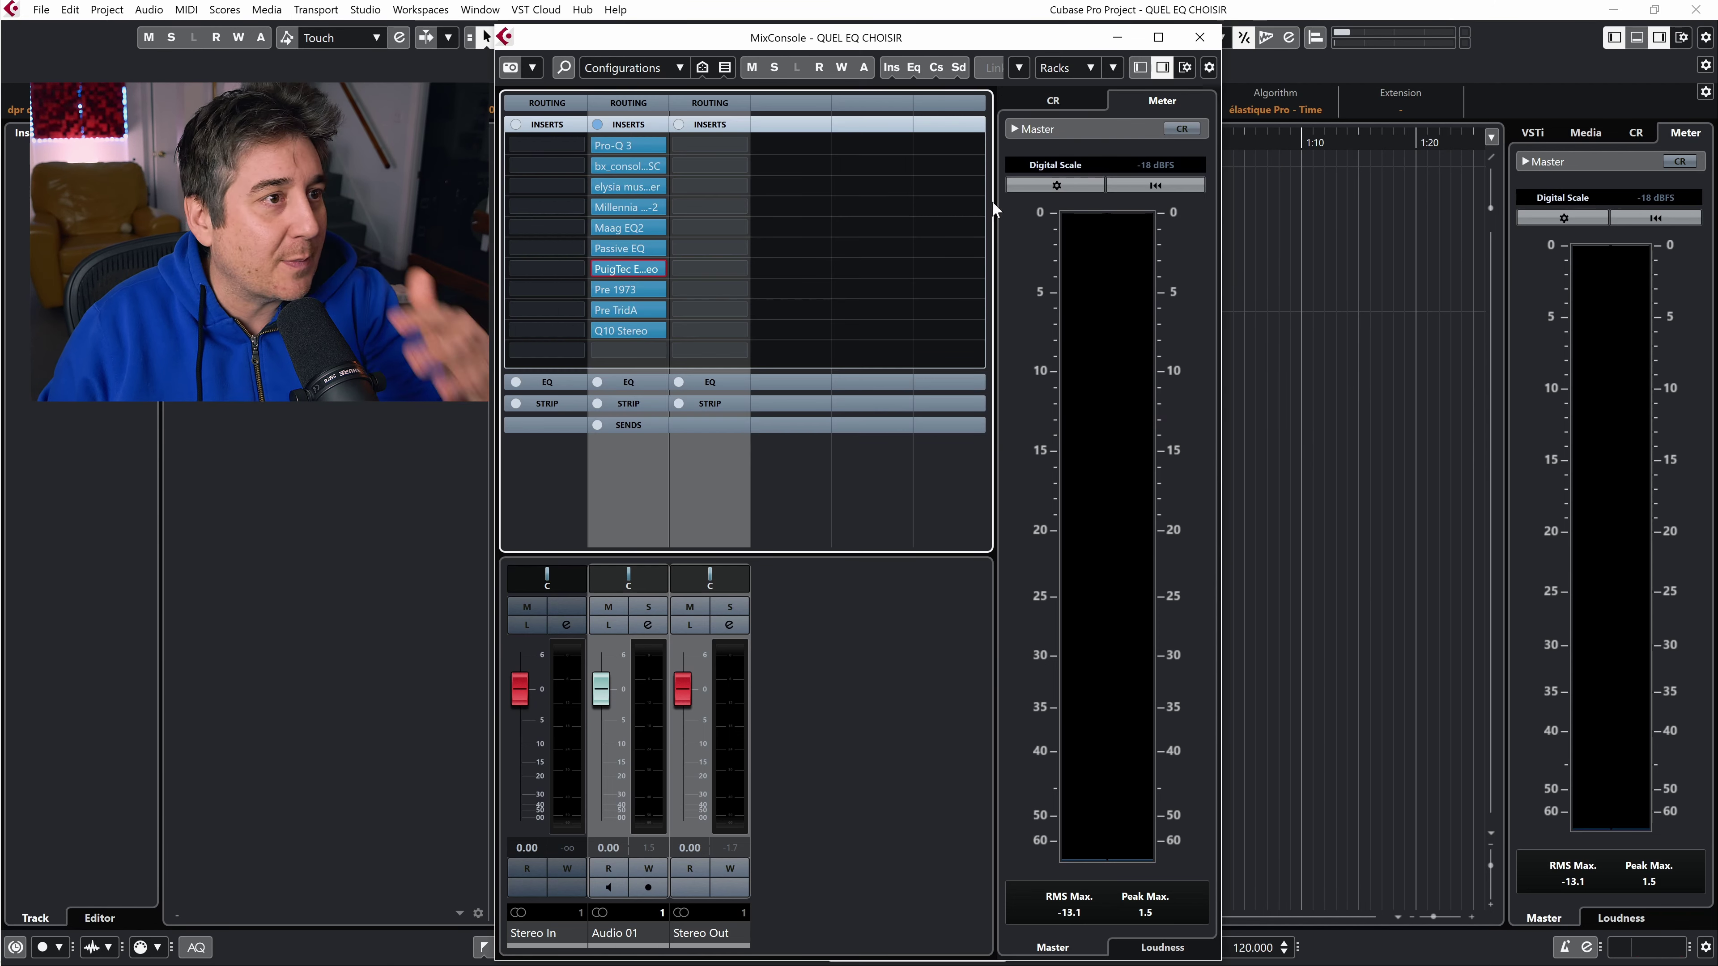
Step: Open the Pre 1973 and Pre TridA inserts and arrange them beside each other with Pre 1973 in front
left_click(638, 291)
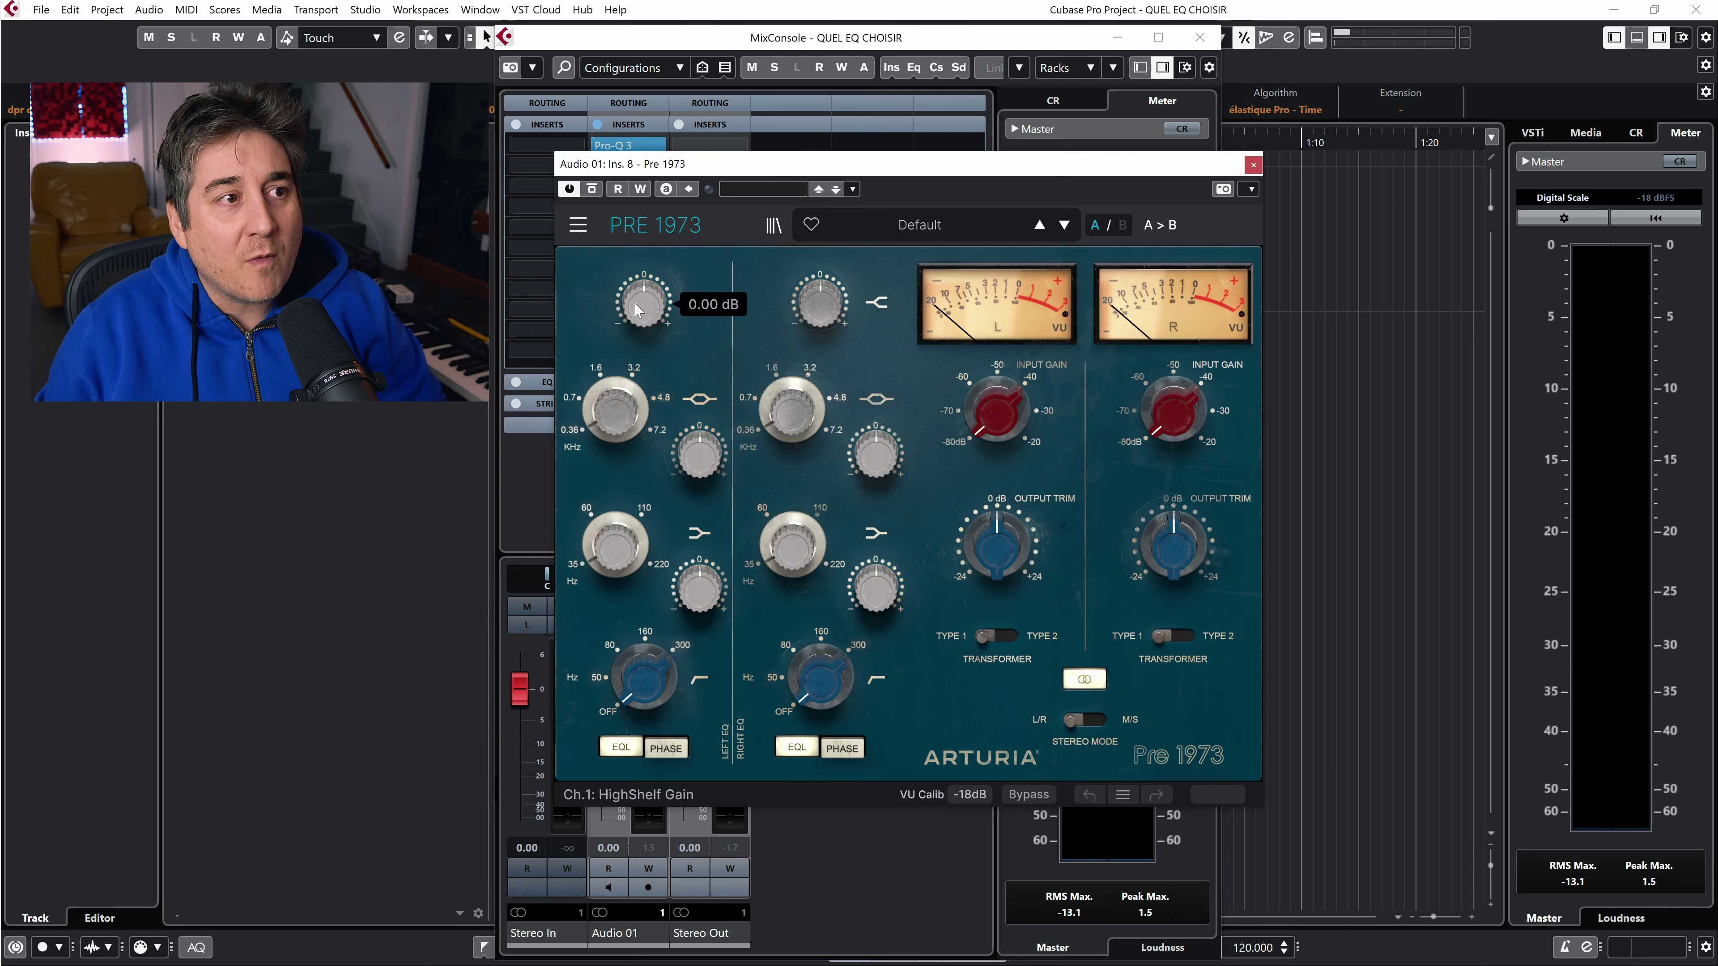
left_click_drag(720, 166, 965, 110)
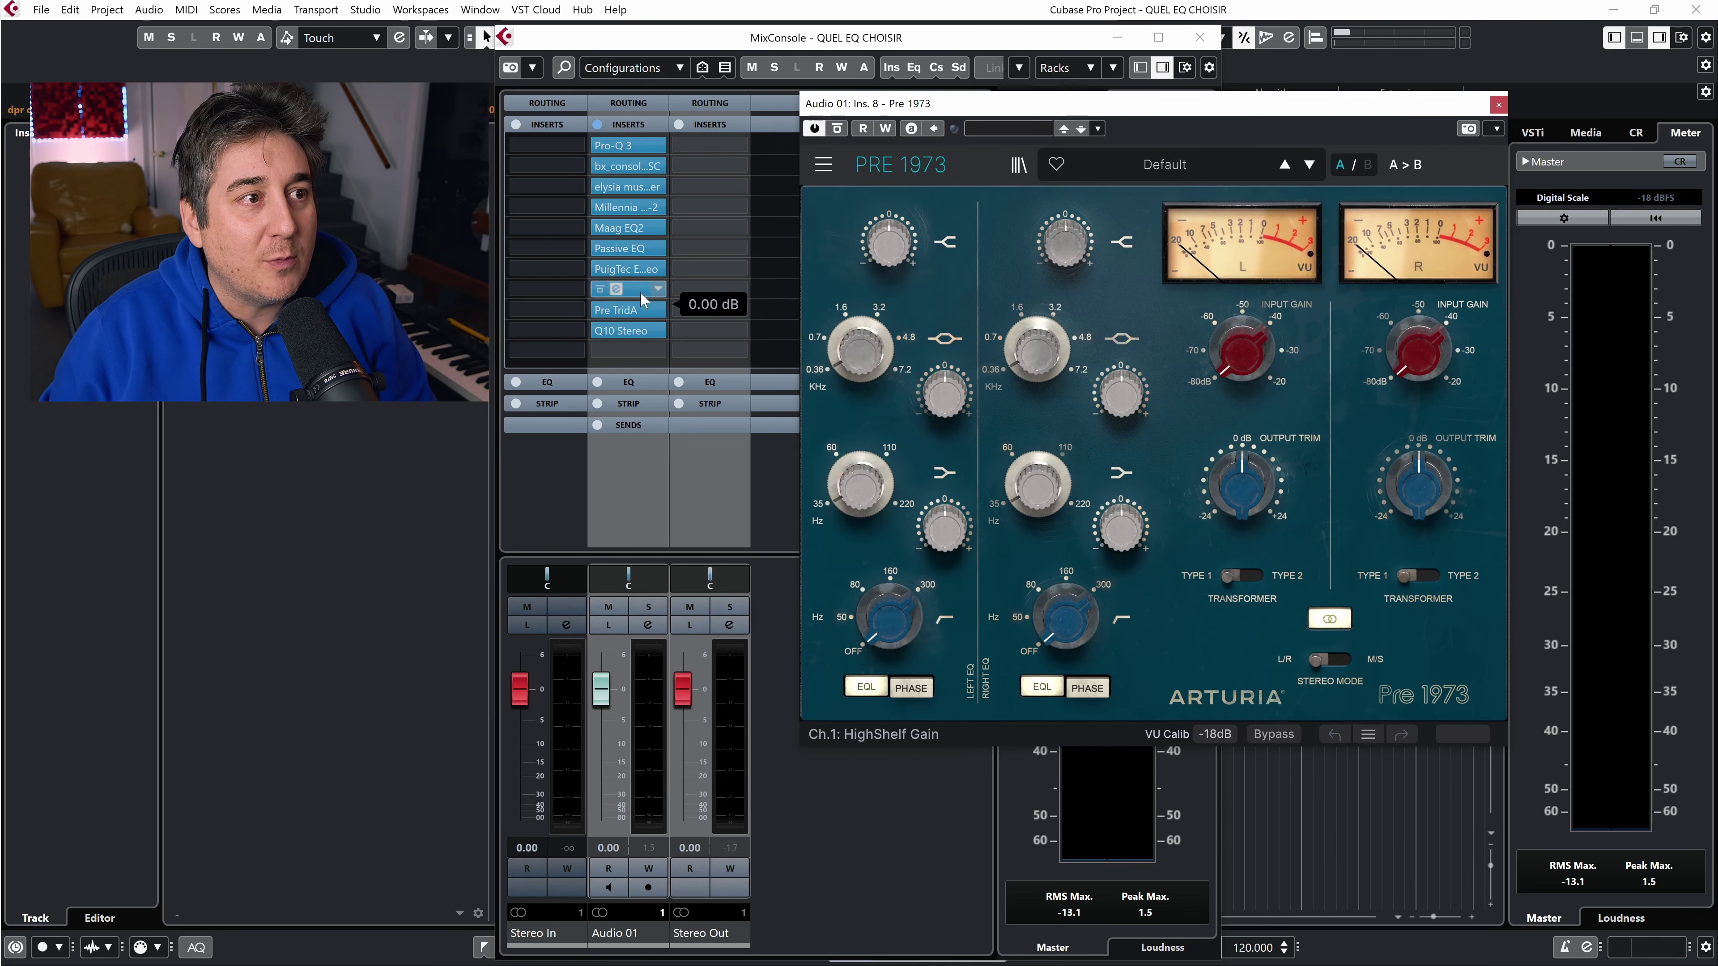
left_click(628, 309)
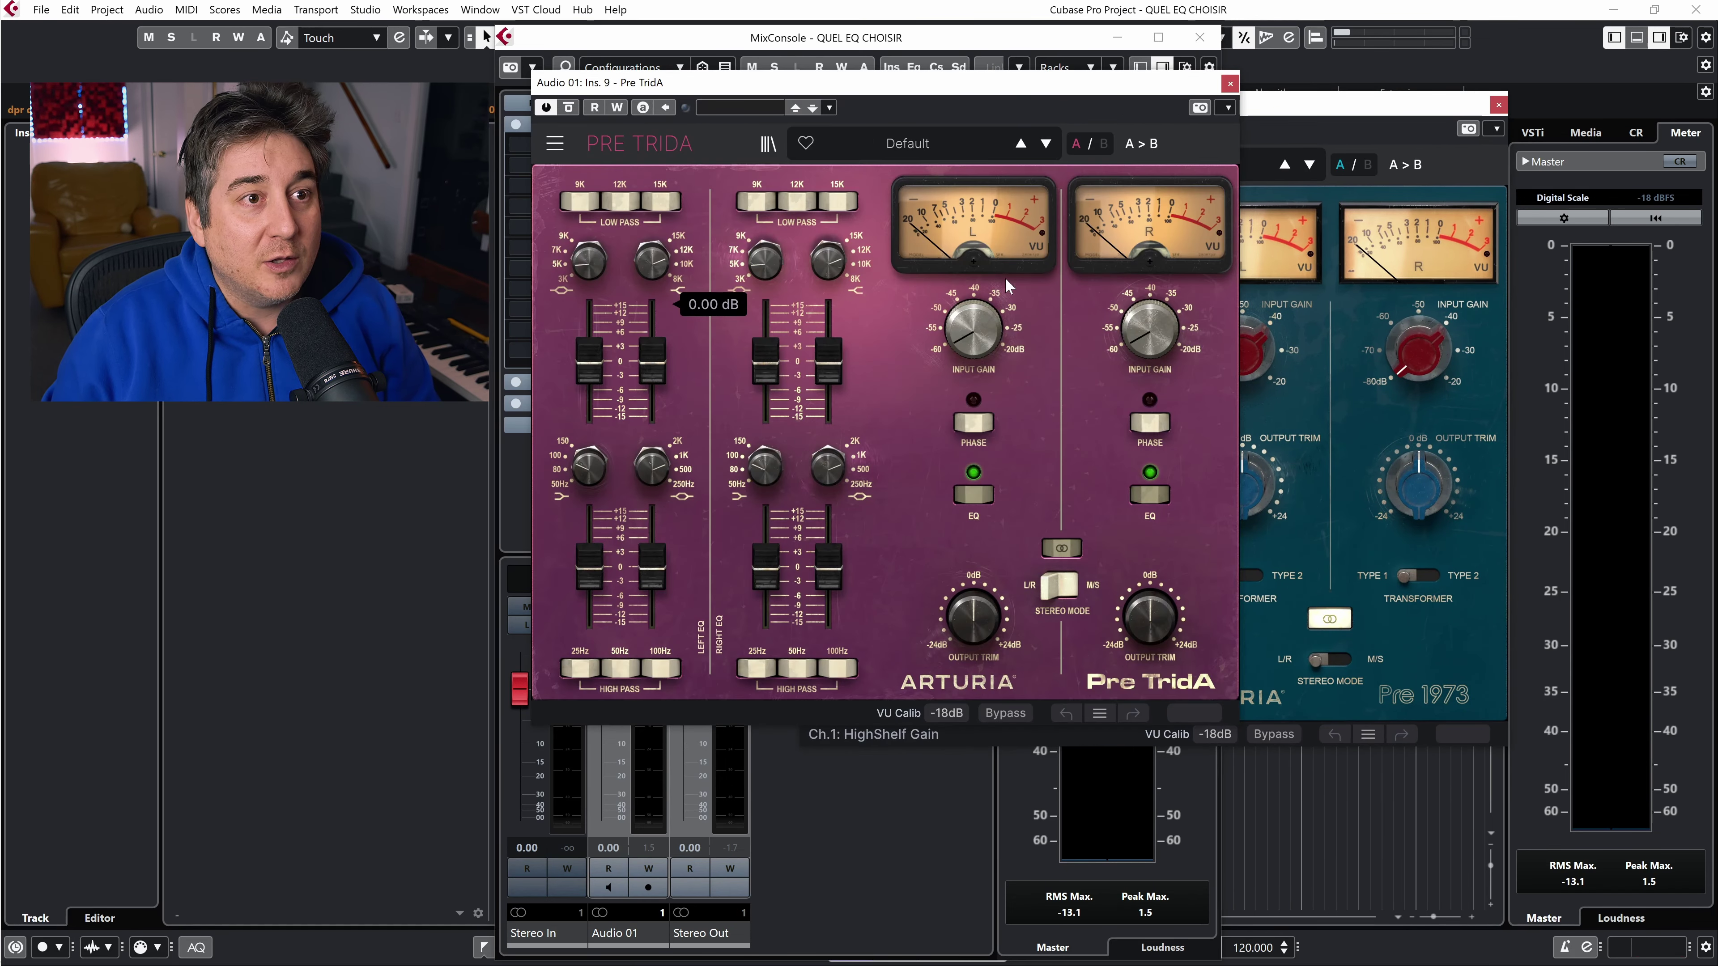
left_click(1377, 137)
left_click_drag(1286, 106, 1352, 84)
left_click_drag(798, 82, 658, 65)
left_click(1243, 143)
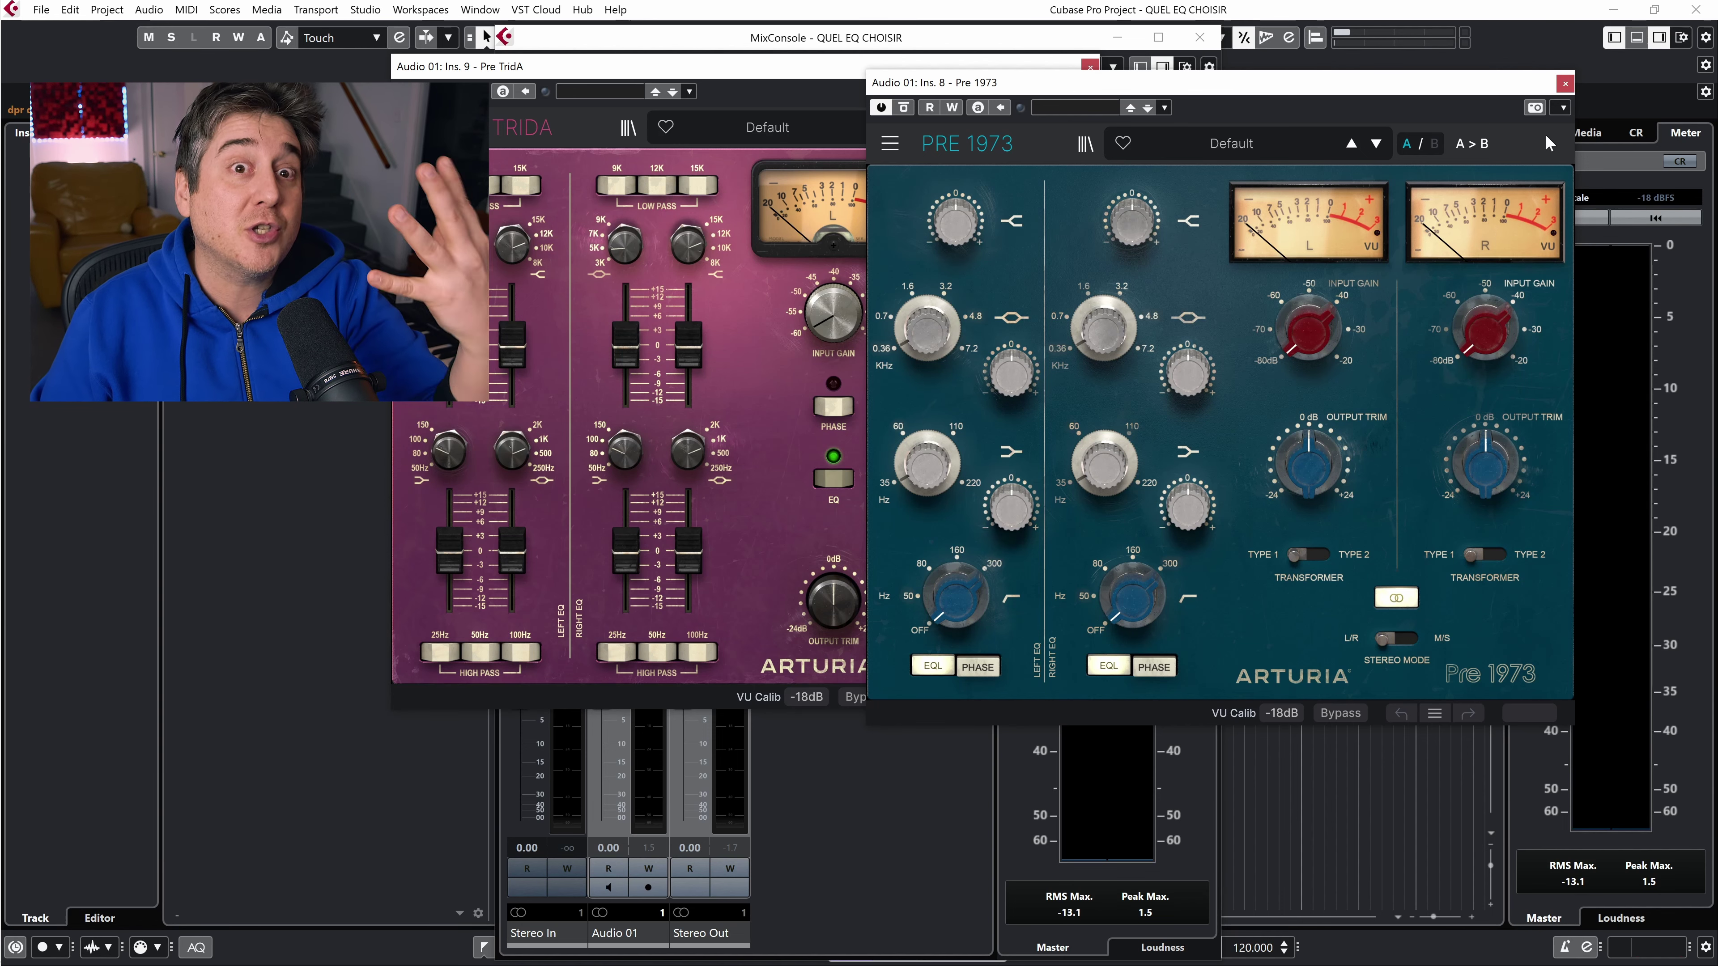
Step: Close Pre 1973 and place the Pre TridA window so the insert names stay uncovered
left_click(1564, 83)
left_click_drag(932, 71, 1250, 93)
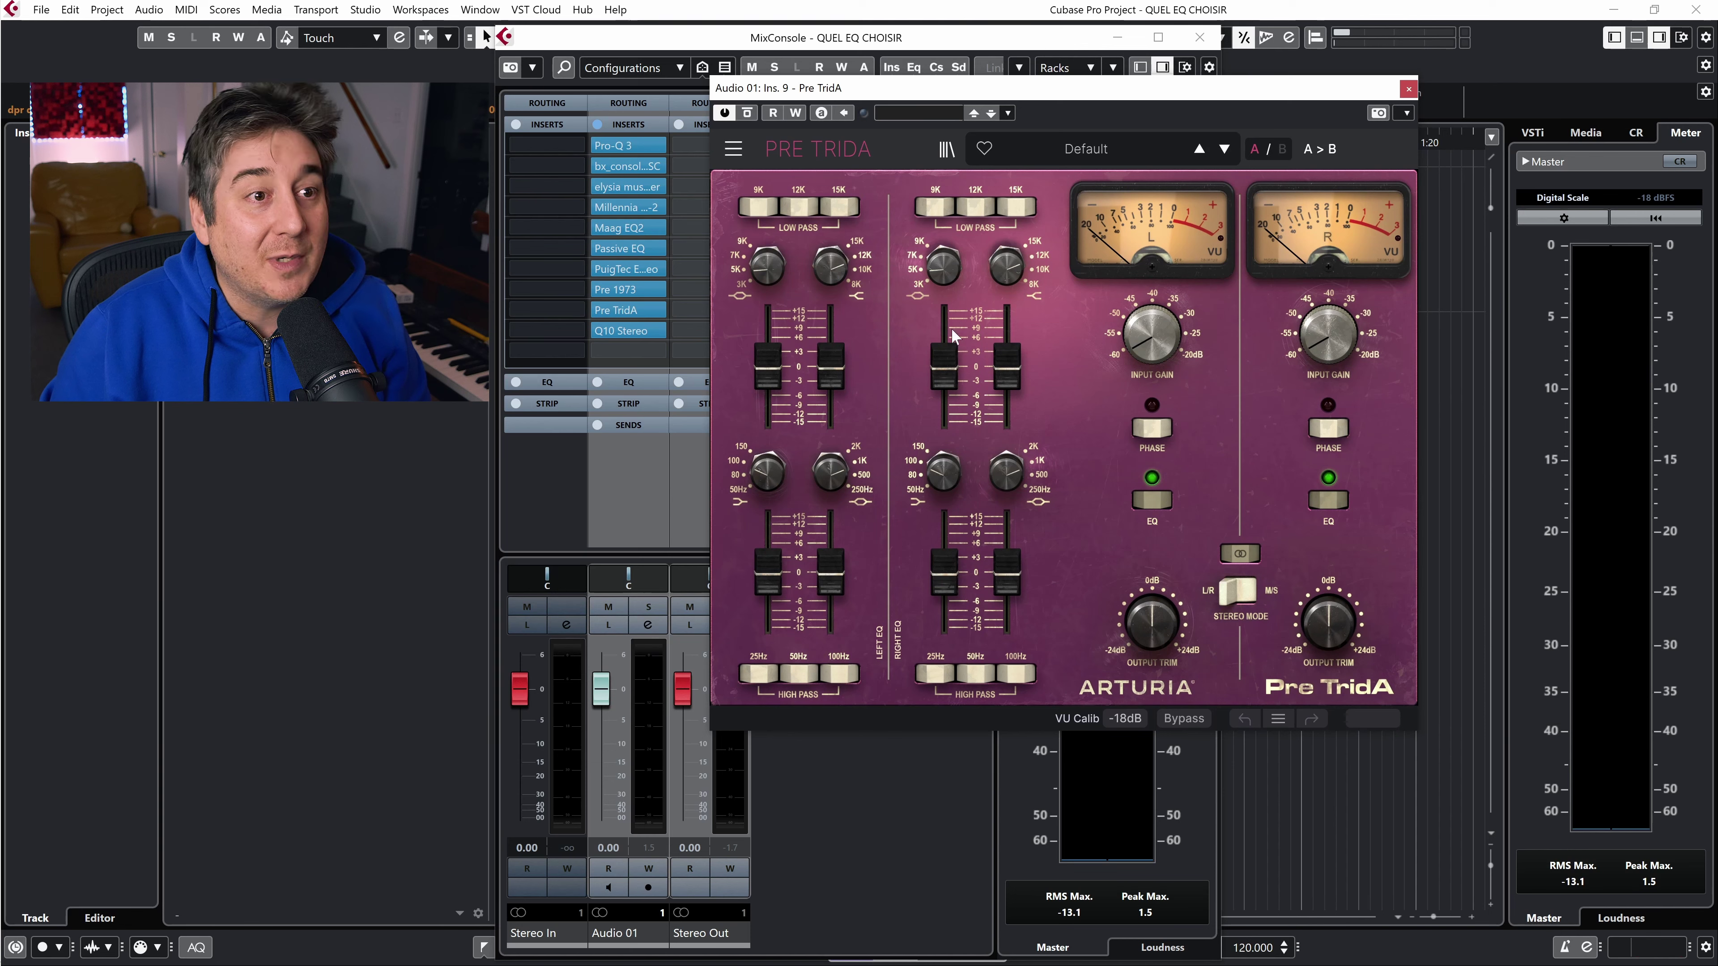
mouse_move(1012, 457)
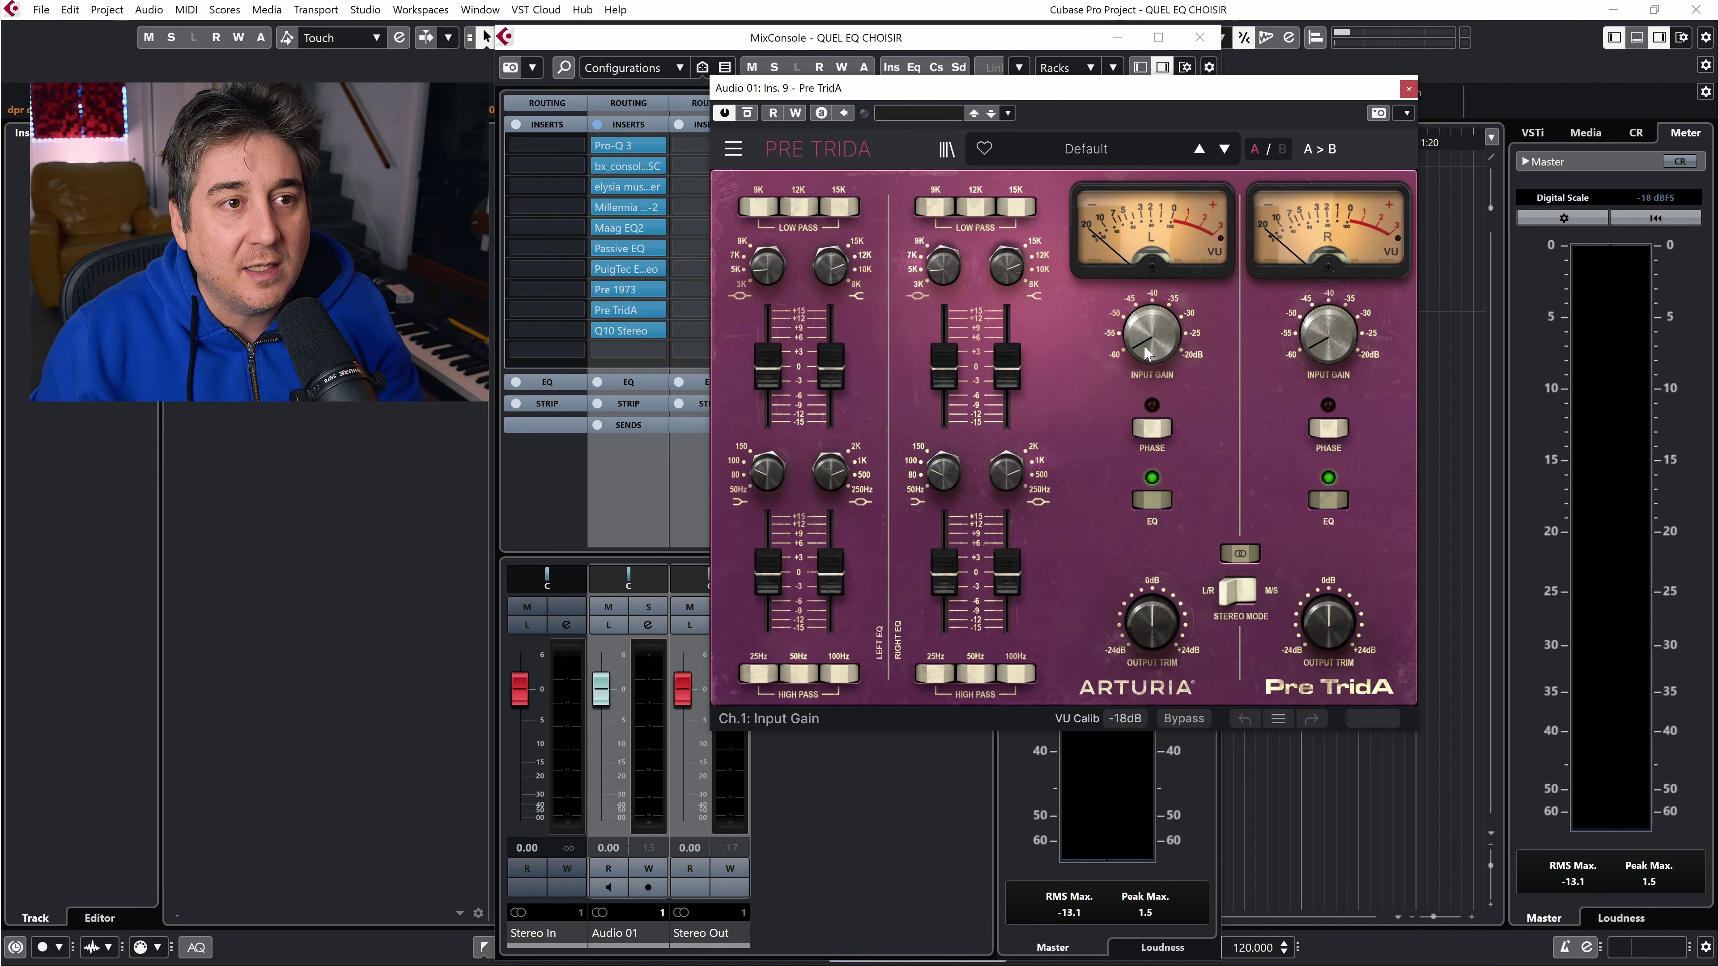
Step: Try Pre TridA's channel 1 Input Gain at higher settings and return it to its minimum of -60 dB
mouse_move(1147, 351)
left_click_drag(1148, 351, 1147, 326)
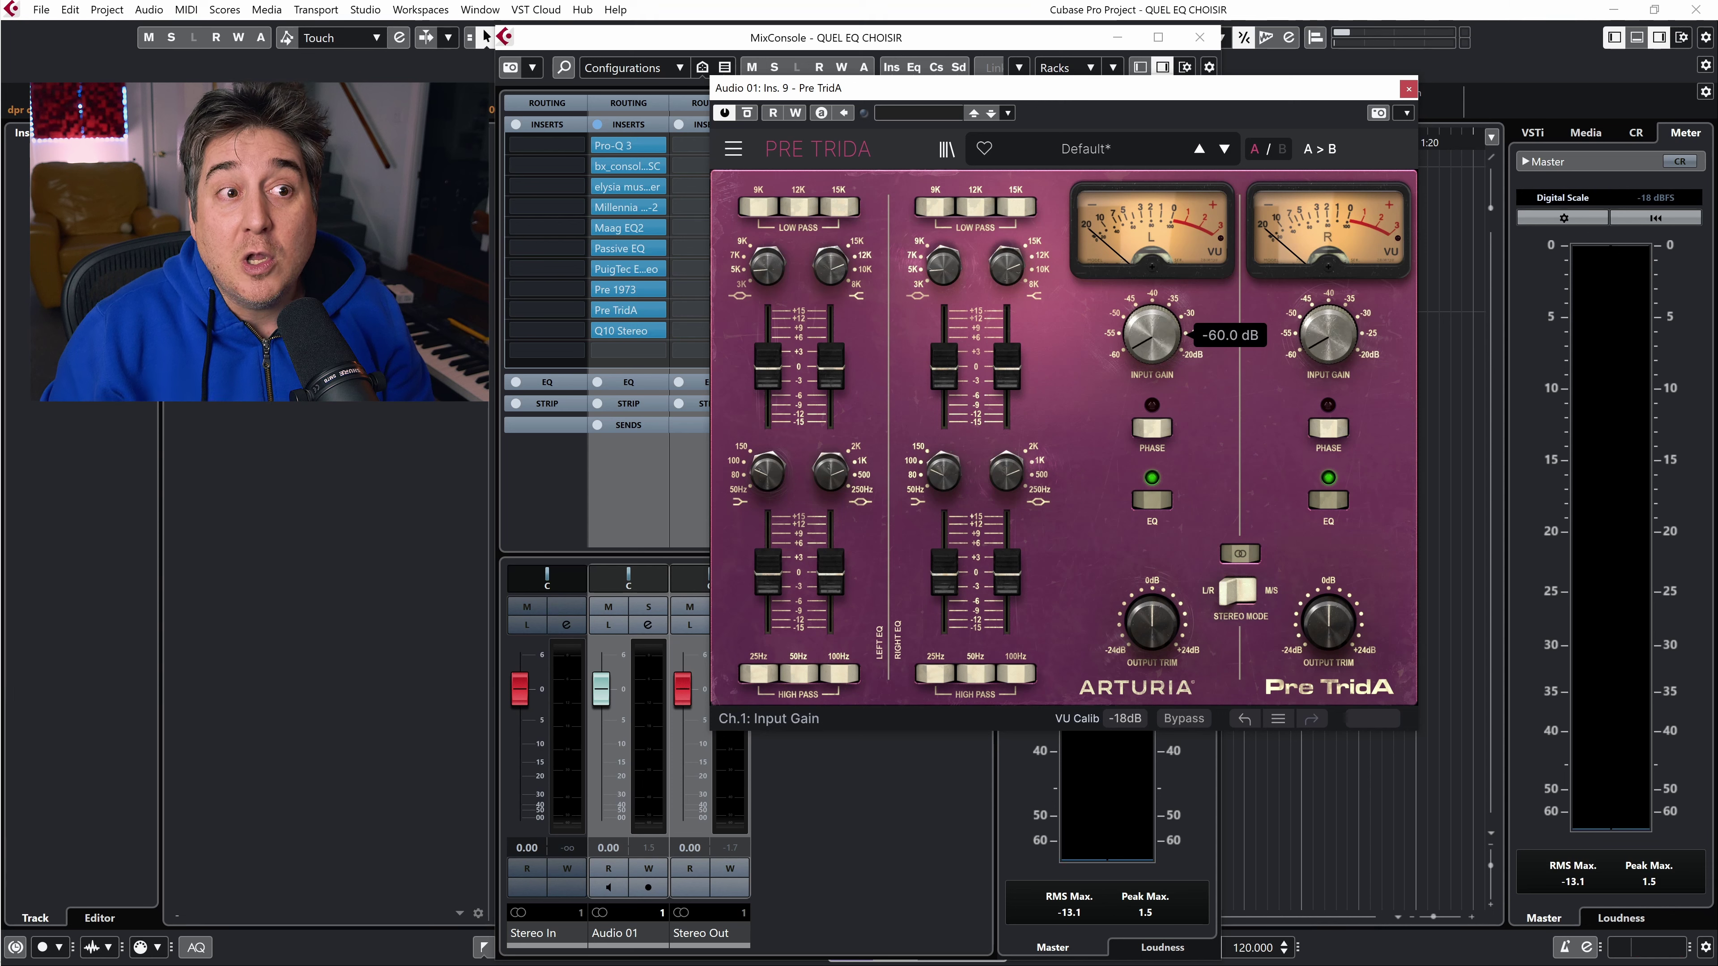
mouse_move(1148, 351)
left_mouse_down()
mouse_move(1152, 312)
mouse_move(1152, 360)
left_mouse_up()
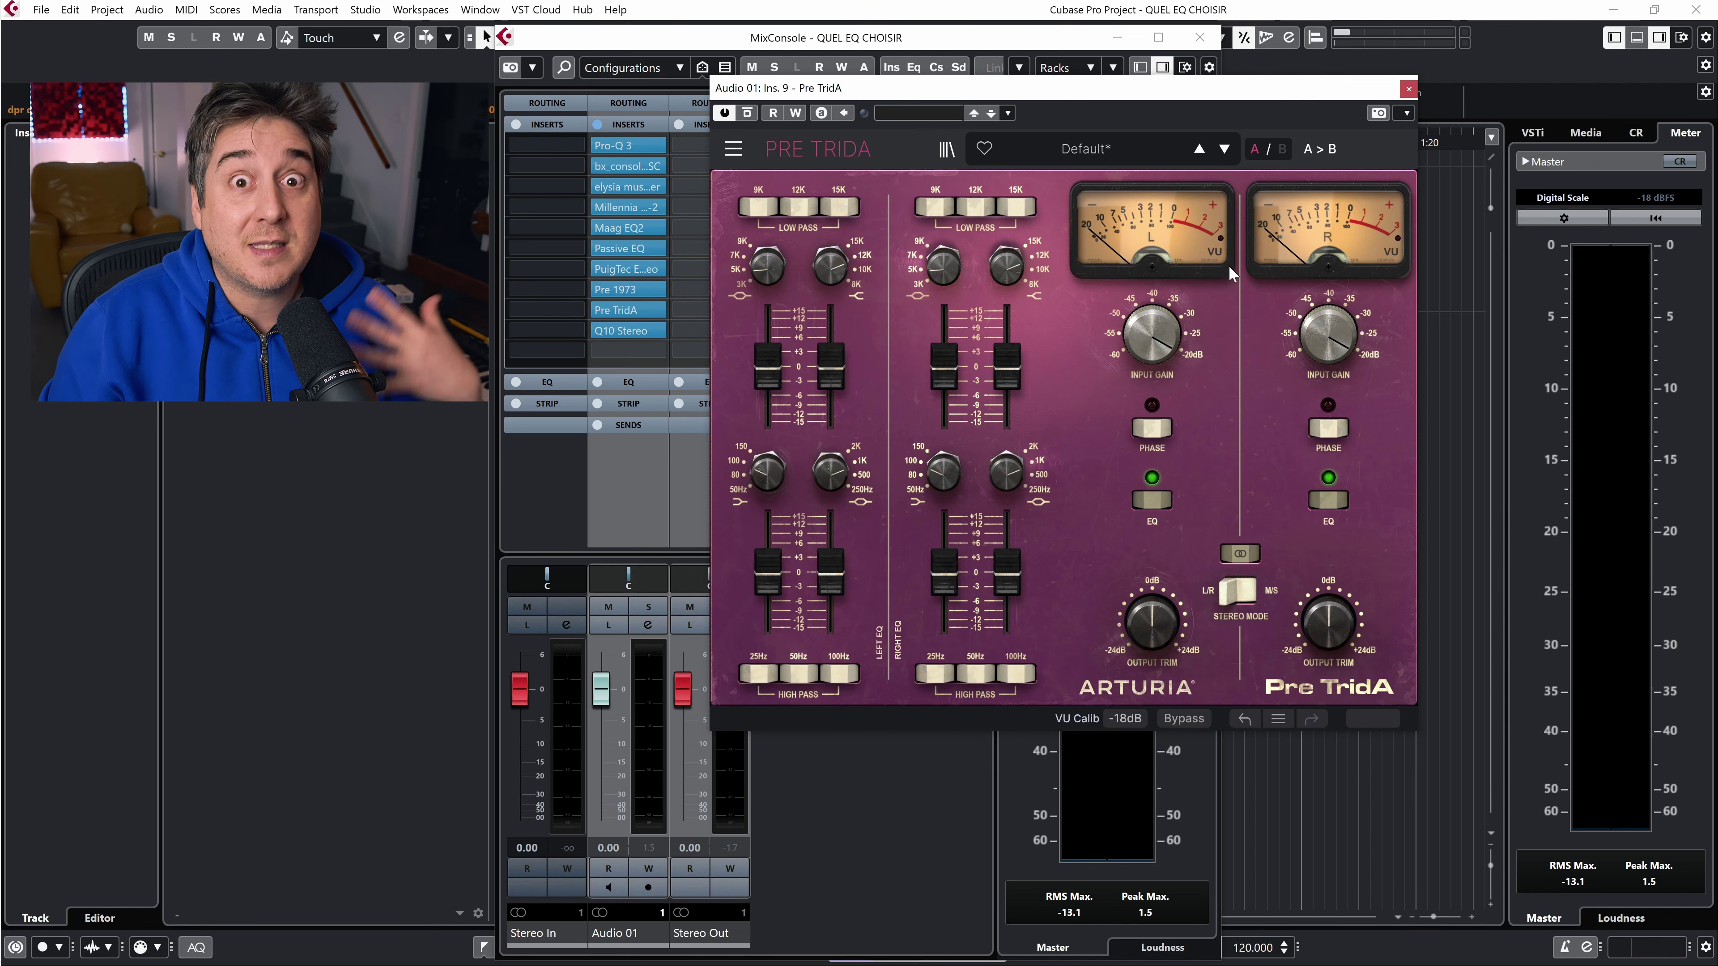
left_click_drag(1138, 344, 1139, 374)
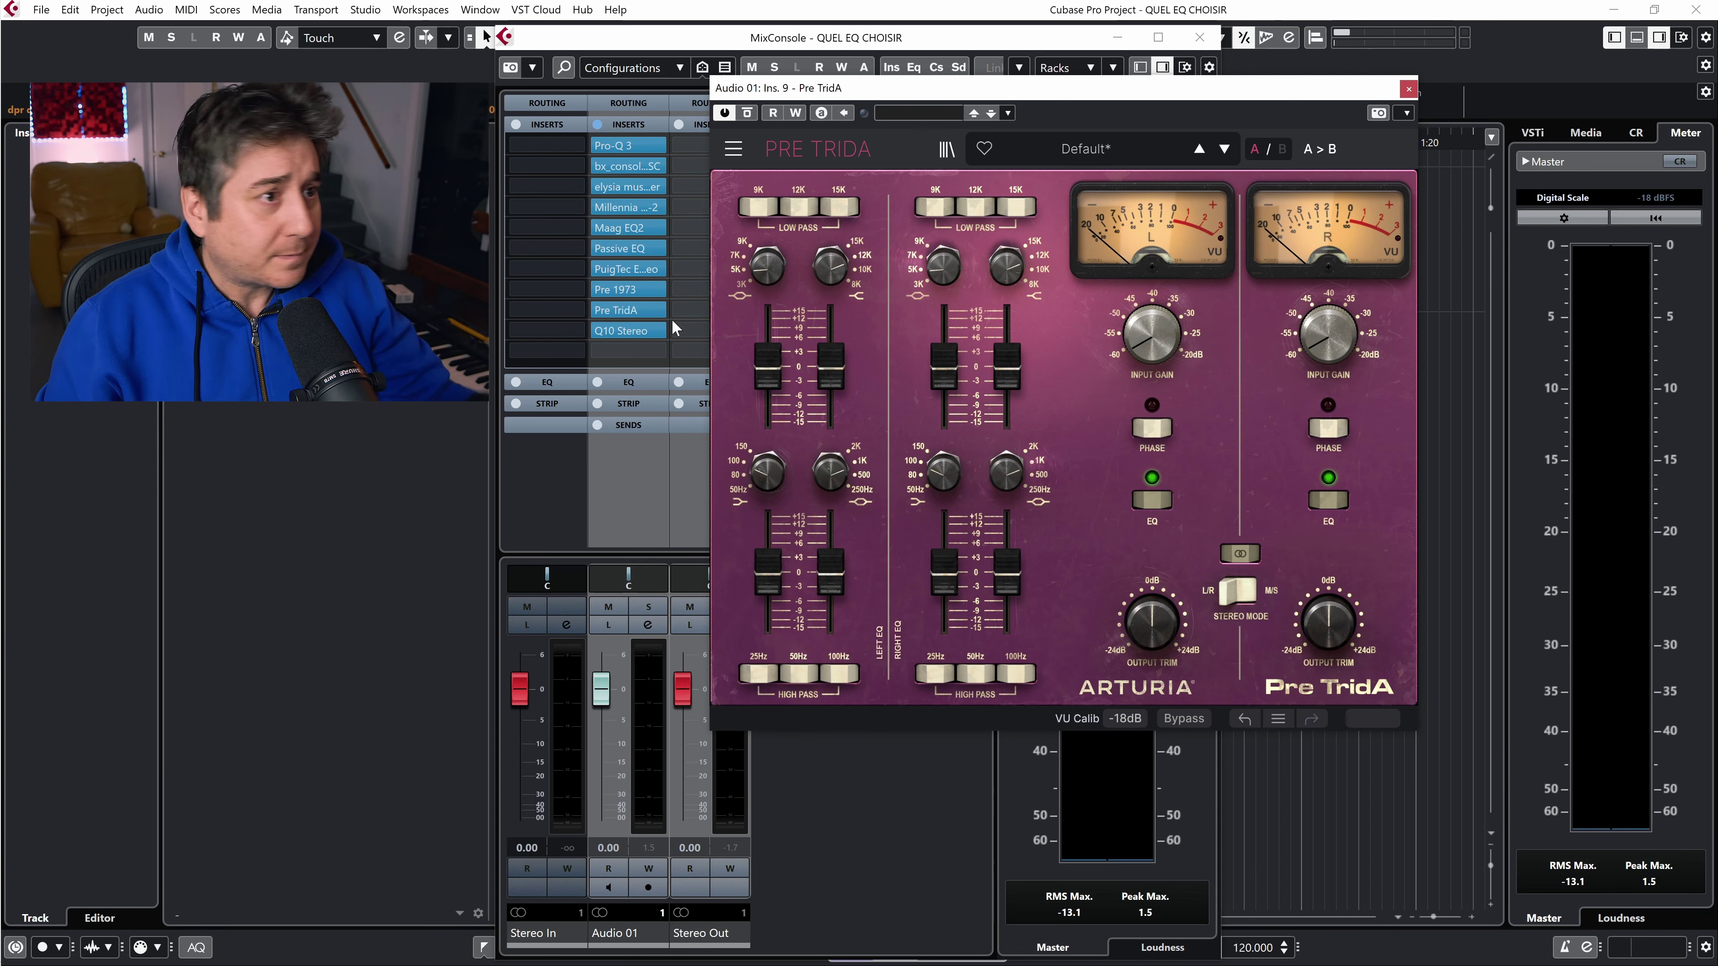
Step: Open the Q10 Stereo insert, close Pre TridA, and move the Q10 window clear of the insert names
left_click(626, 337)
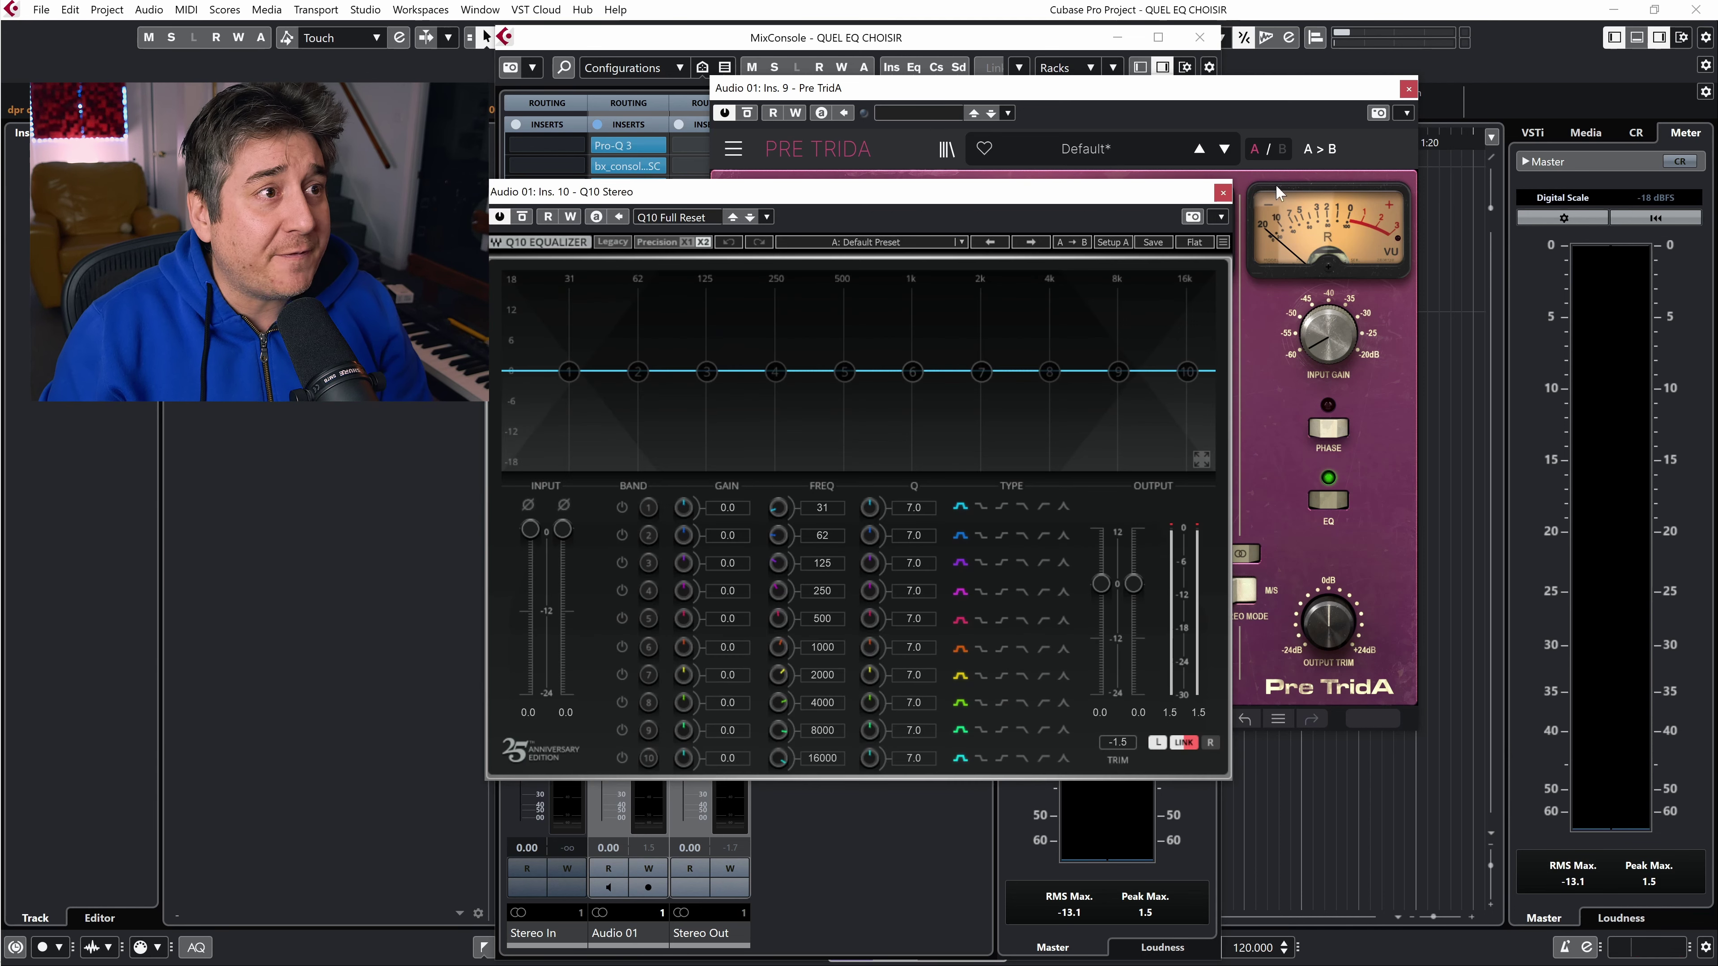
left_click(1409, 89)
left_click_drag(1037, 196, 1272, 99)
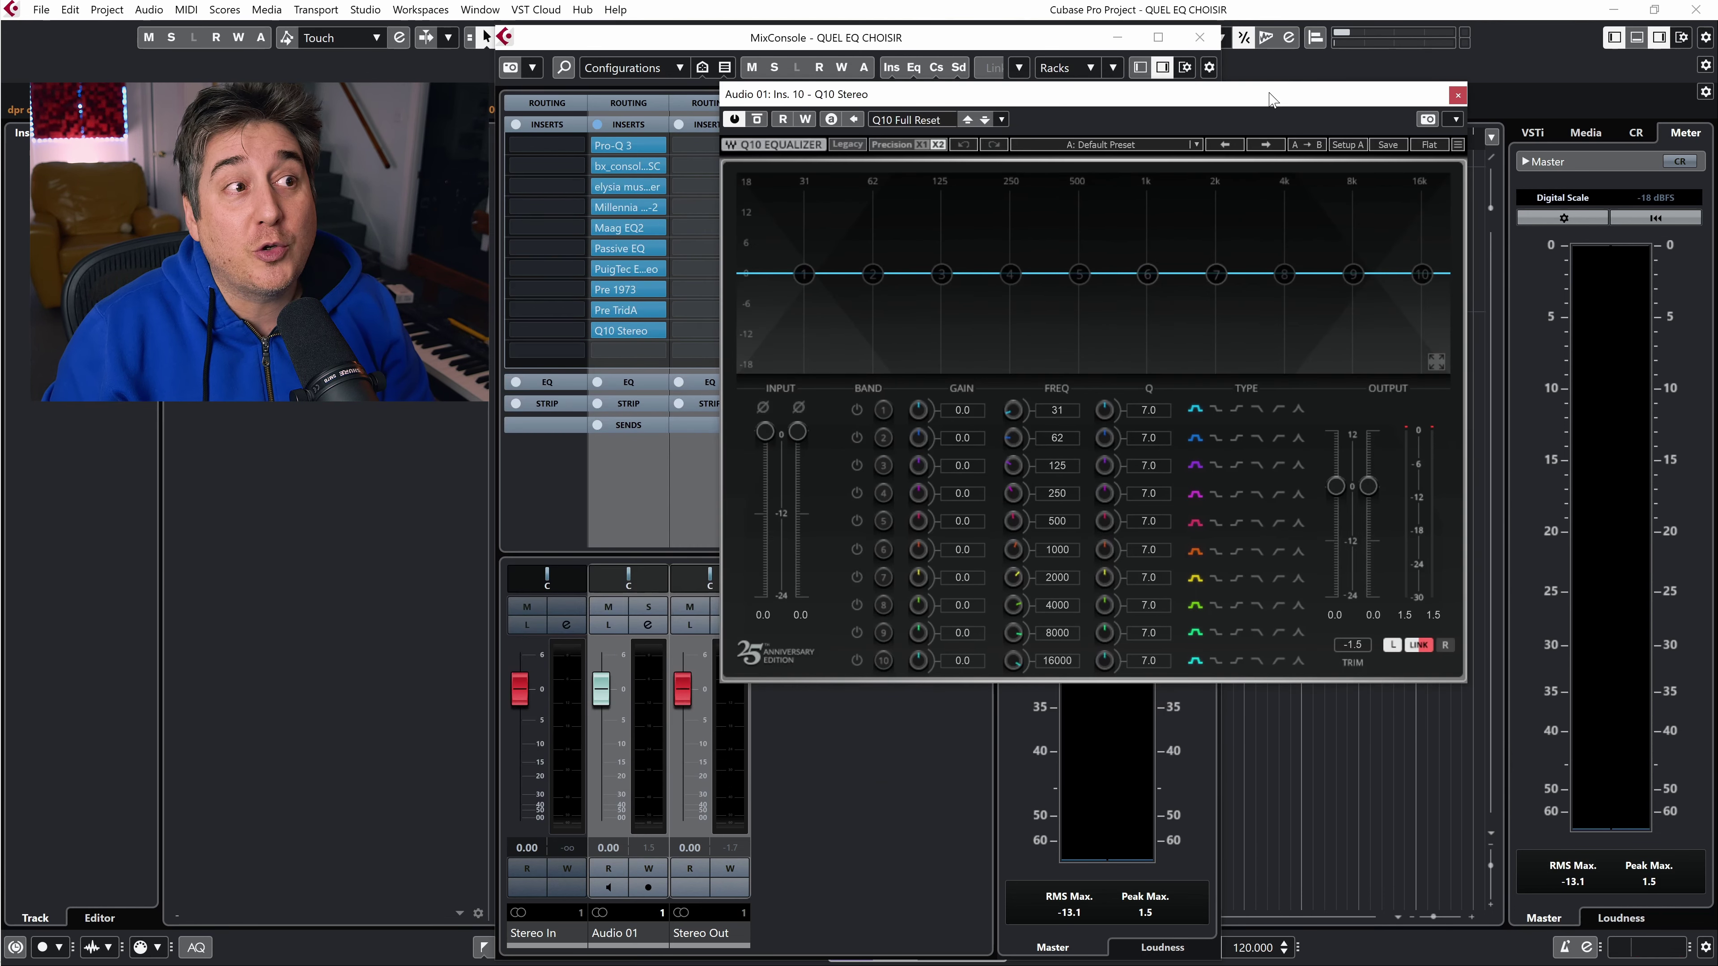
Step: Load REQ 6 Stereo from the EQ category into Audio 01's empty insert slot below Q10 Stereo
left_click(633, 350)
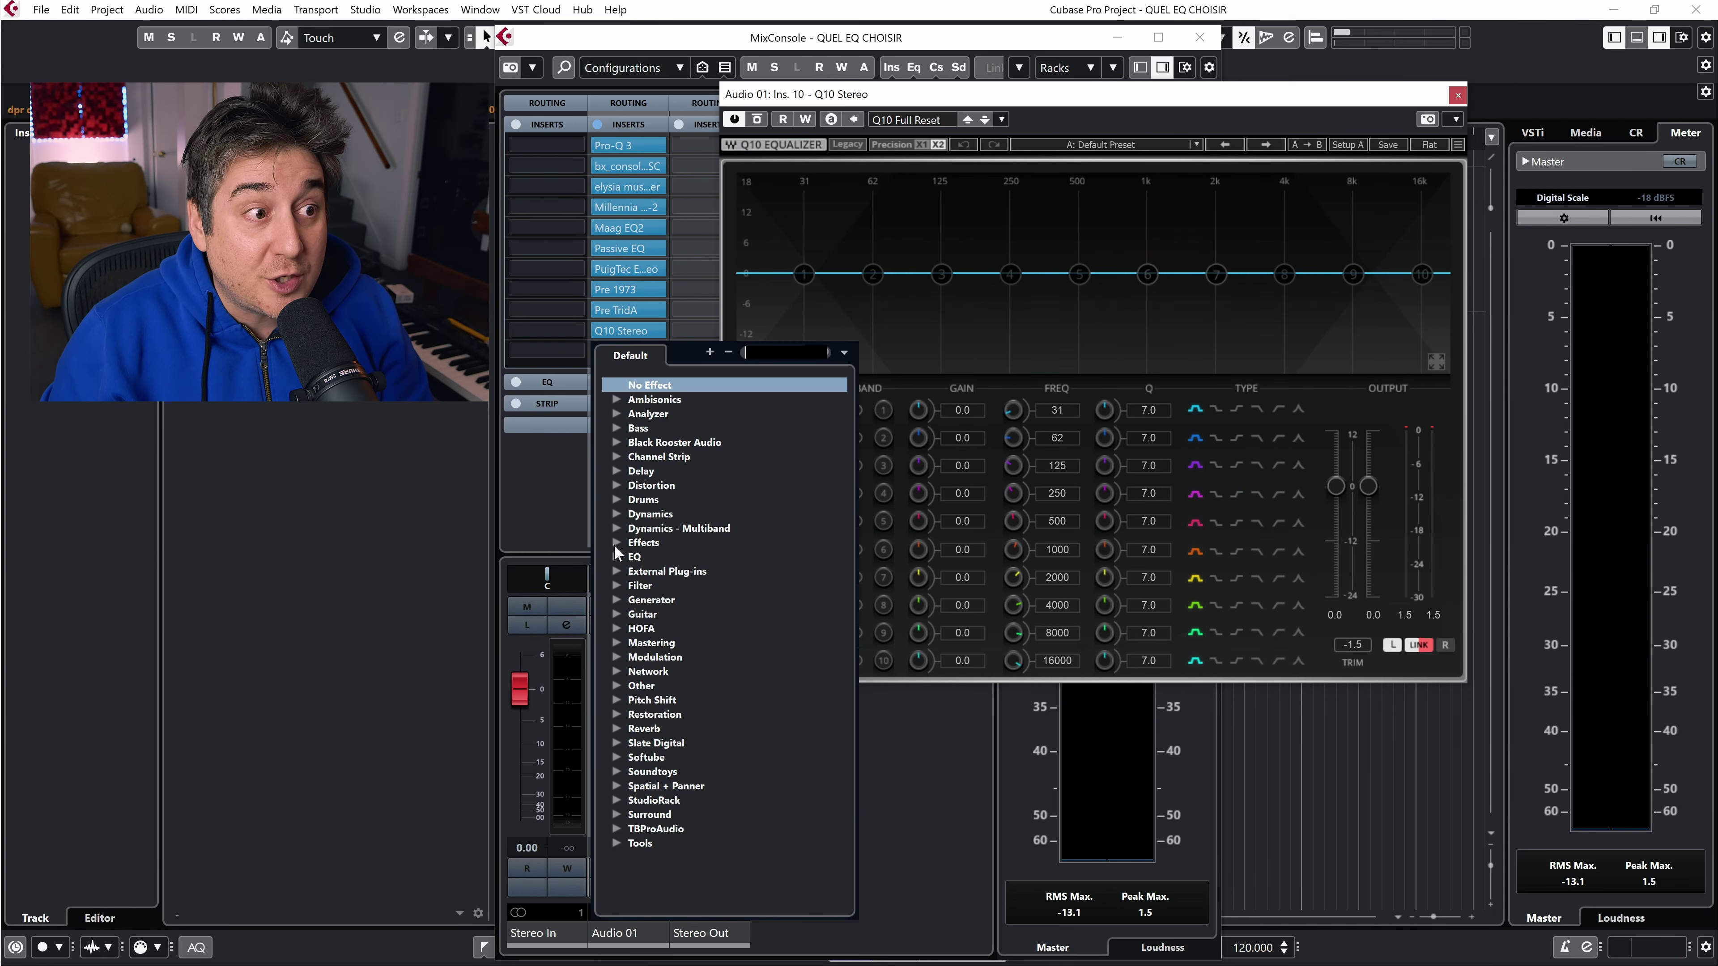
left_click(616, 557)
scroll(705, 699, "down", 7)
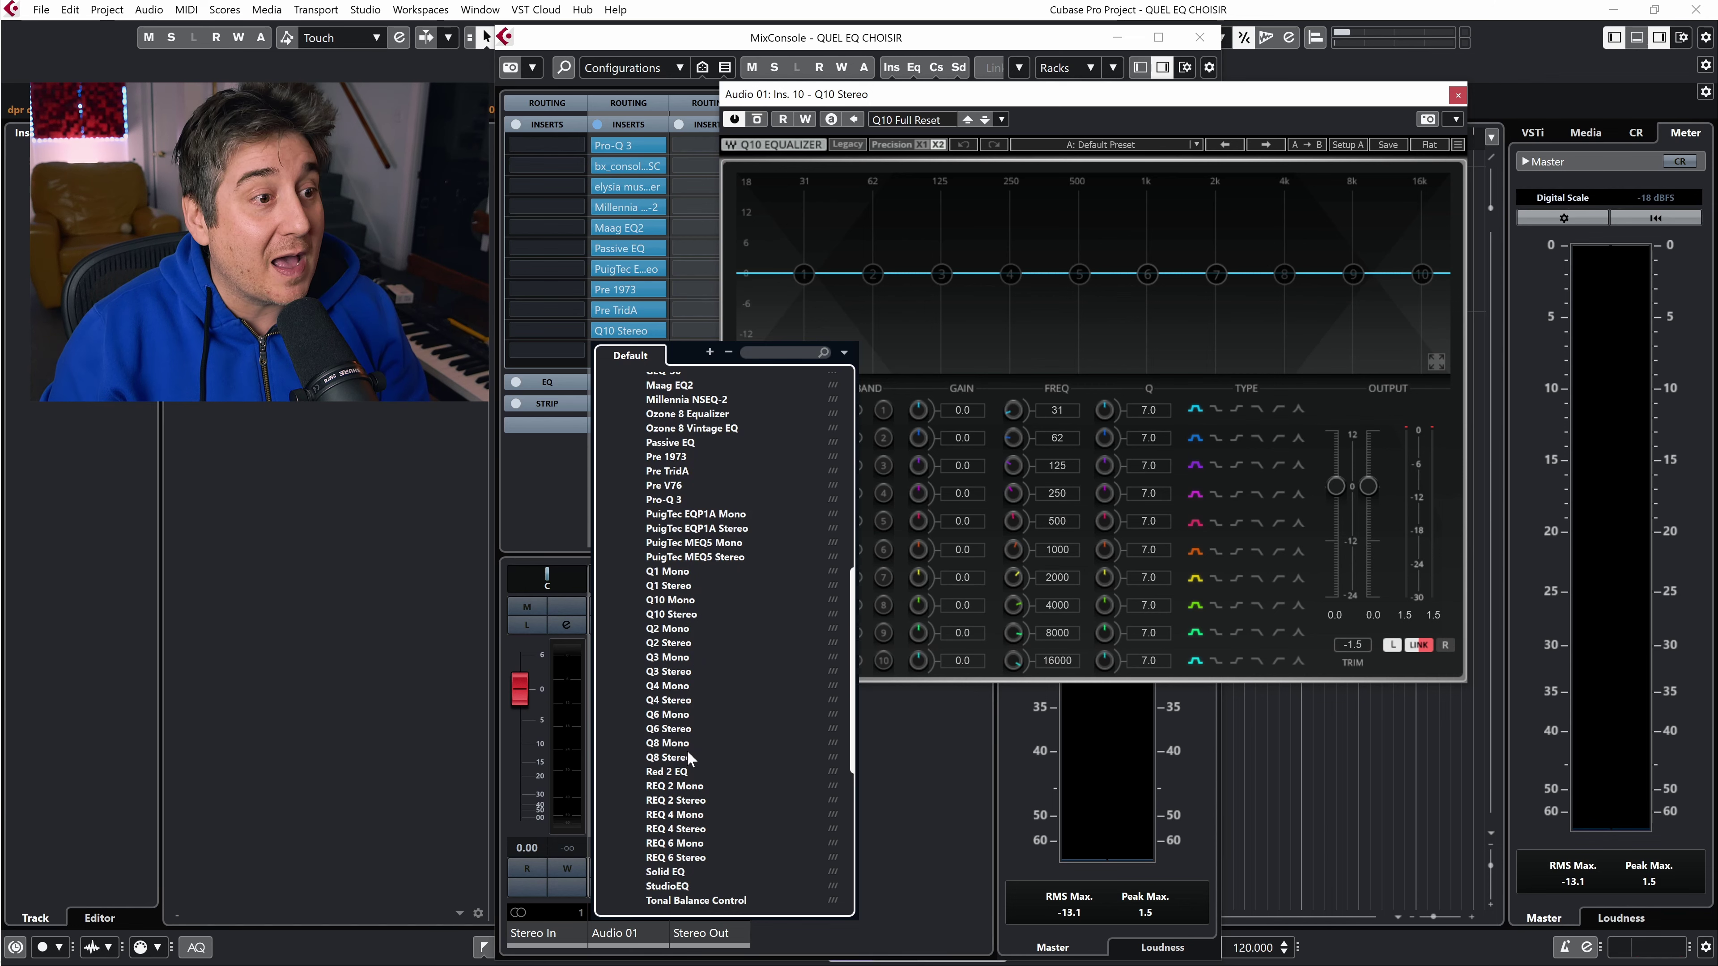
scroll(688, 758, "down", 3)
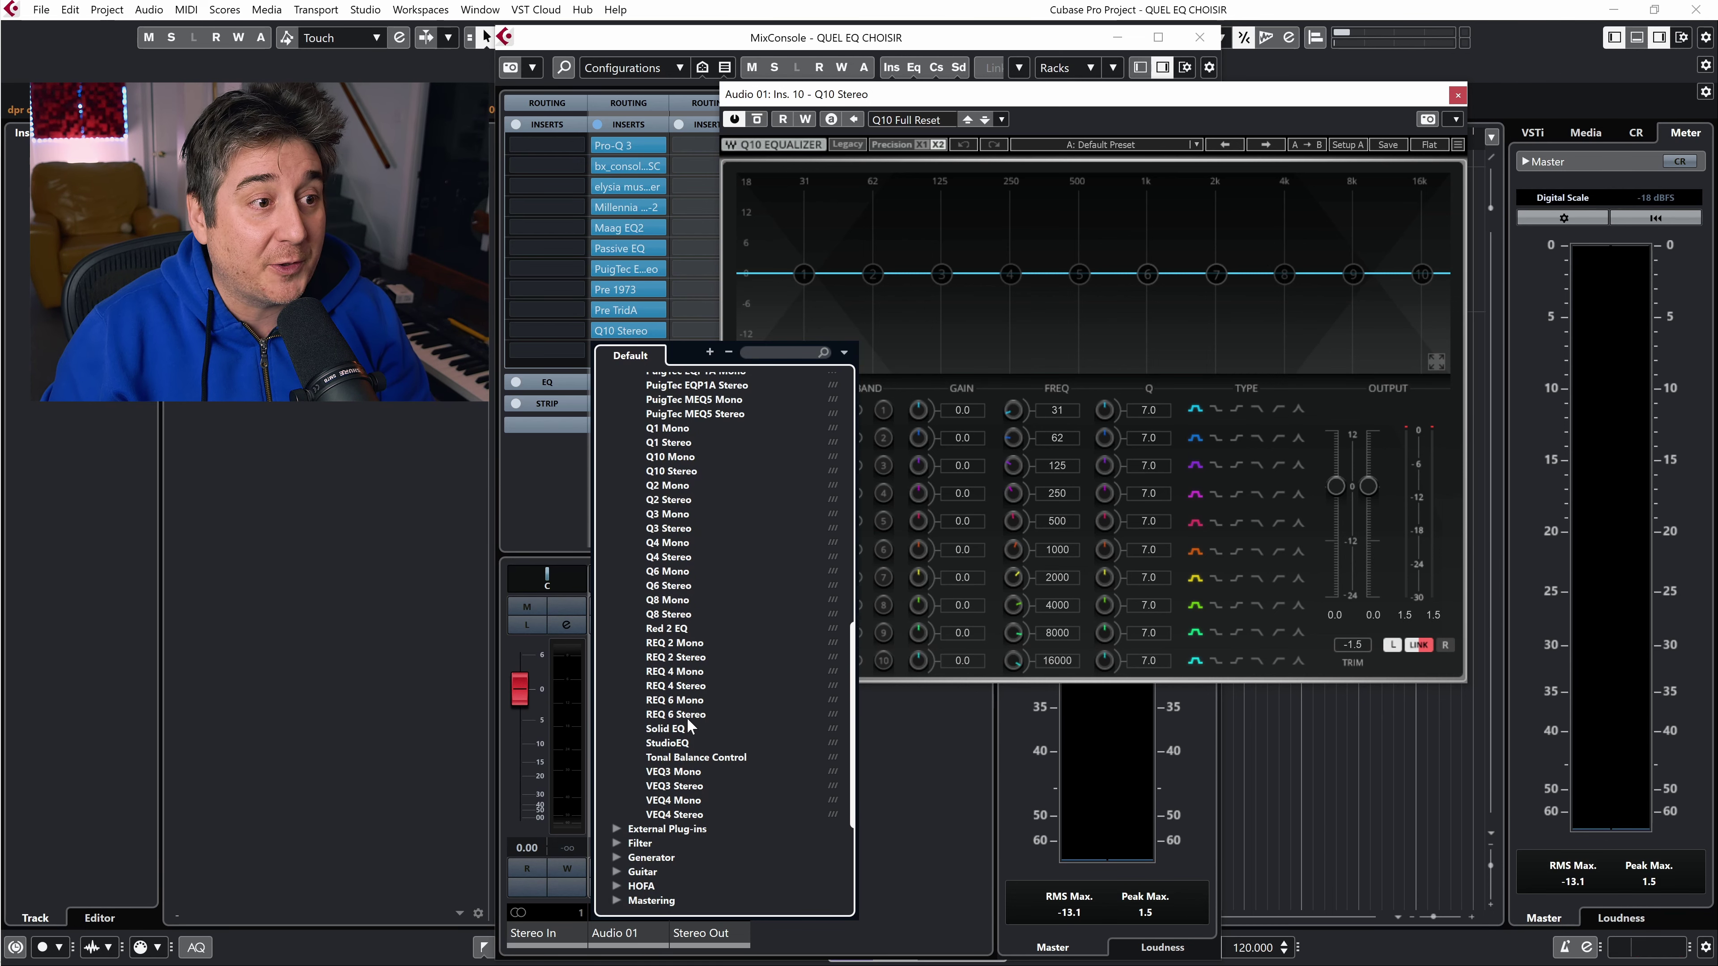
key("Escape")
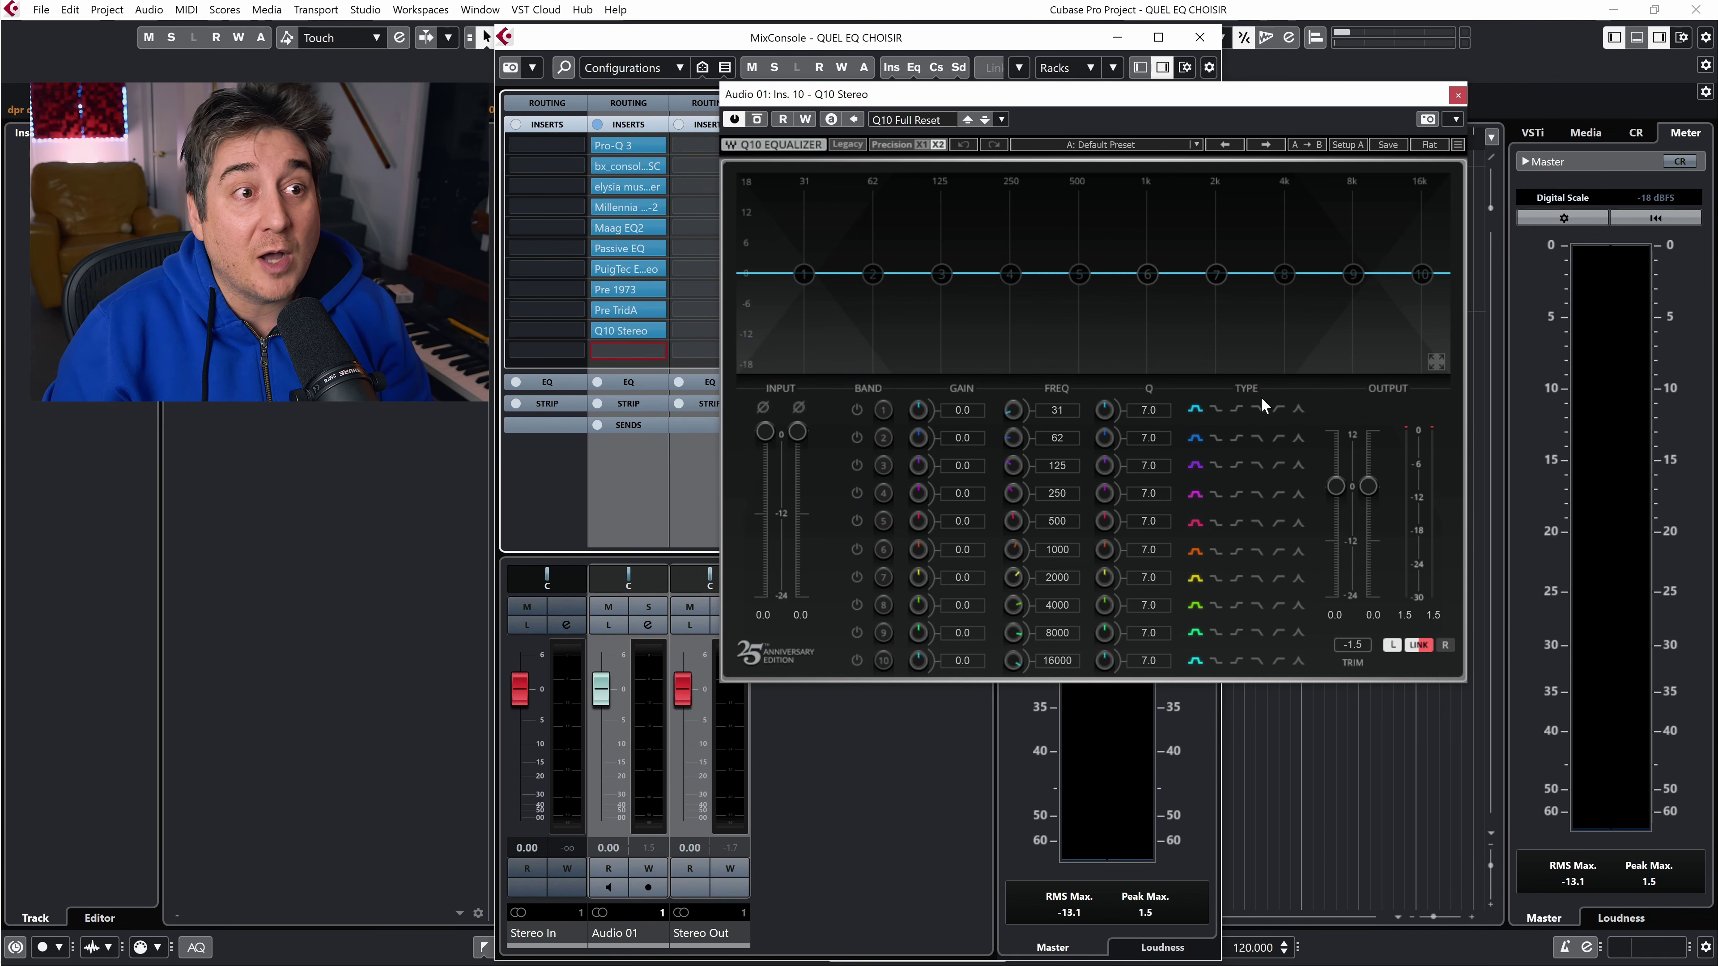
Step: Move the REQ 6 Stereo window over Q10 and shape a band 3 bell boost of about 5.4 dB at 1799 Hz
left_click_drag(966, 244, 1102, 88)
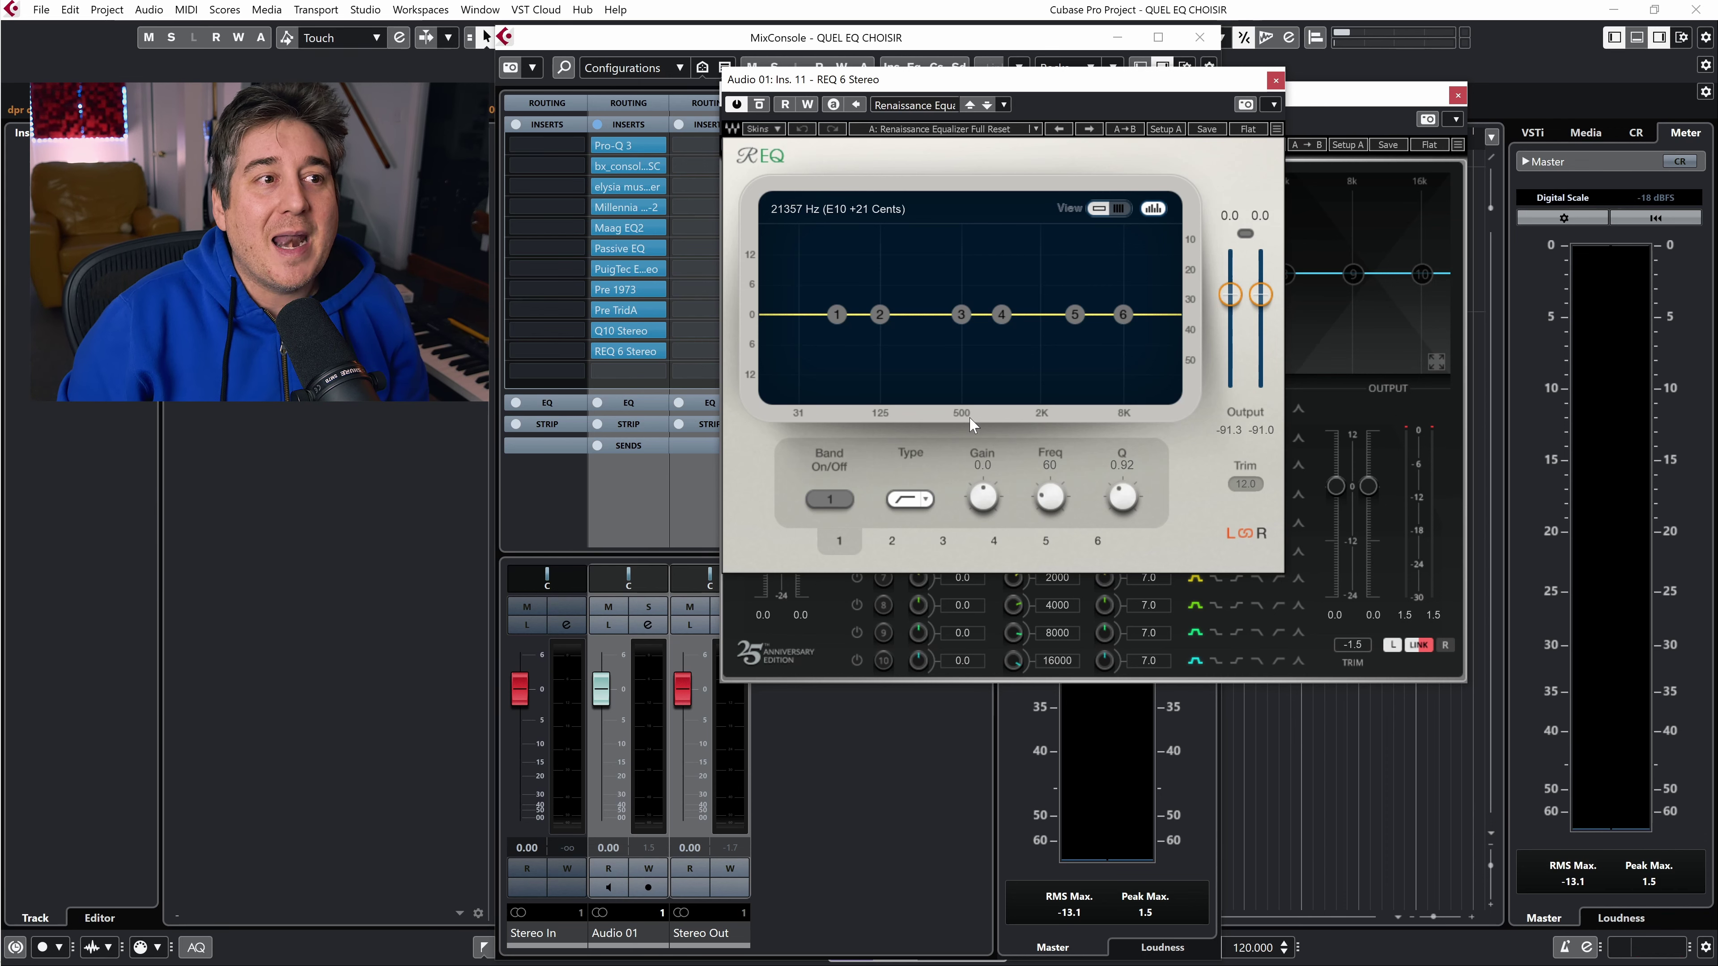
left_click_drag(961, 314, 1087, 270)
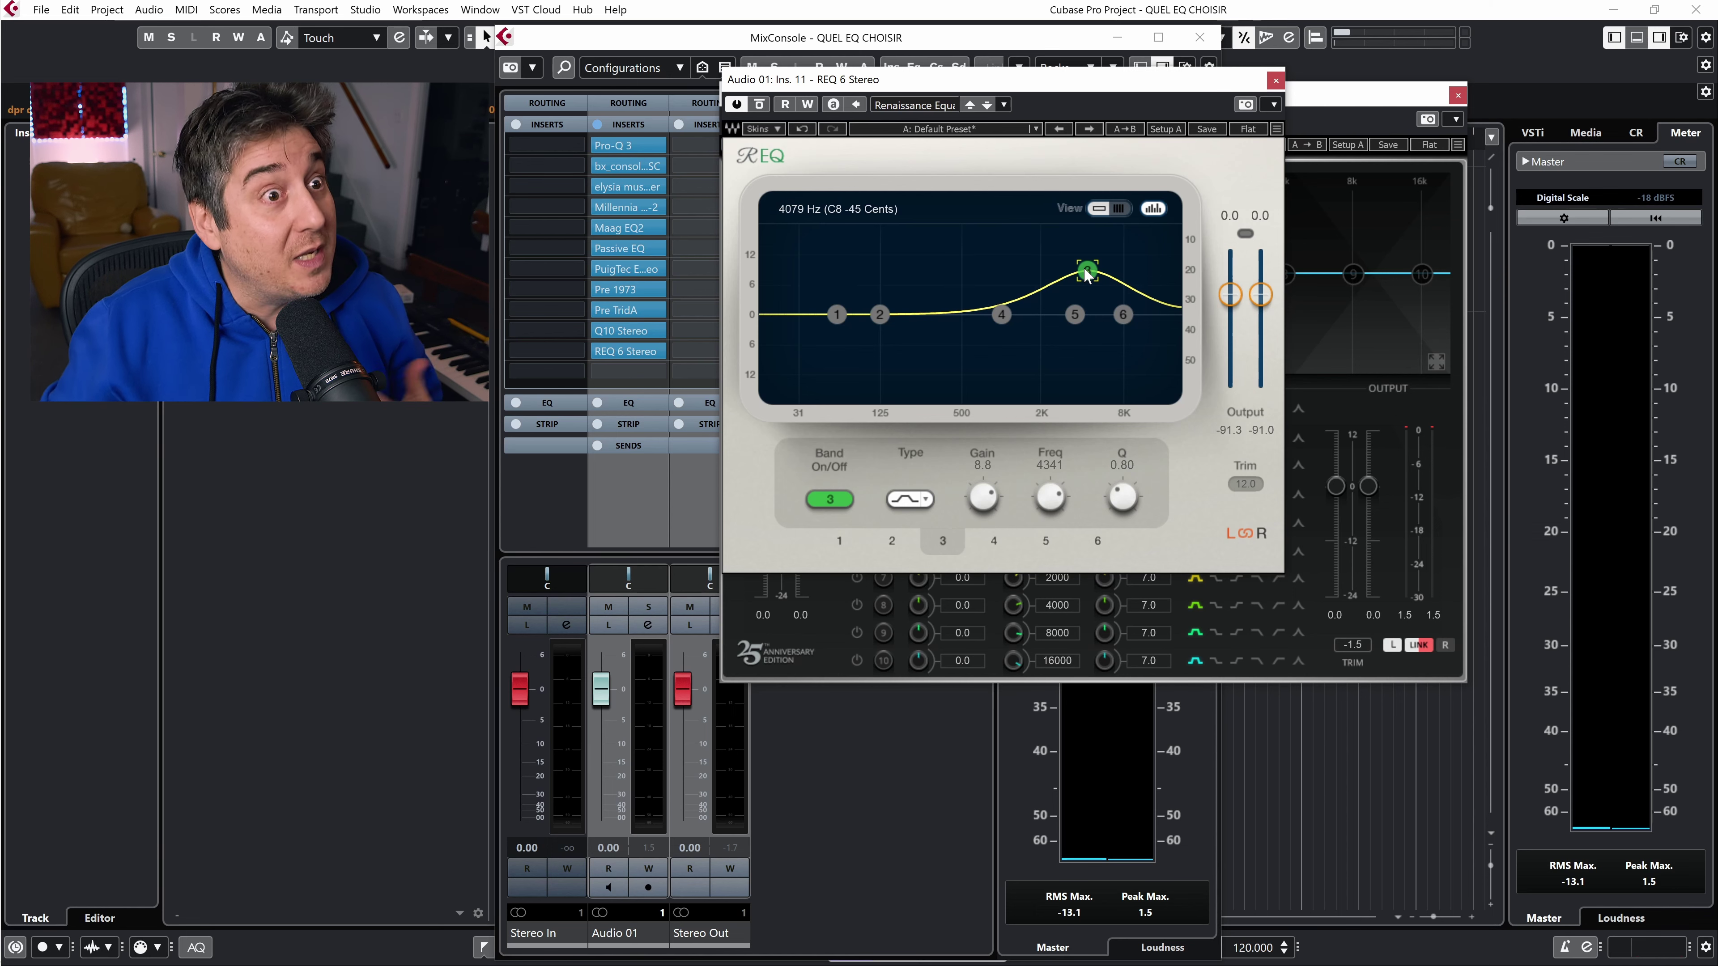
left_click_drag(1087, 270, 1036, 290)
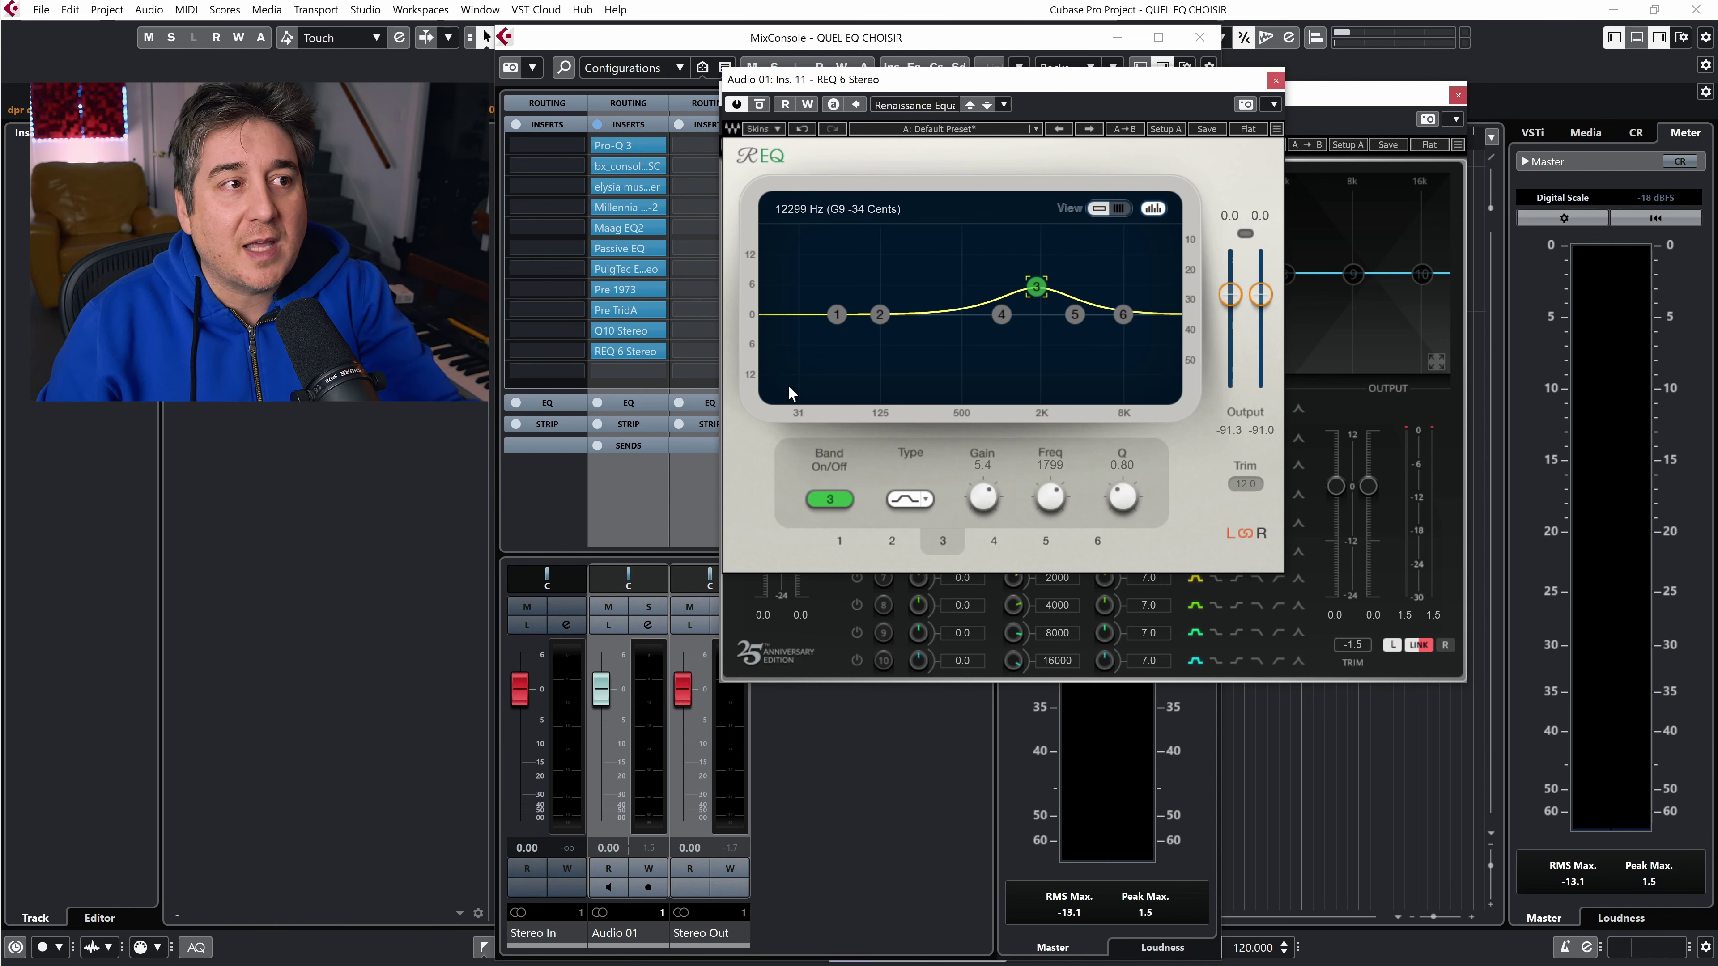
Step: Review the installed equalizers in the EQ category from the next empty insert slot, then dismiss the list without choosing one
left_click(662, 374)
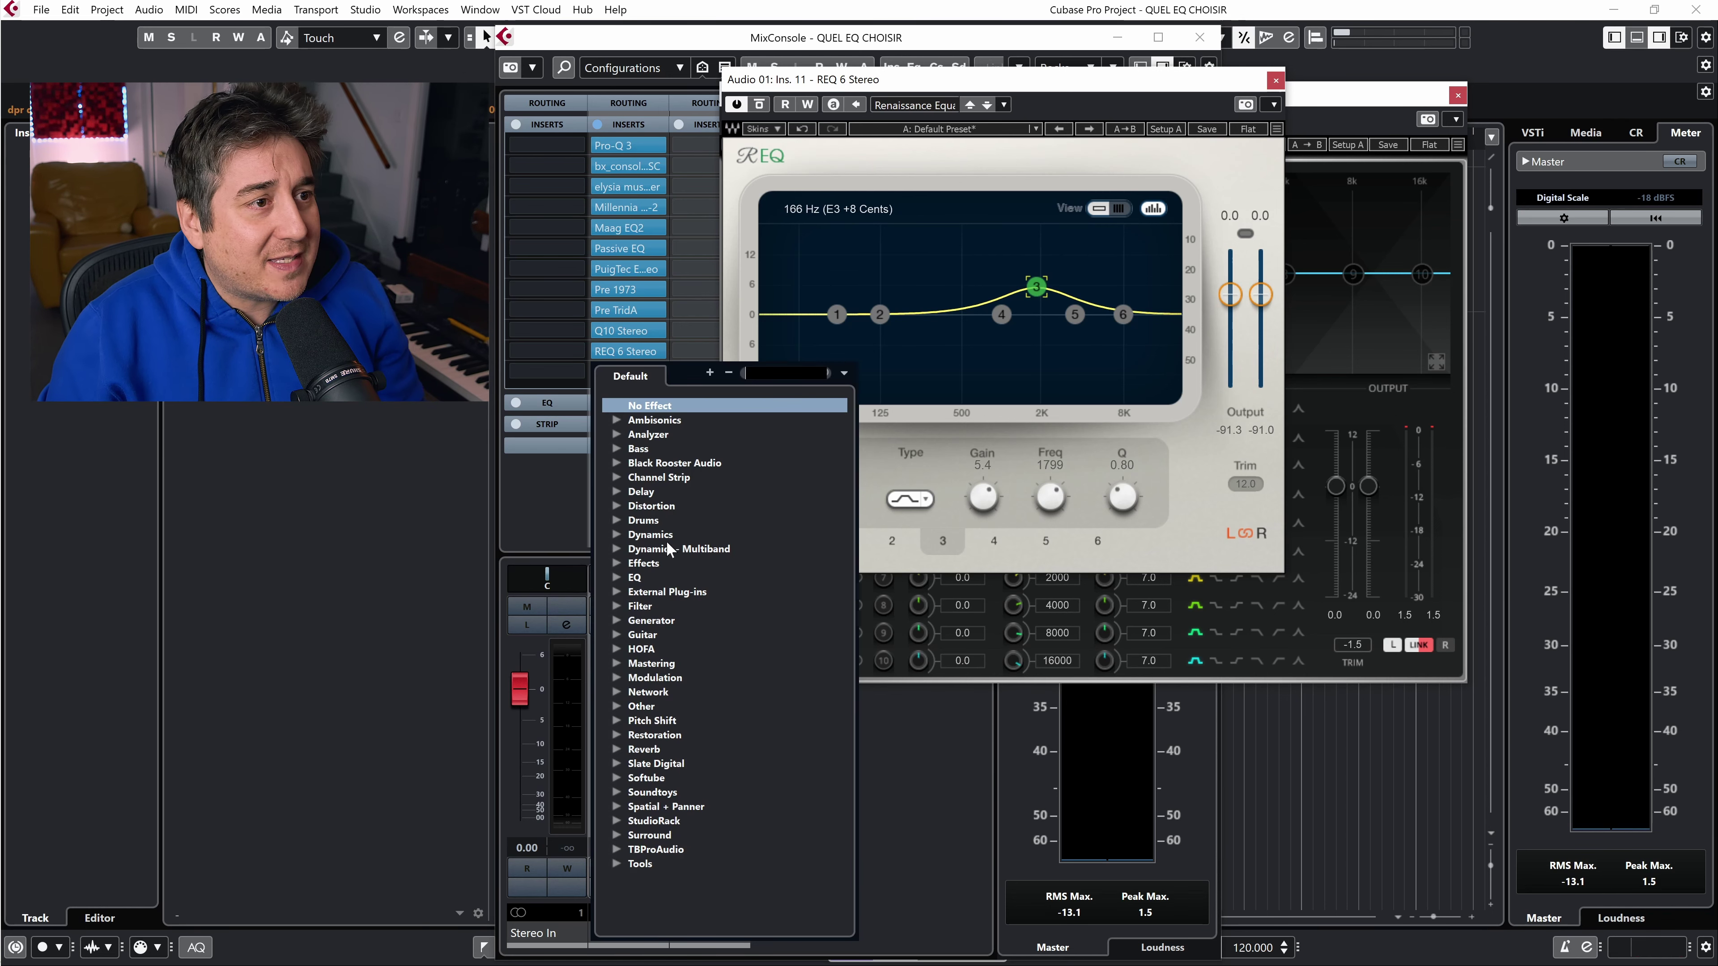
left_click(620, 578)
scroll(716, 609, "down", 3)
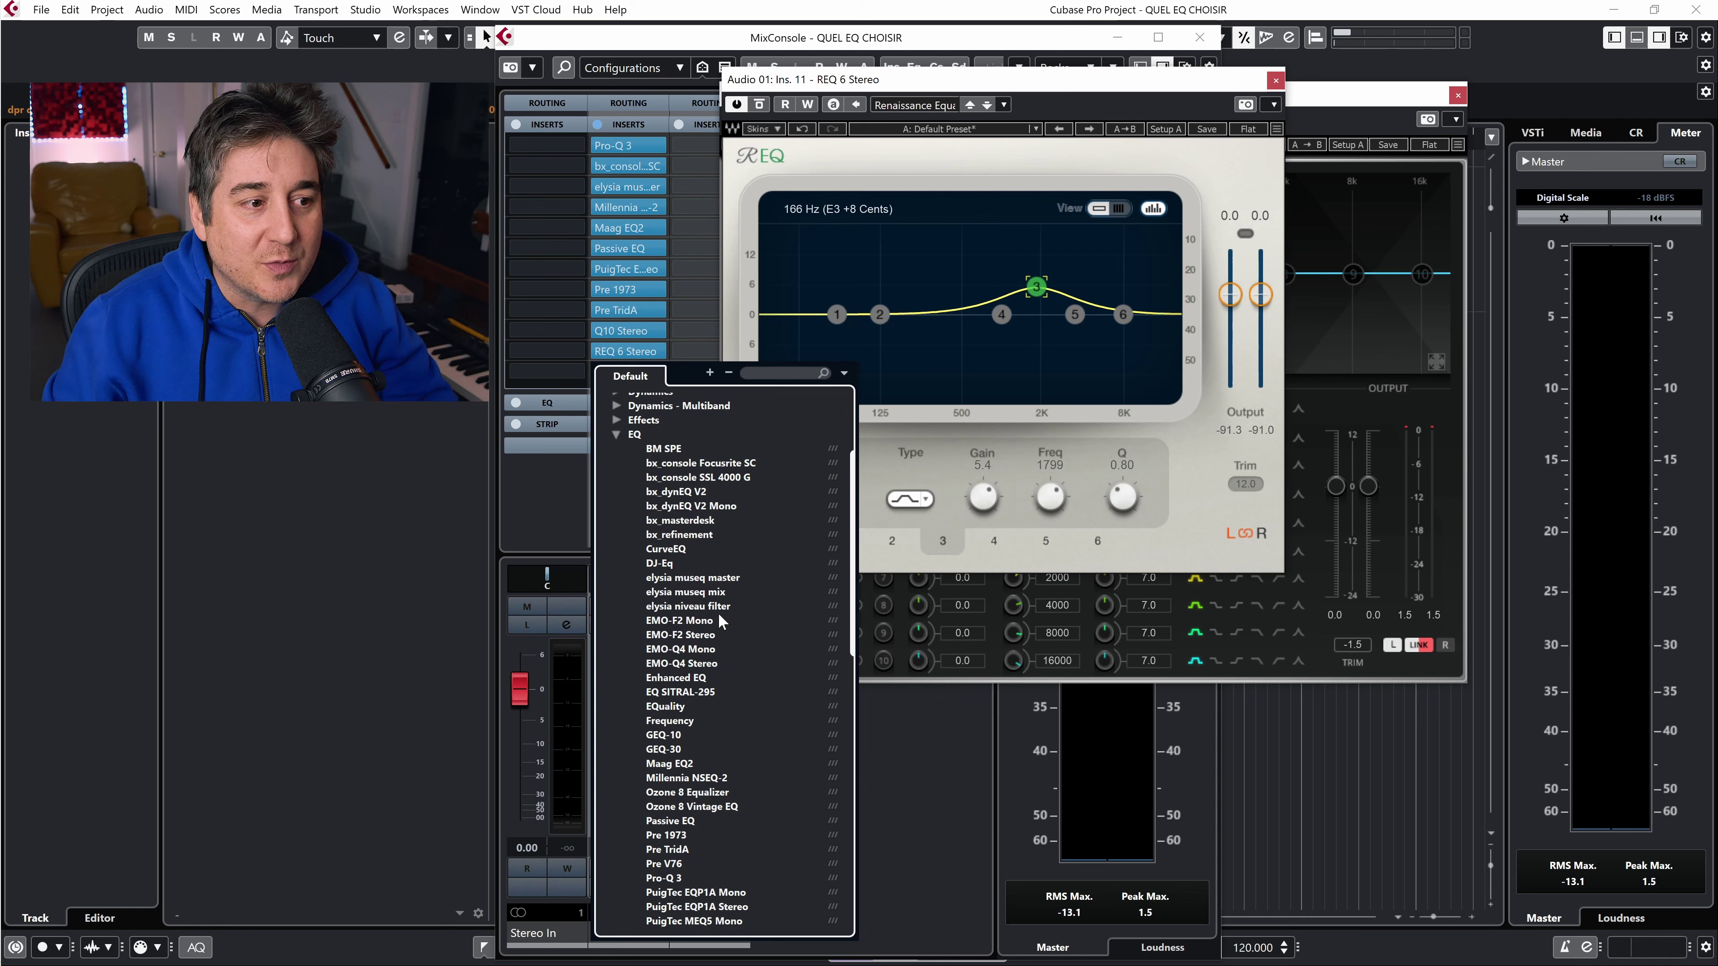
scroll(734, 653, "down", 7)
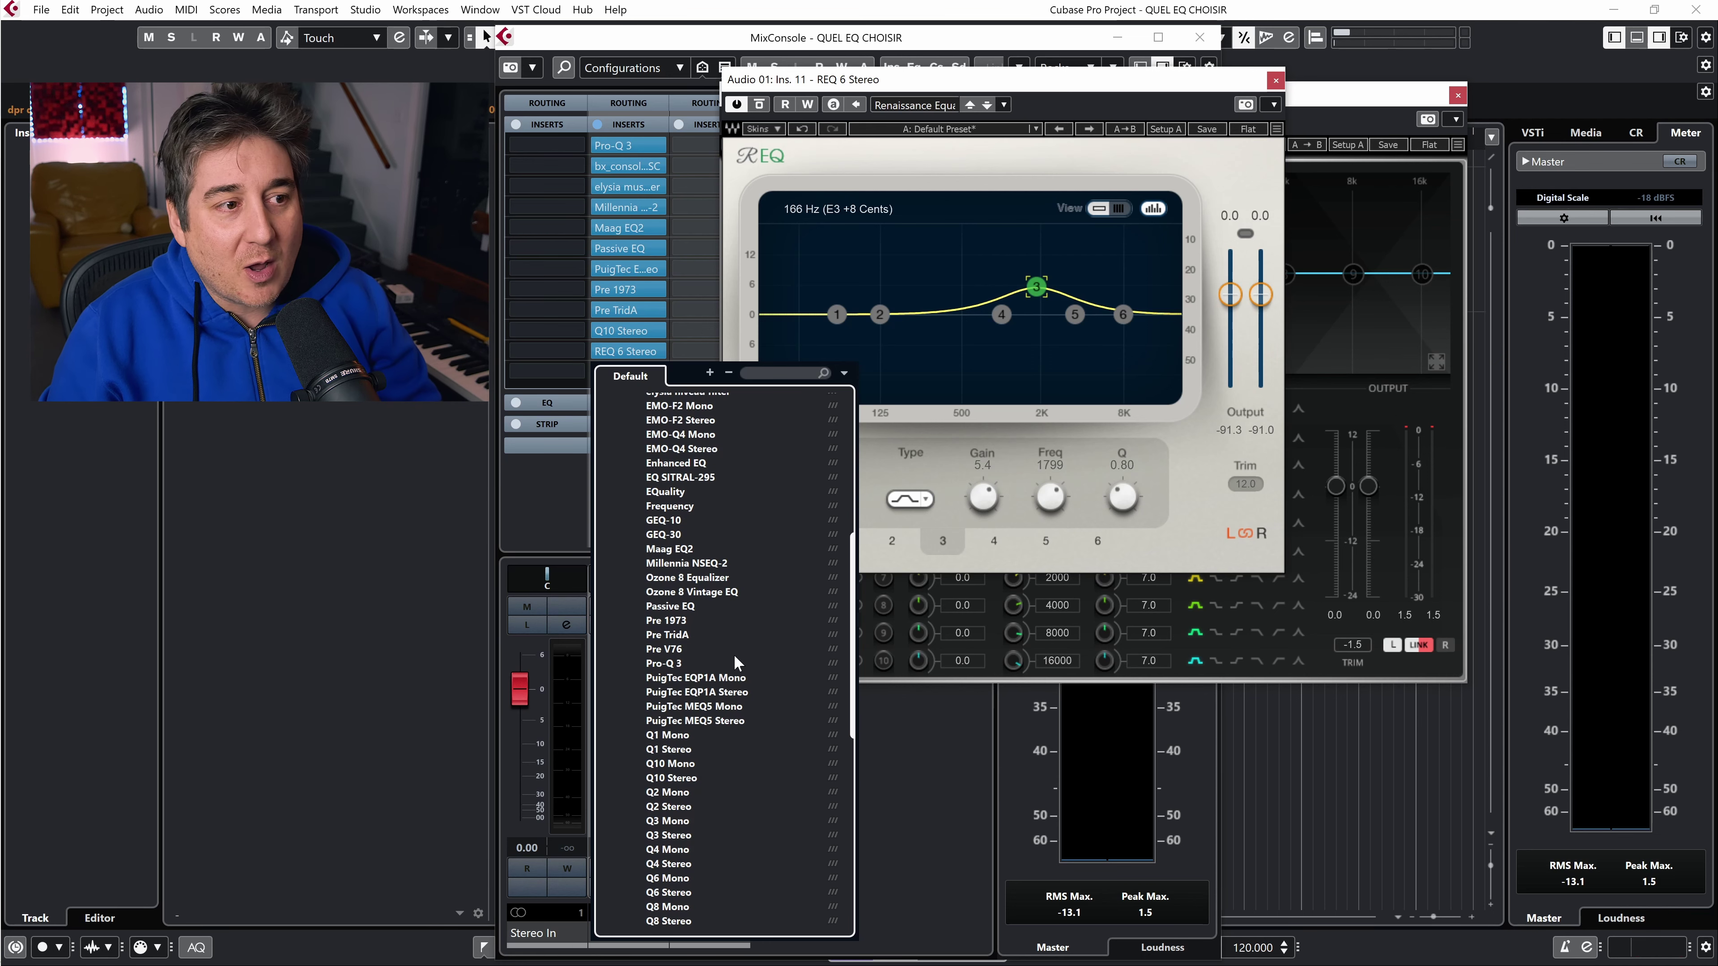
scroll(733, 653, "down", 4)
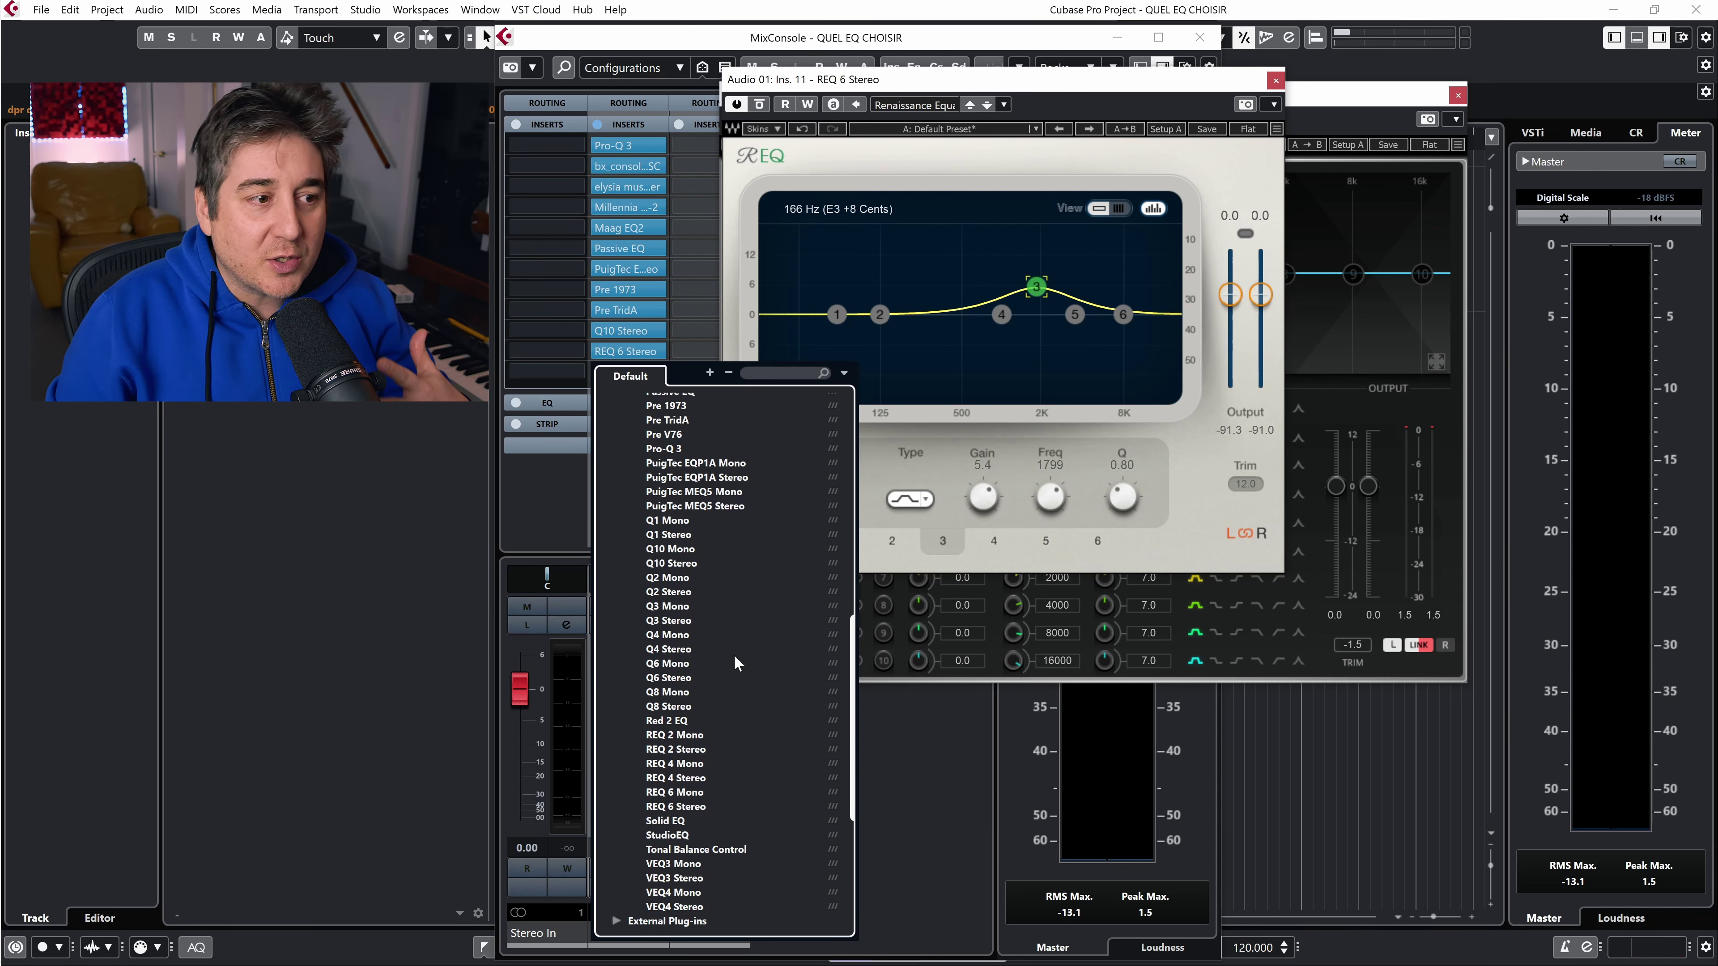
scroll(734, 654, "up", 7)
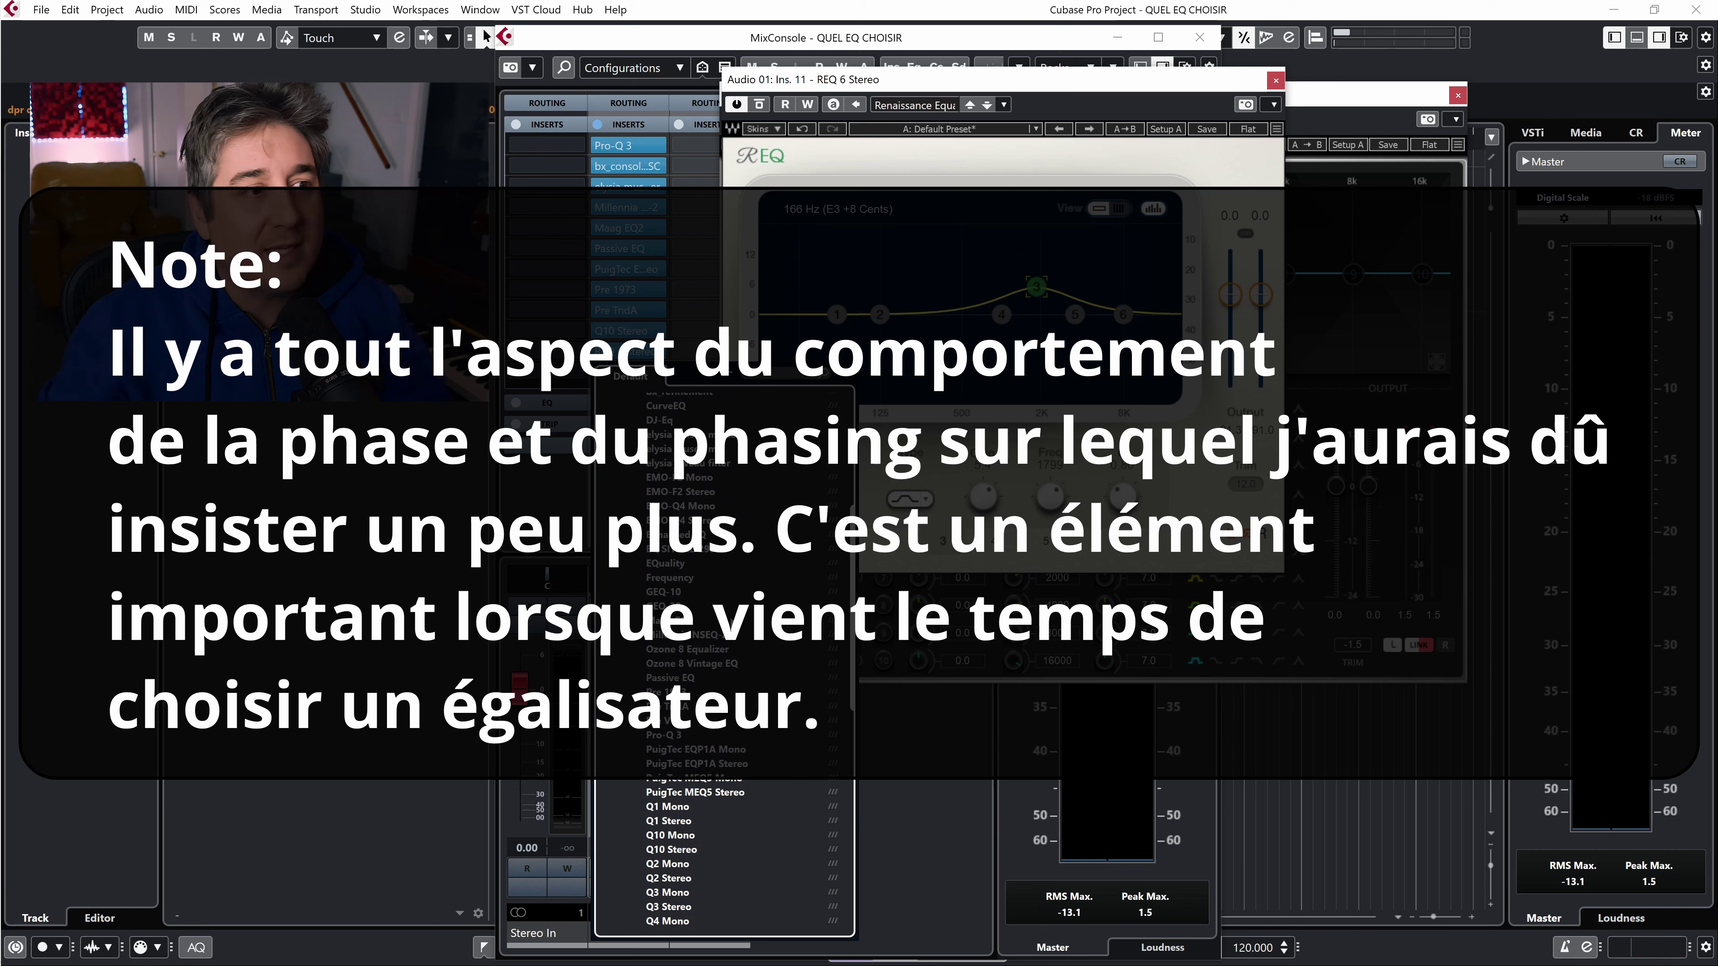
left_click(595, 154)
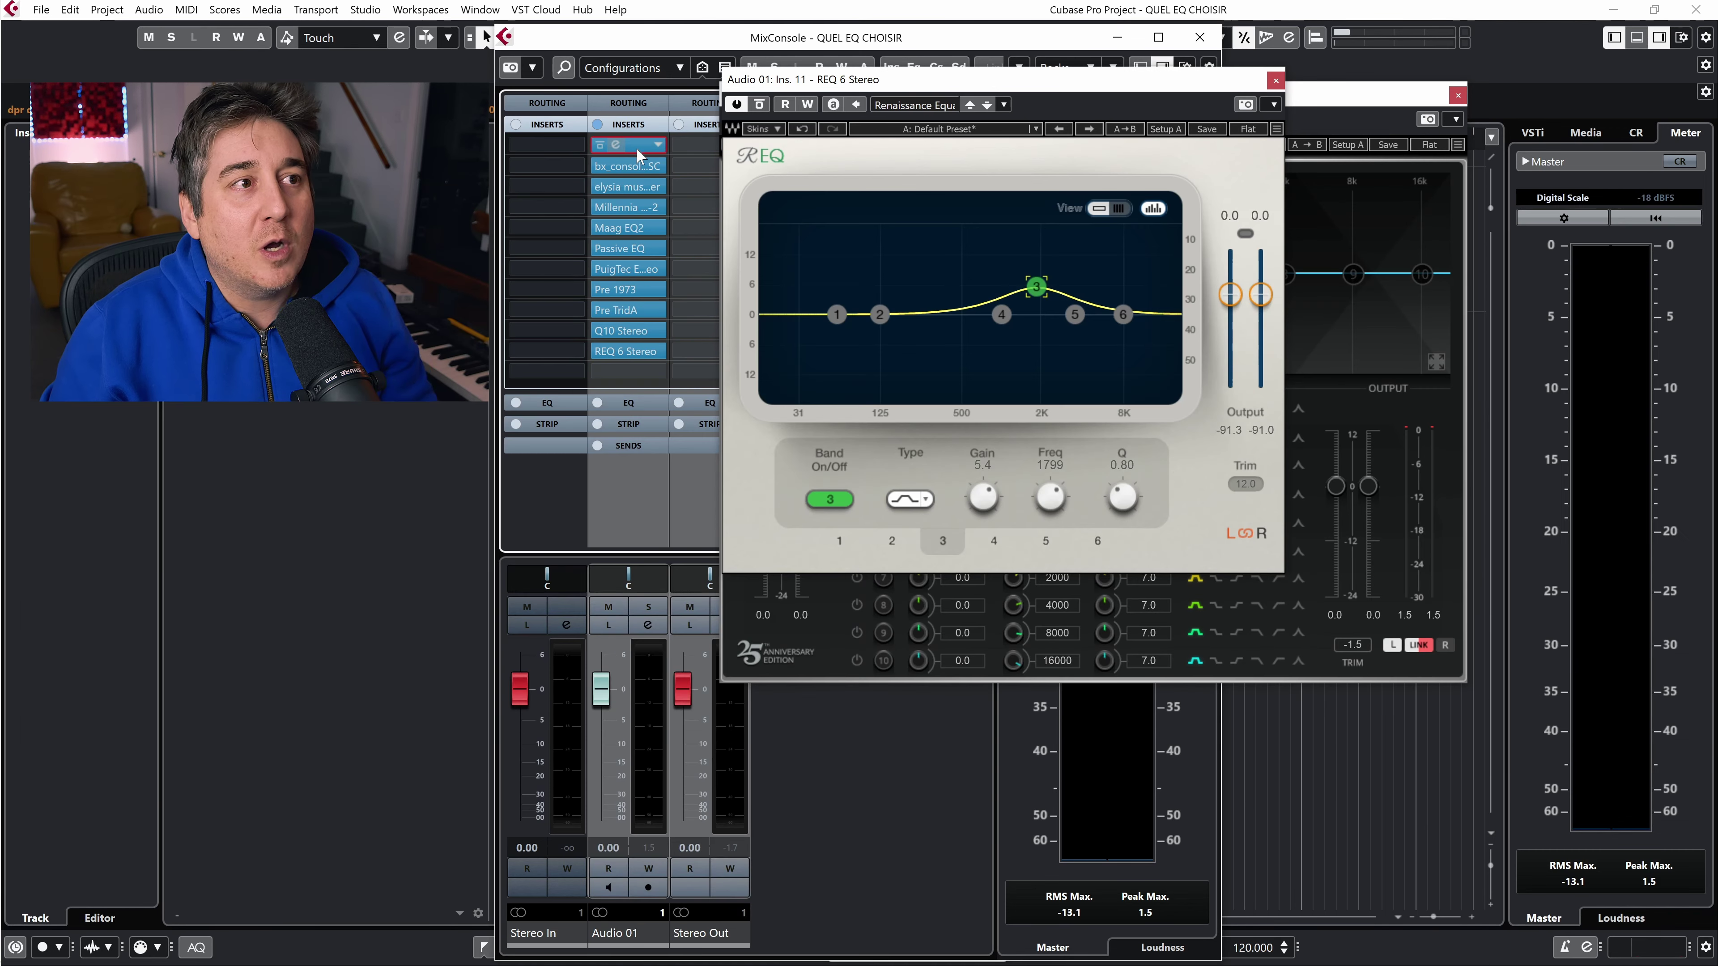
Step: Show the Pro-Q 3 insert briefly, then close the Pro-Q 3, REQ 6 Stereo and Q10 Stereo windows
left_click(637, 147)
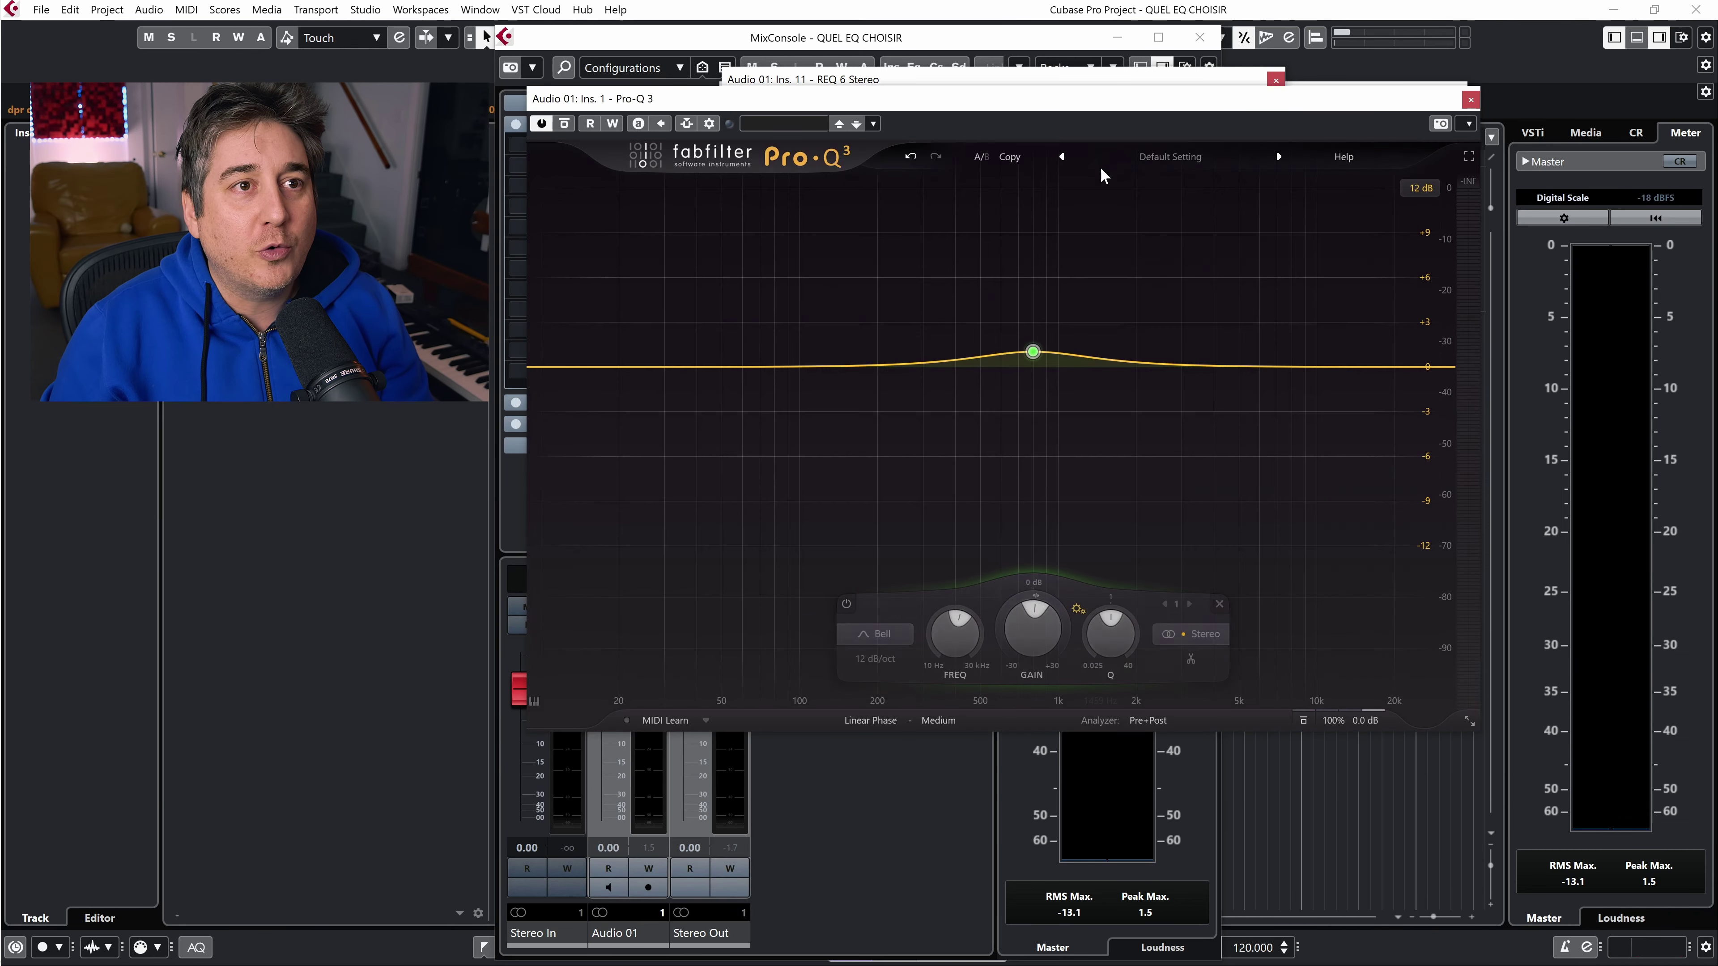
left_click(1469, 101)
left_click(1276, 82)
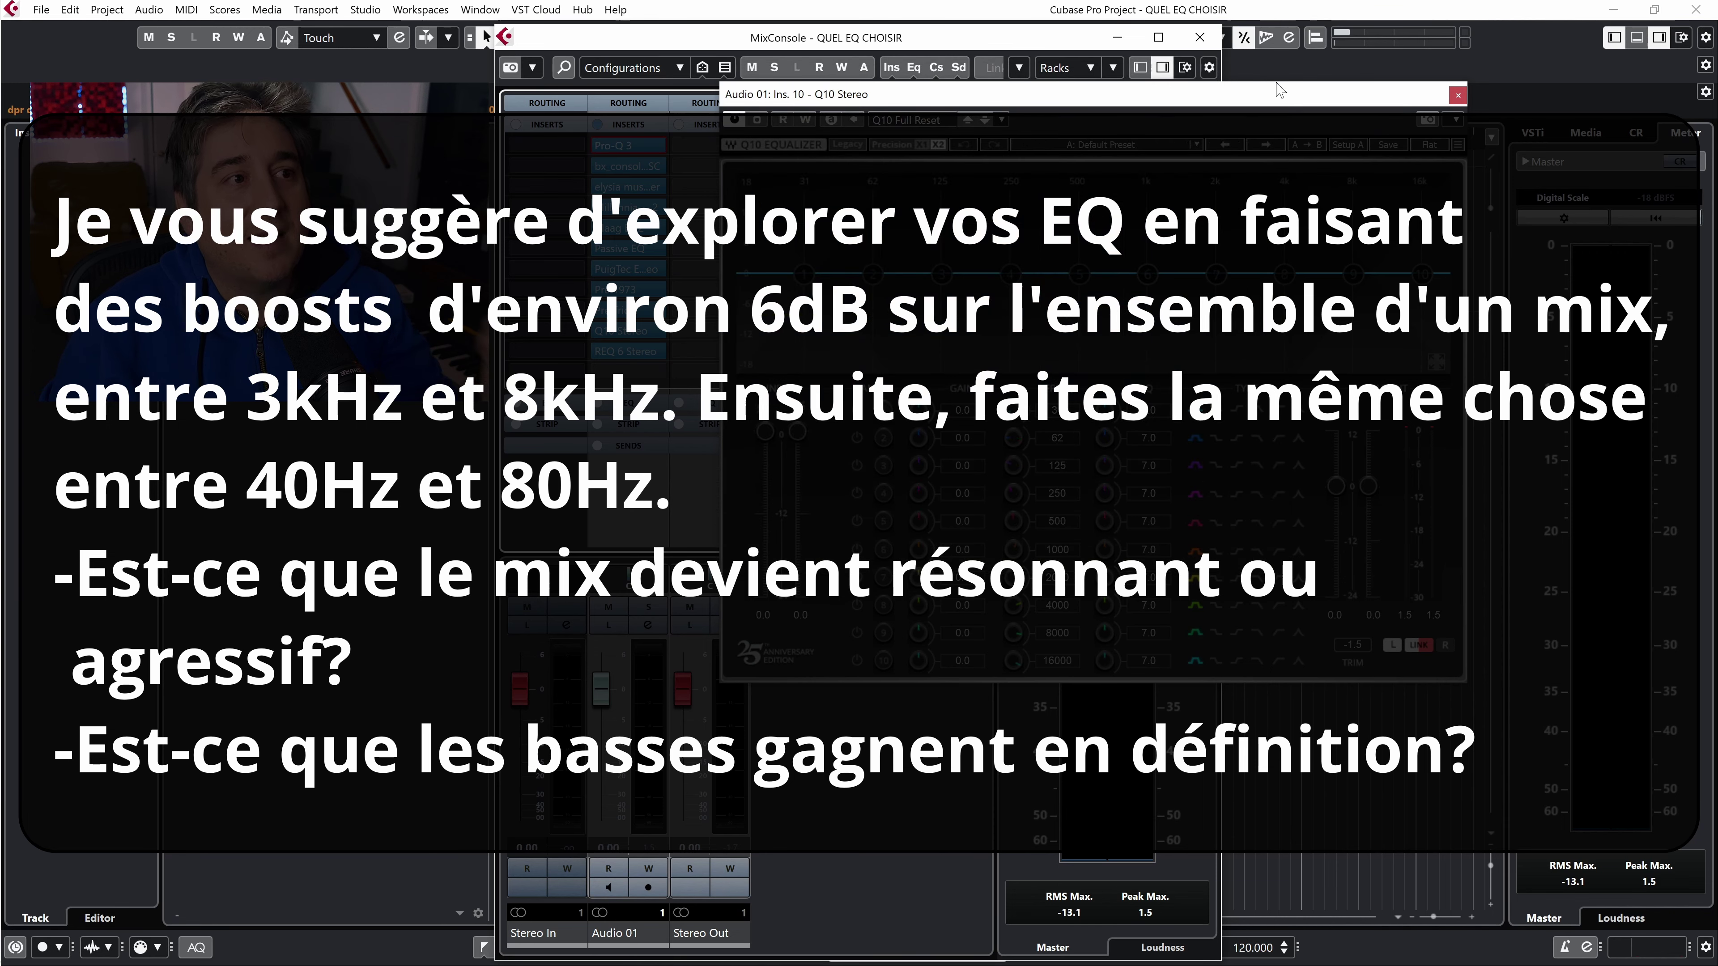
left_click(1458, 96)
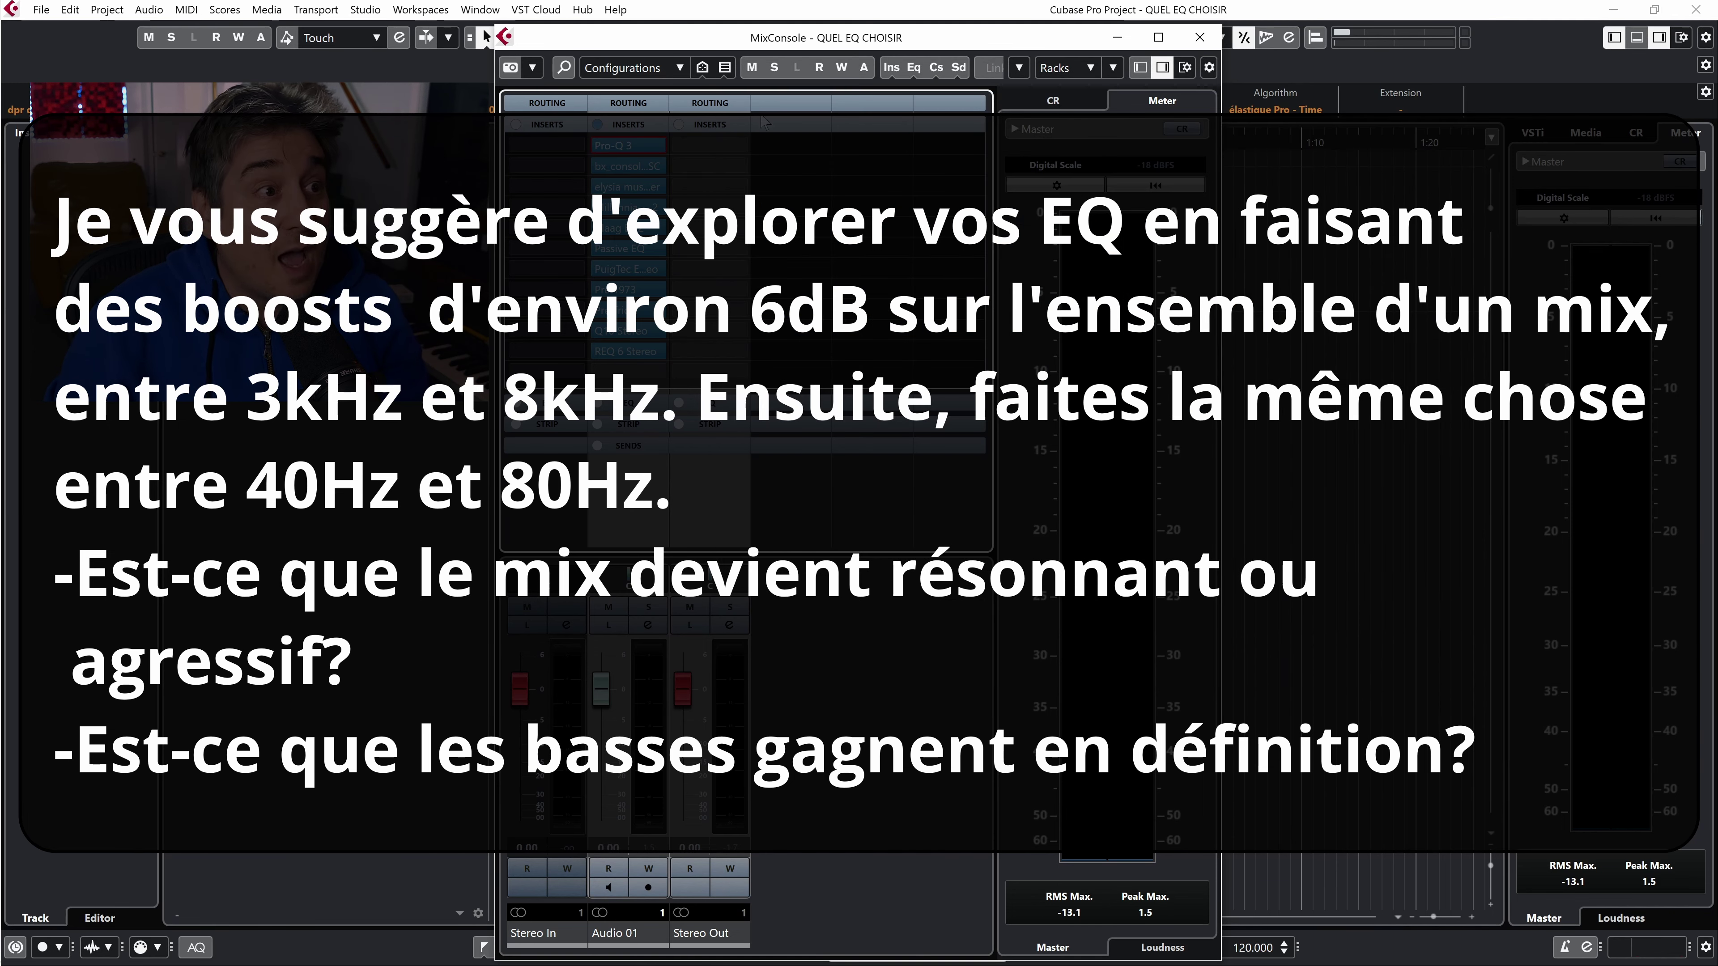
Step: Reopen the Millennia NSEQ-2 insert and place its window higher over the MixConsole
left_click(639, 206)
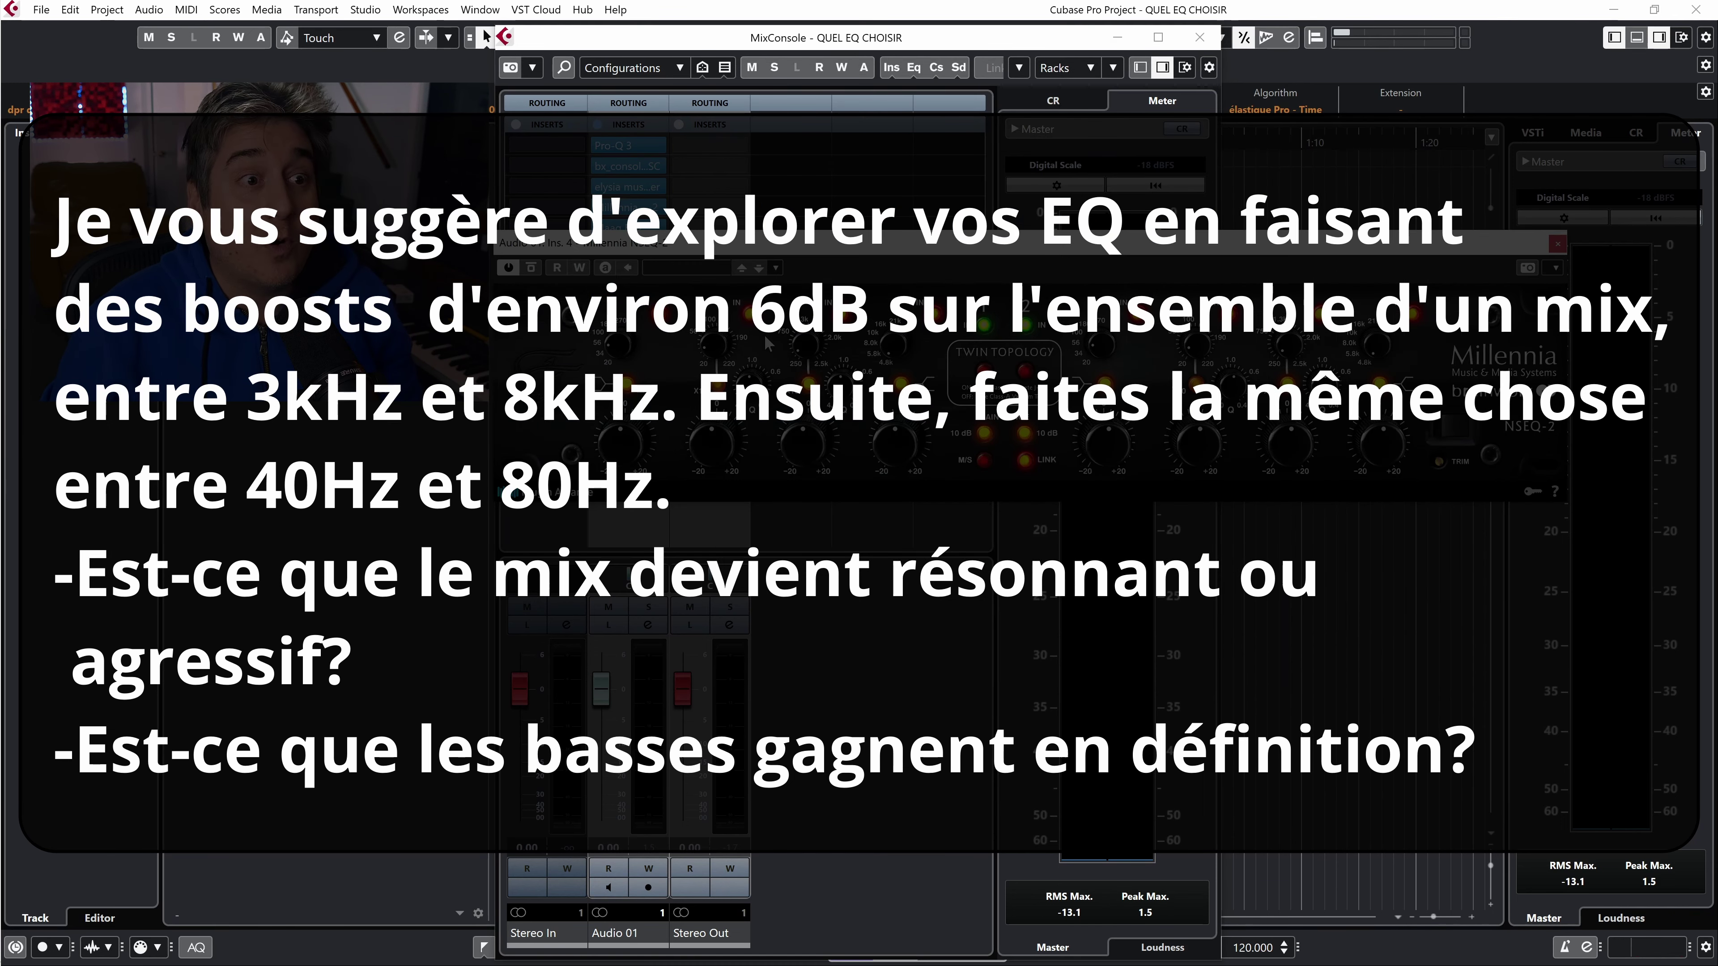
left_click_drag(901, 266, 867, 183)
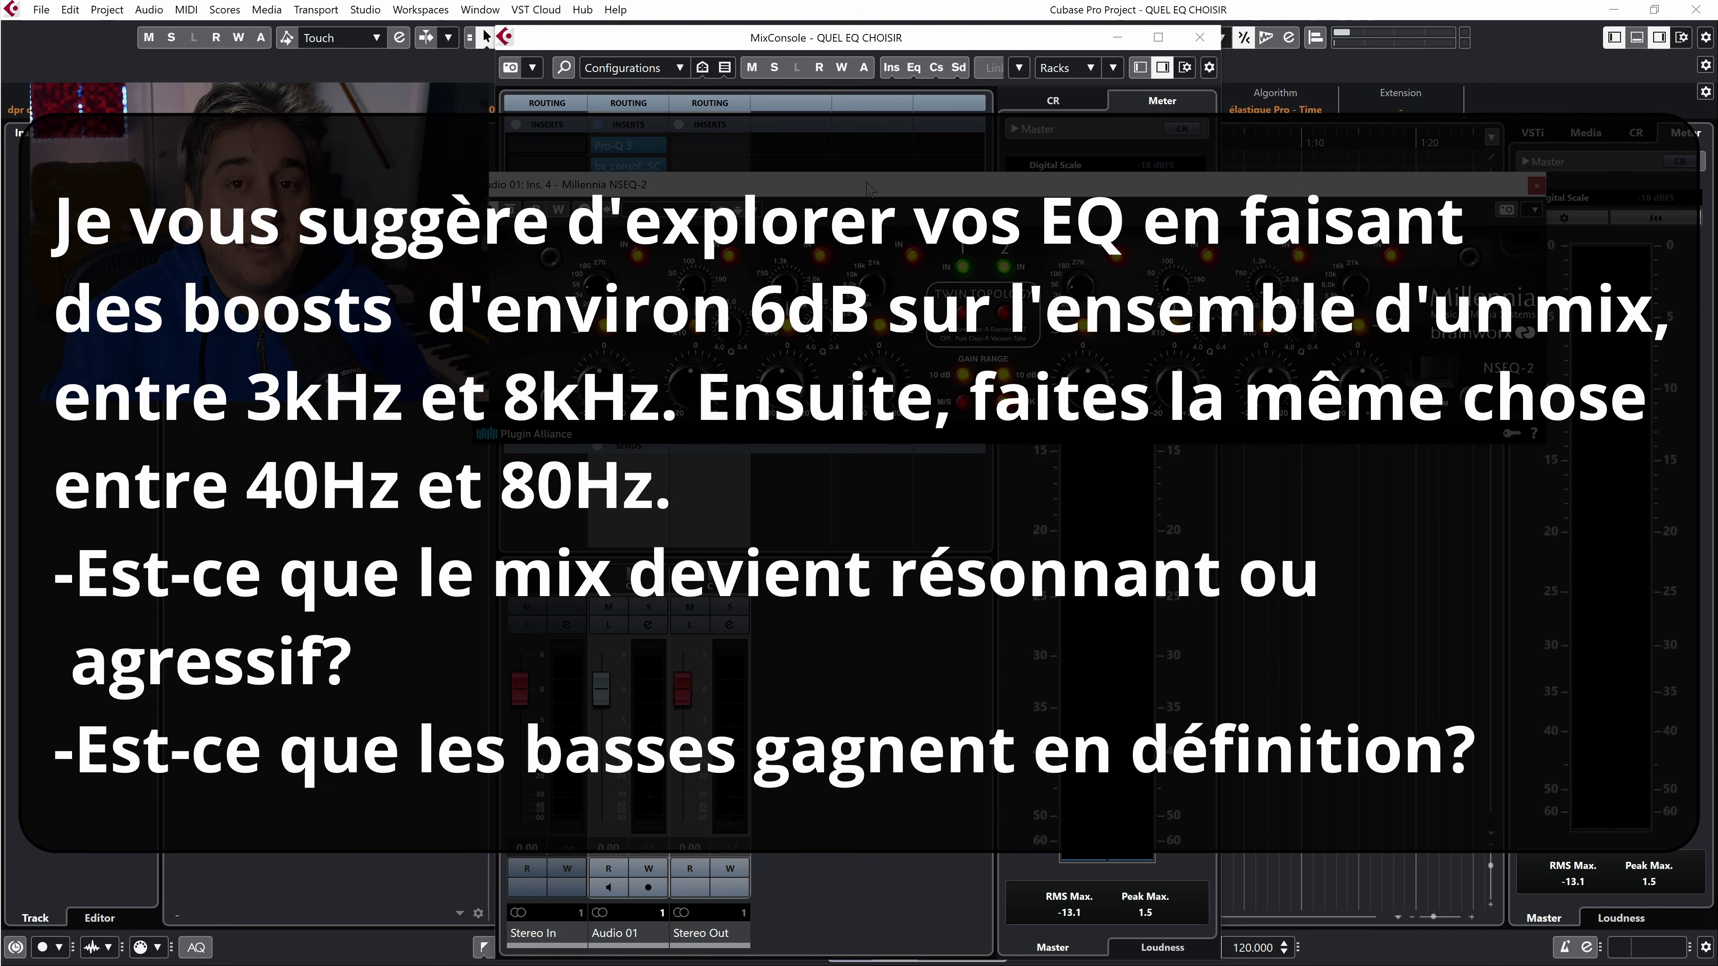